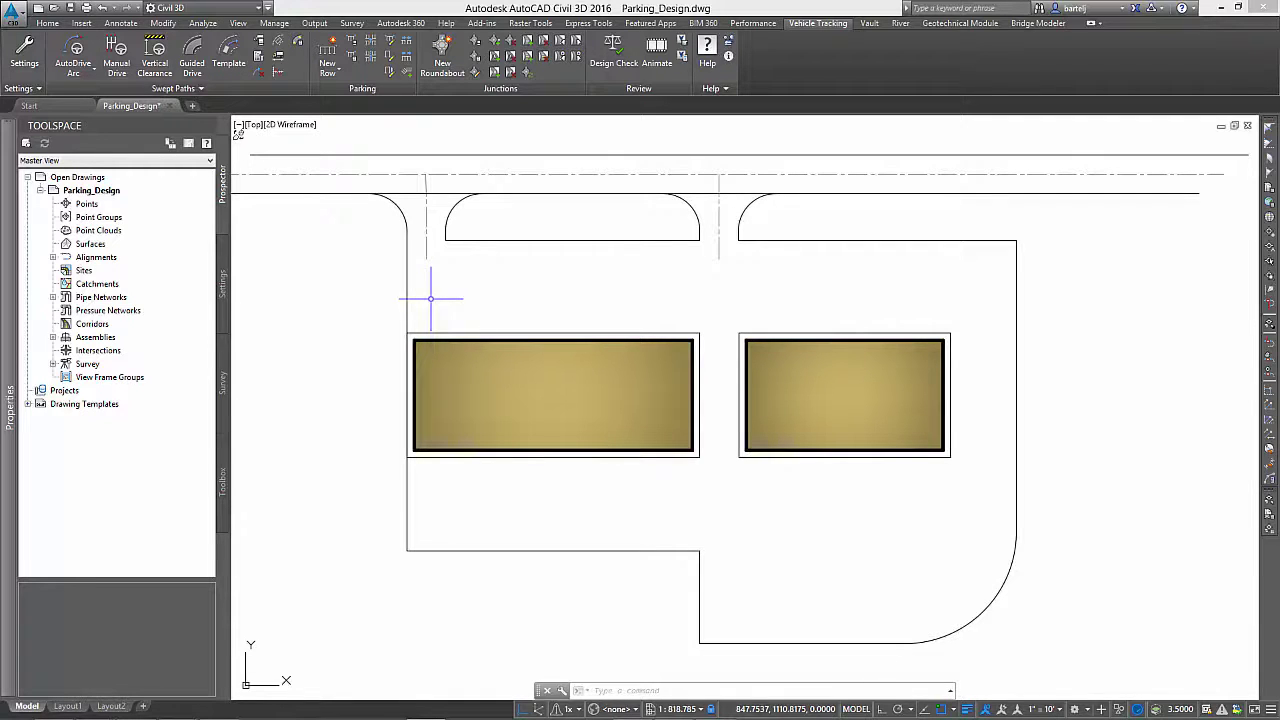
- Start a new parking row from 'Standards for my project area' and keep the default name Area 1
left_click(328, 70)
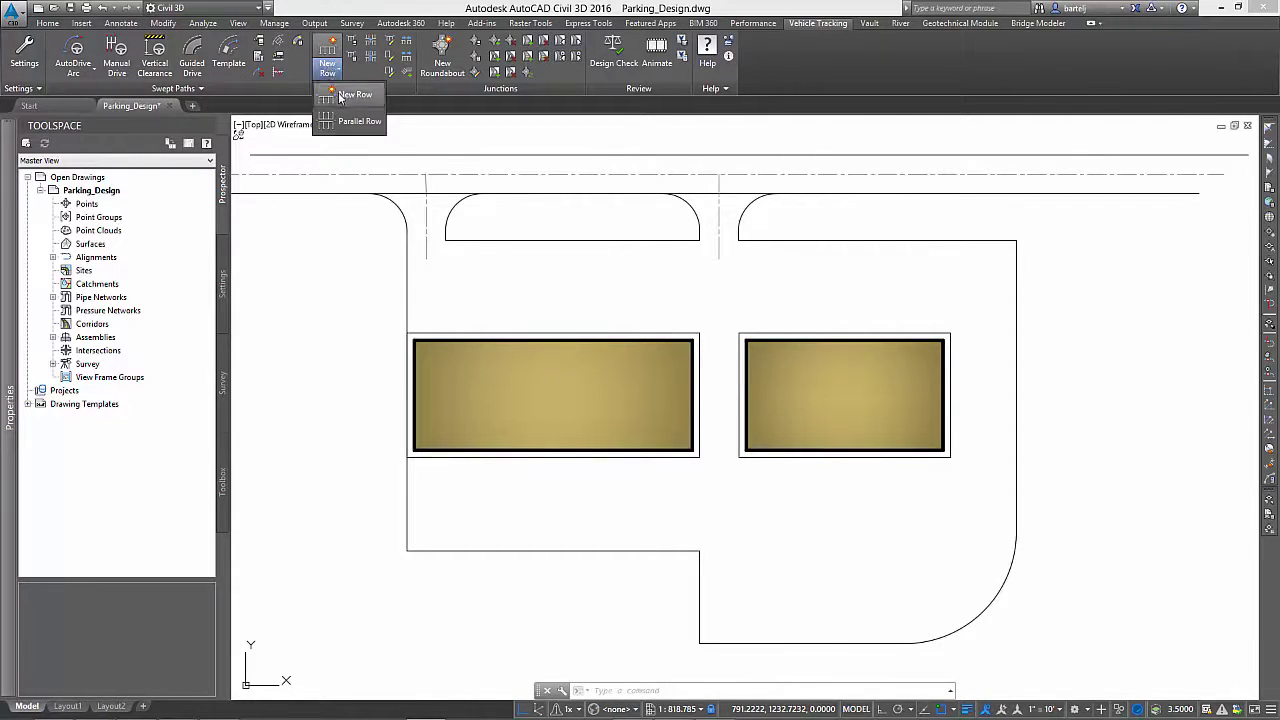
left_click(340, 95)
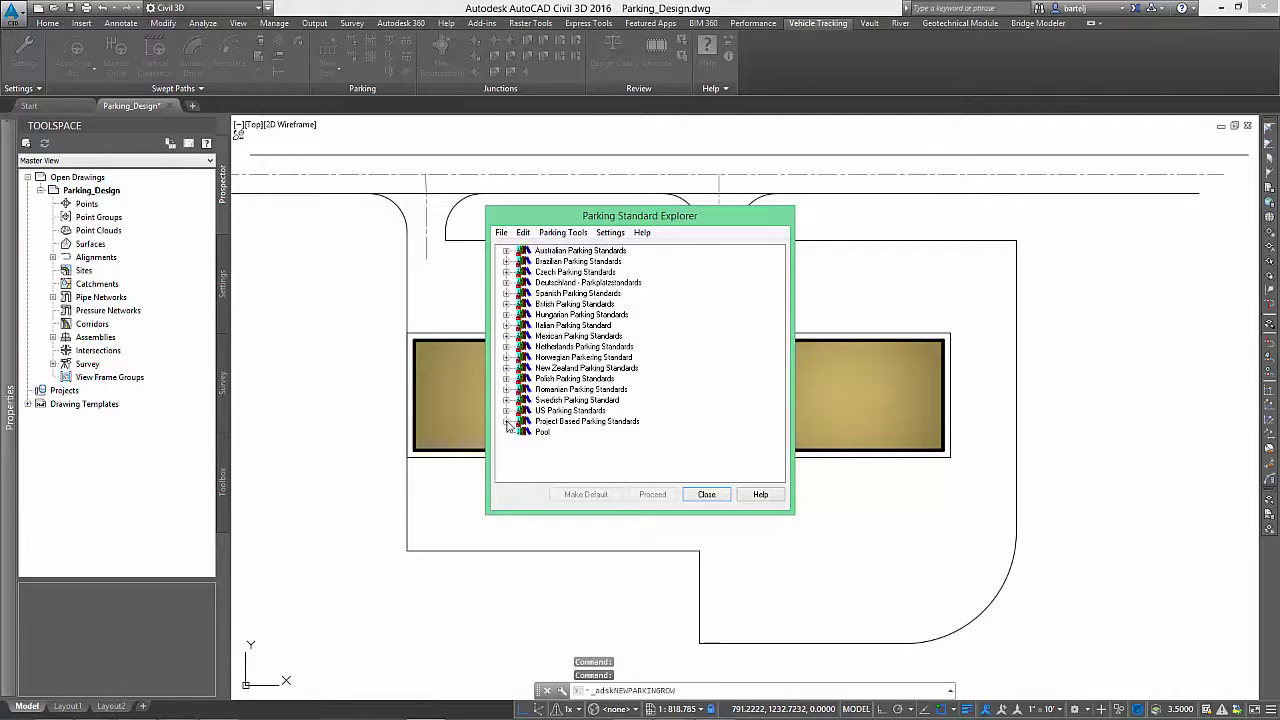
left_click(507, 422)
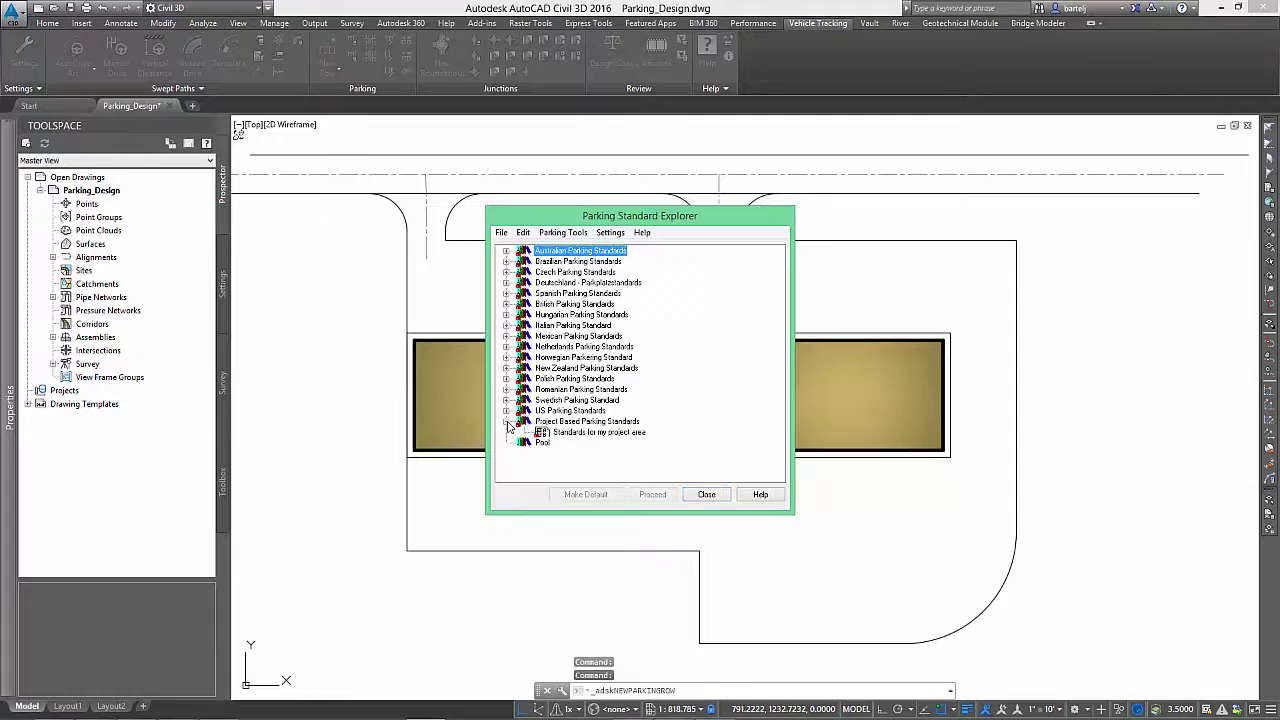
left_click(558, 435)
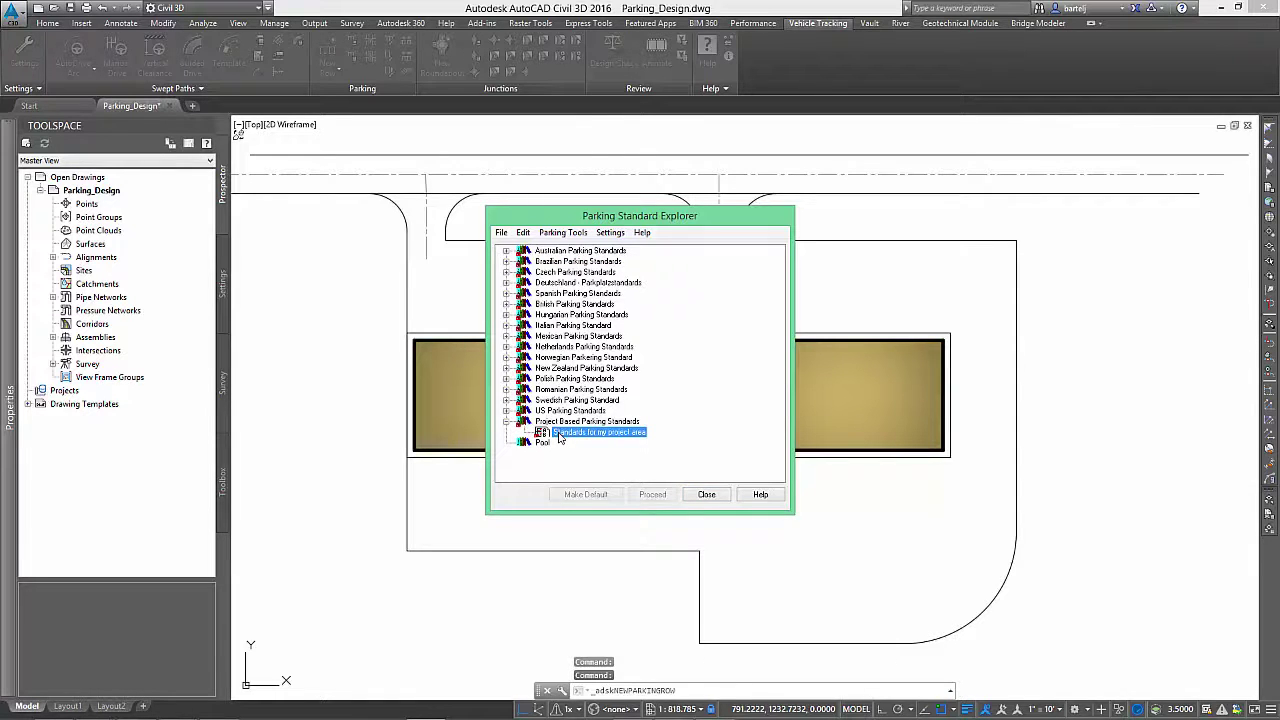
left_click(652, 494)
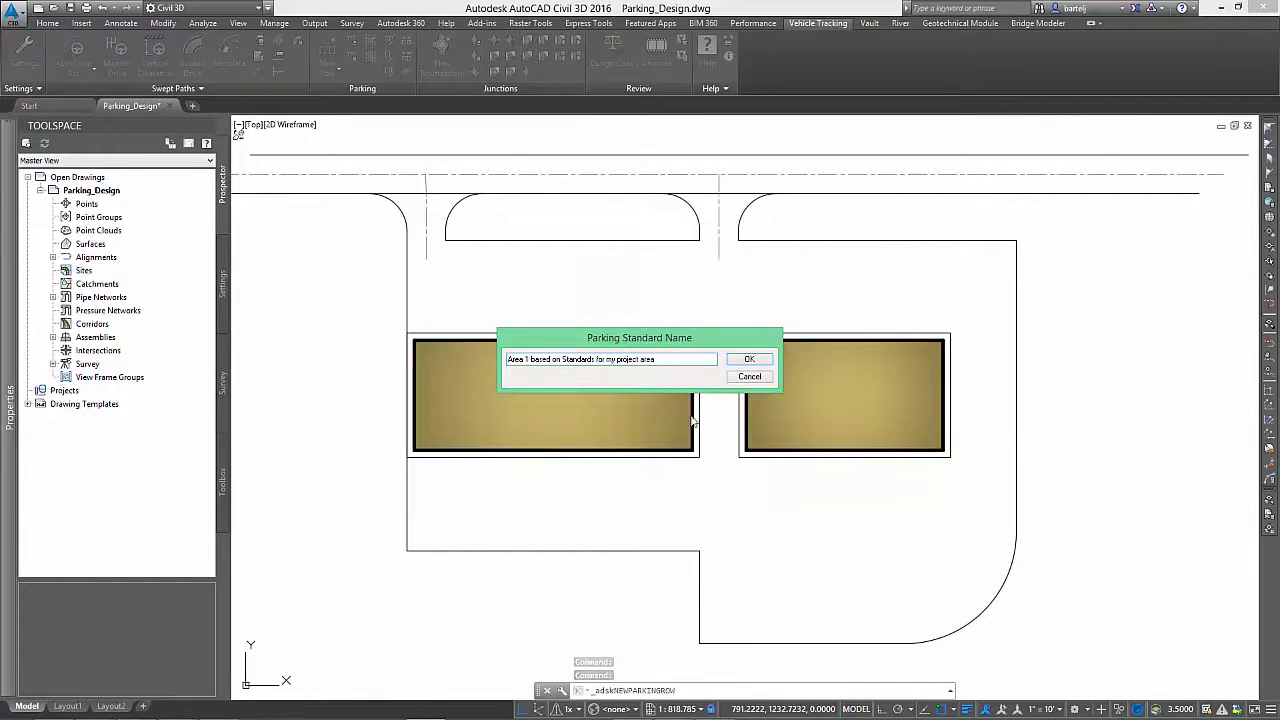
left_click(749, 359)
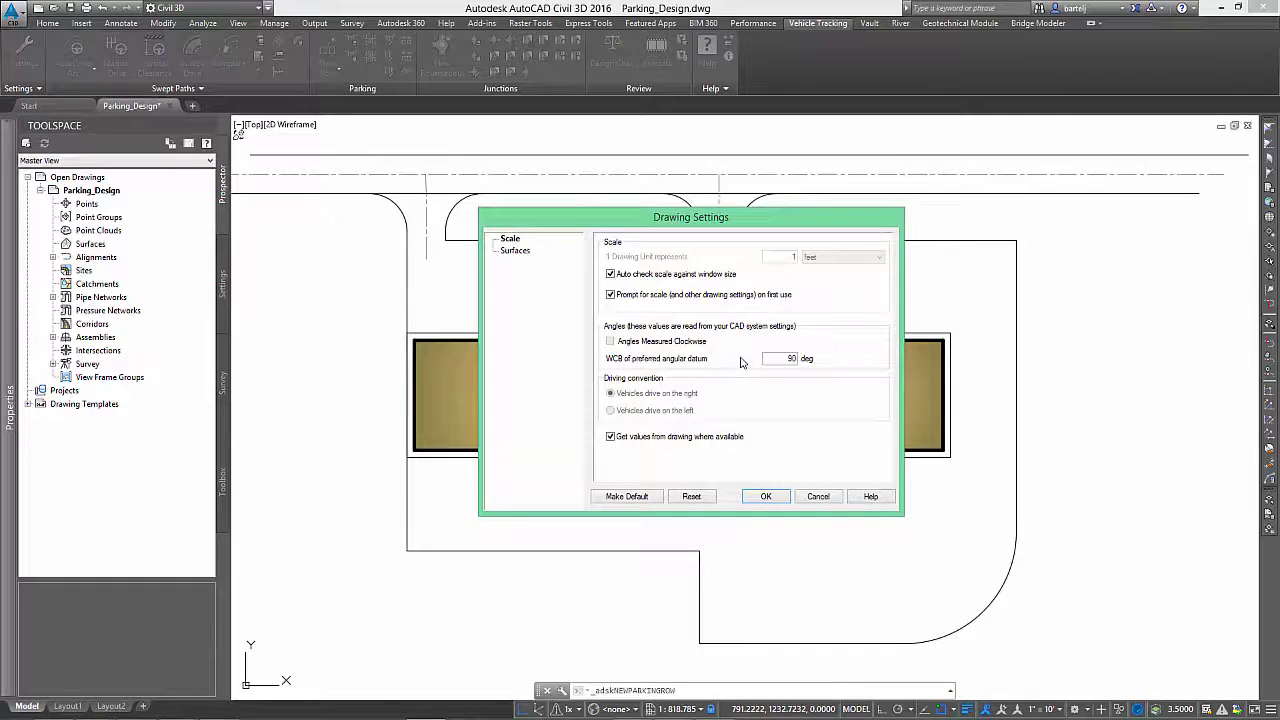
- Accept the drawing settings and lay bays along the bottom edge, around the corner, up the right side
left_click(766, 495)
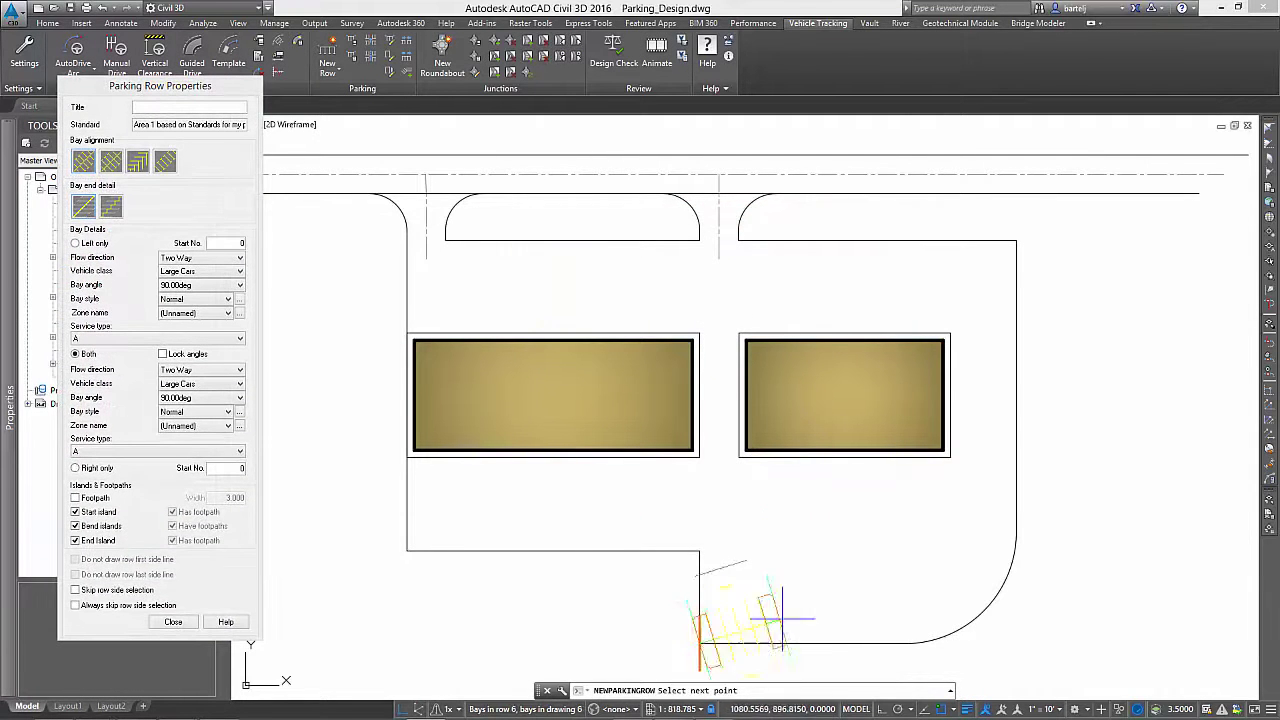
left_click(940, 642)
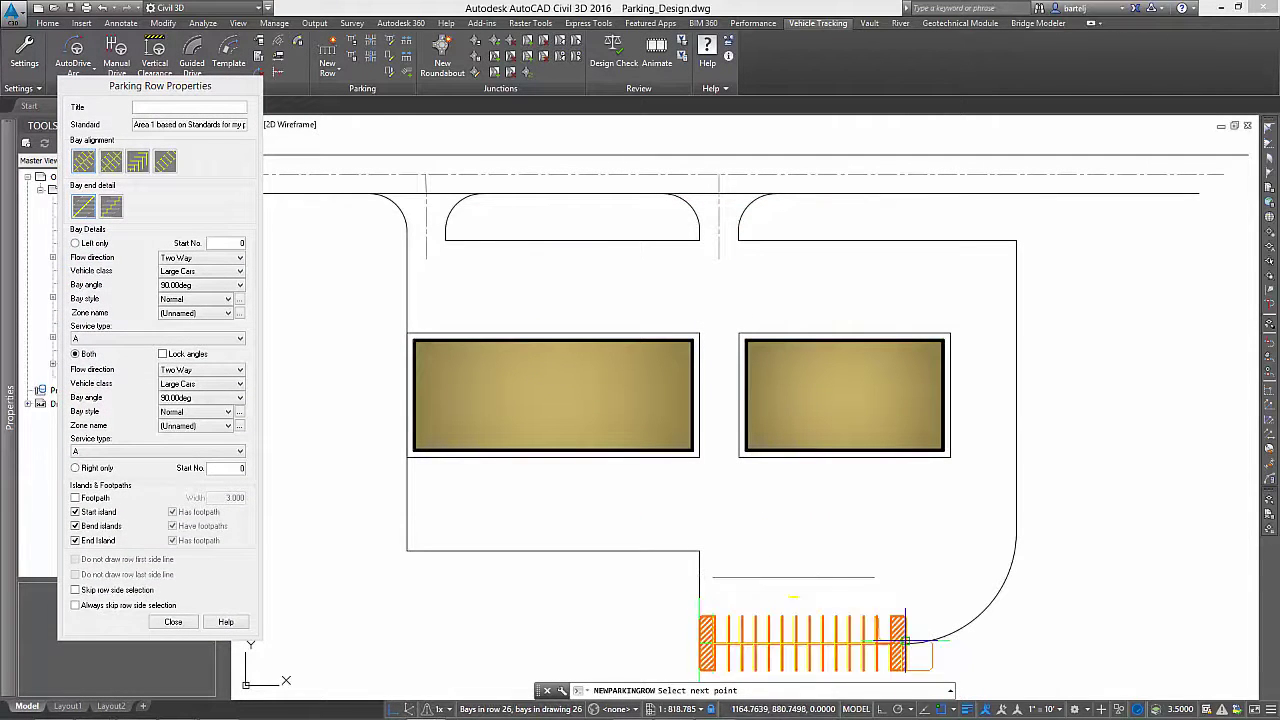
left_click(1013, 532)
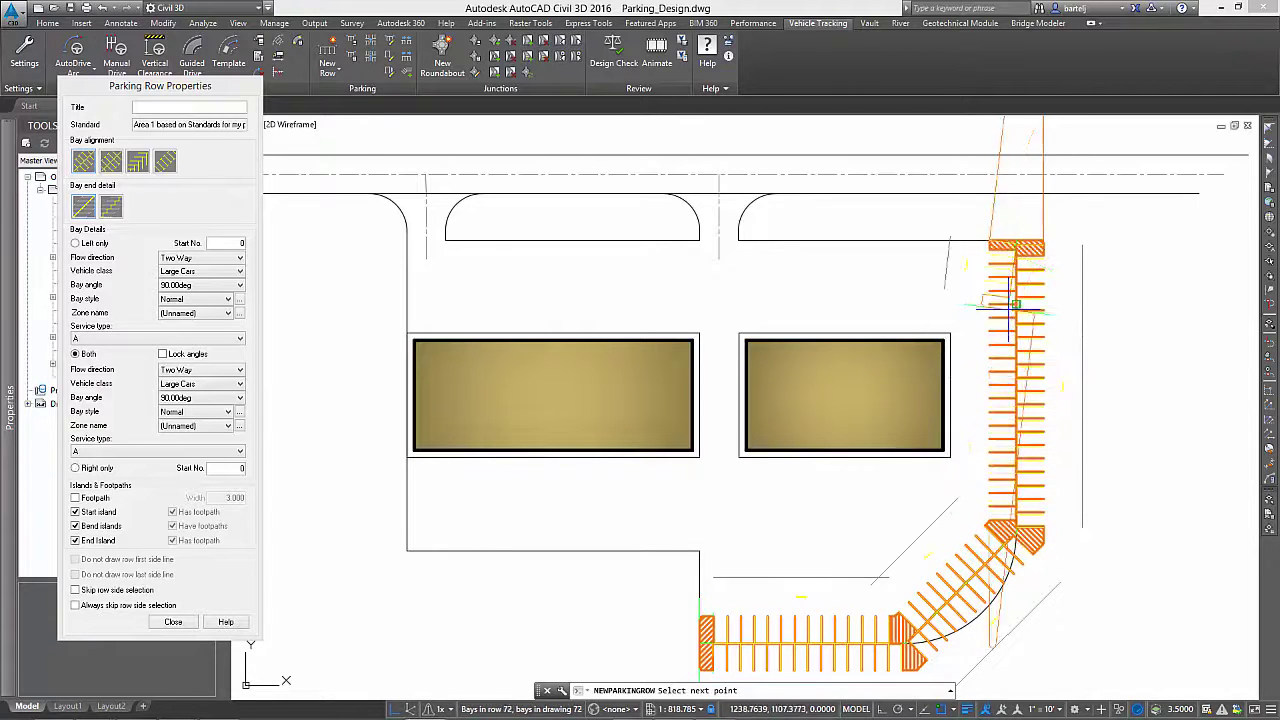
left_click(986, 371)
key("Return")
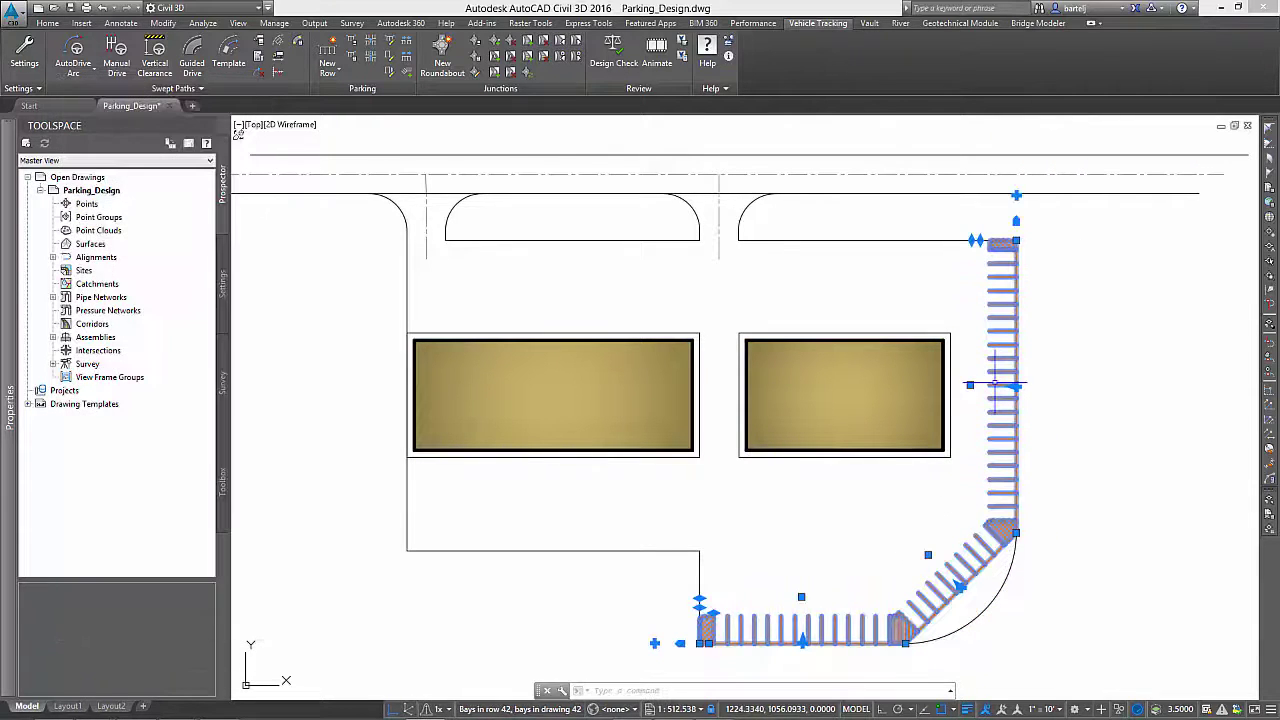
- Snap the row's corner point onto the arc with Nearest so the bays follow the curve
scroll(971, 605, "up", 5)
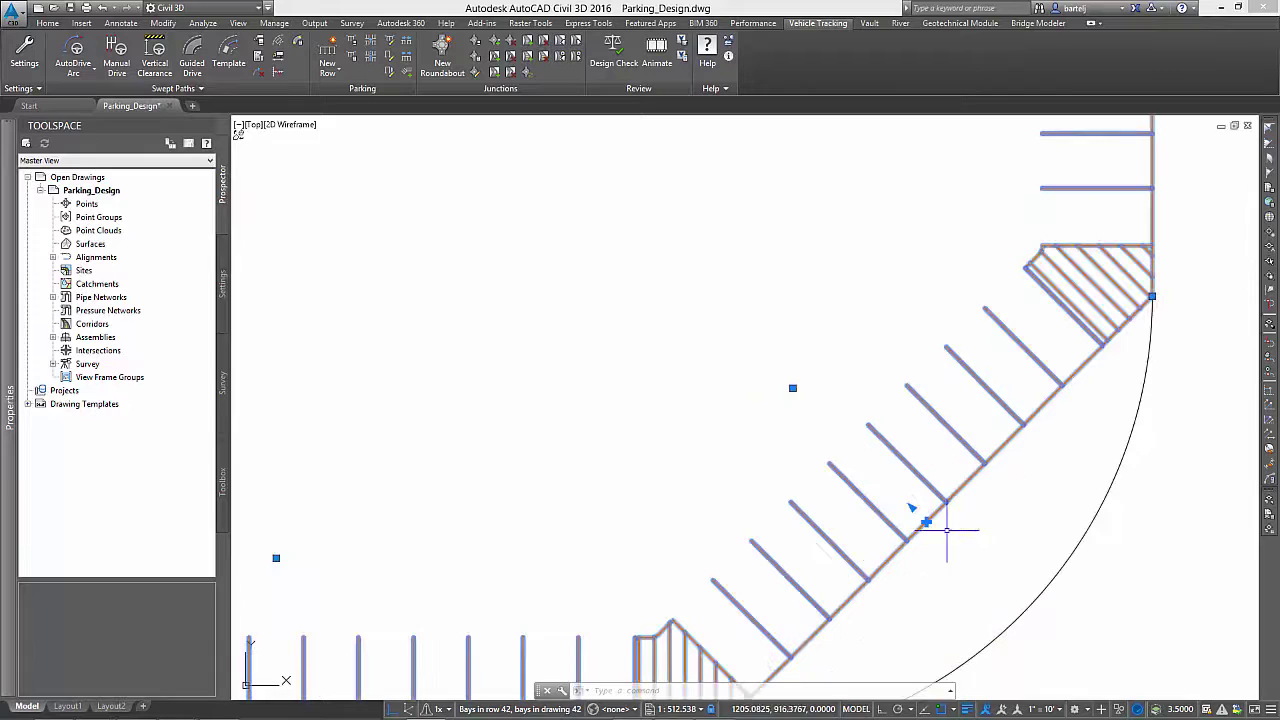
left_click(926, 521)
right_click(997, 571, "shift")
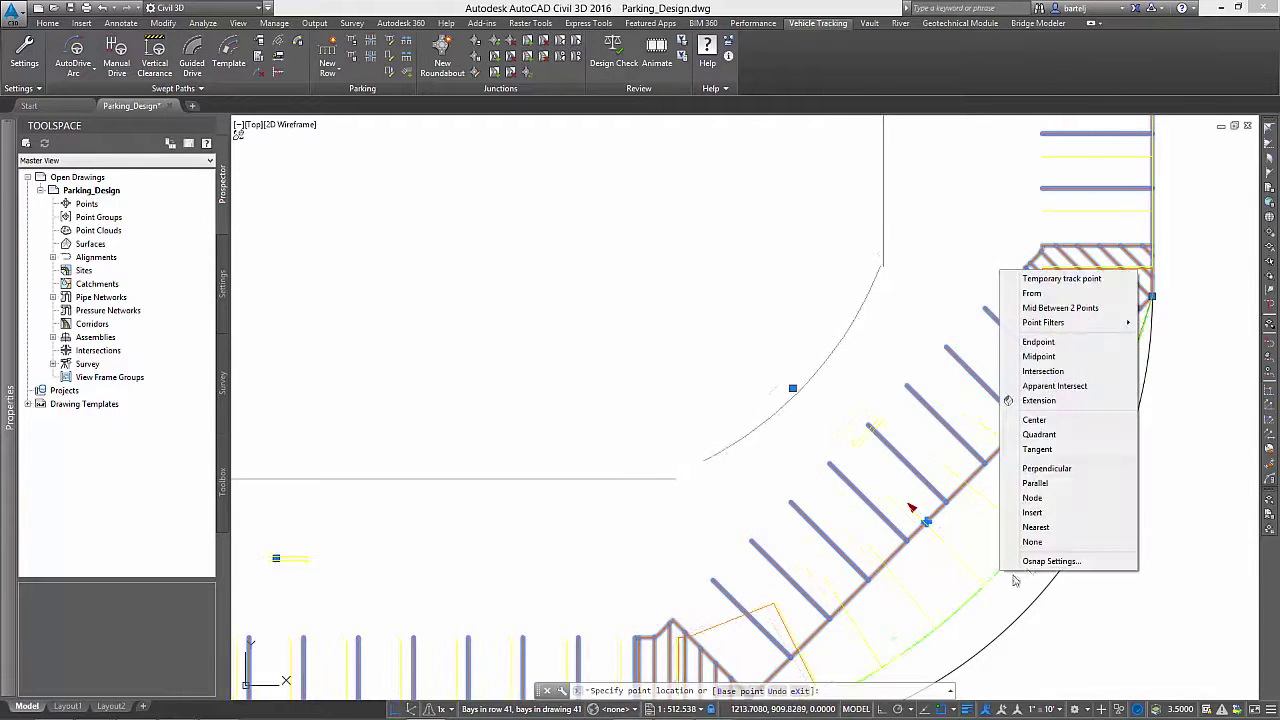
left_click(1036, 527)
left_click(1057, 571)
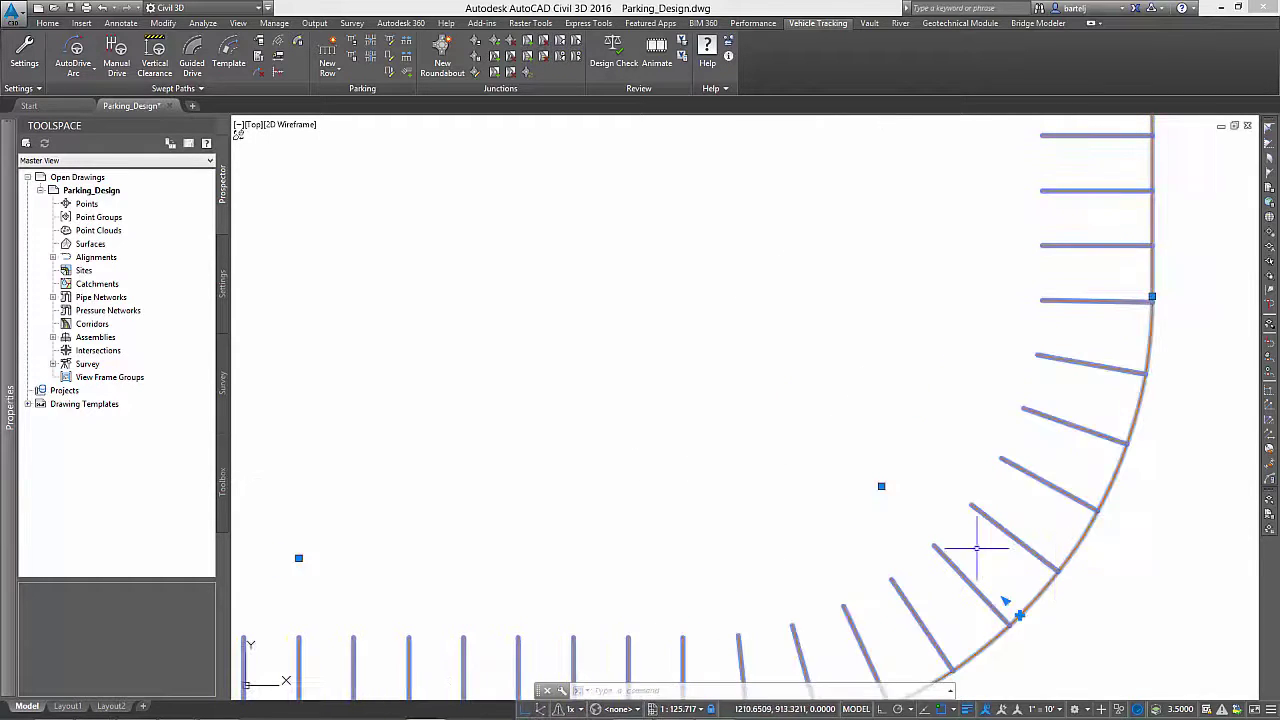
scroll(889, 525, "down", 4)
scroll(889, 525, "down", 3)
mouse_move(760, 474)
middle_mouse_down()
mouse_move(794, 520)
mouse_move(784, 516)
middle_mouse_up()
key("Escape")
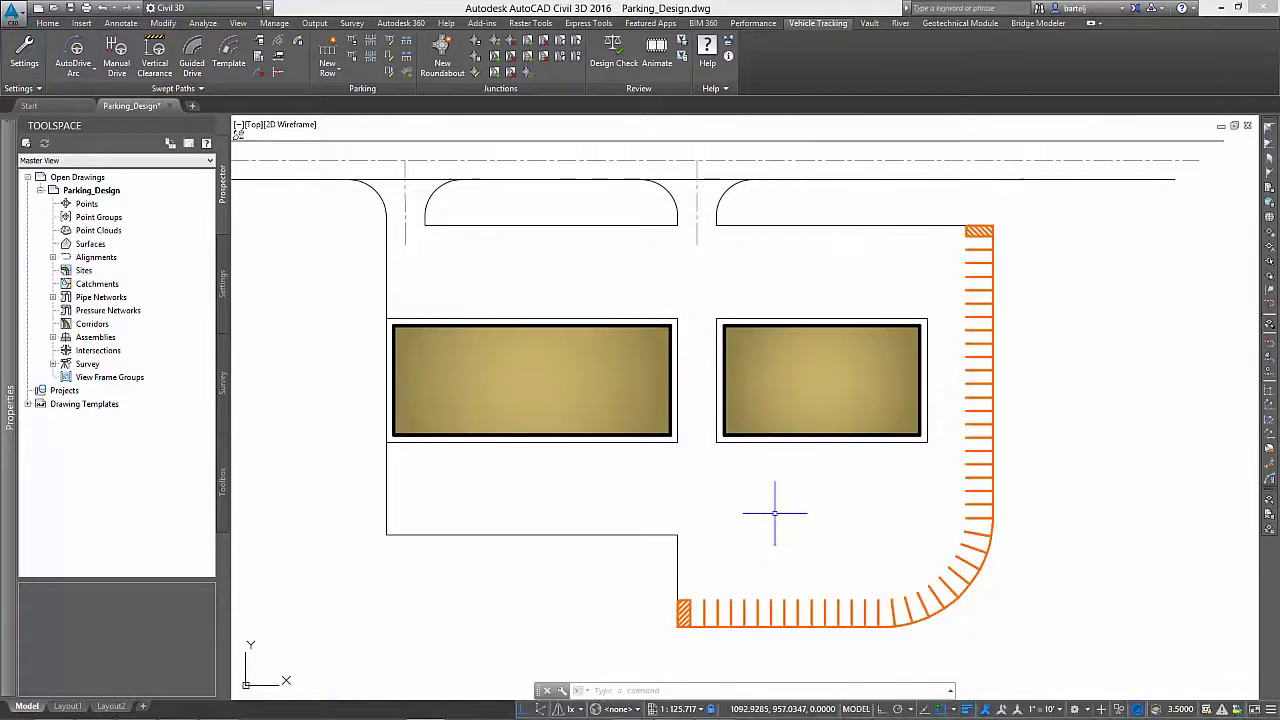
- Create an Area 1 row from the right island's top corner to the left island's, bays on the upper side
left_click(328, 70)
left_click(349, 96)
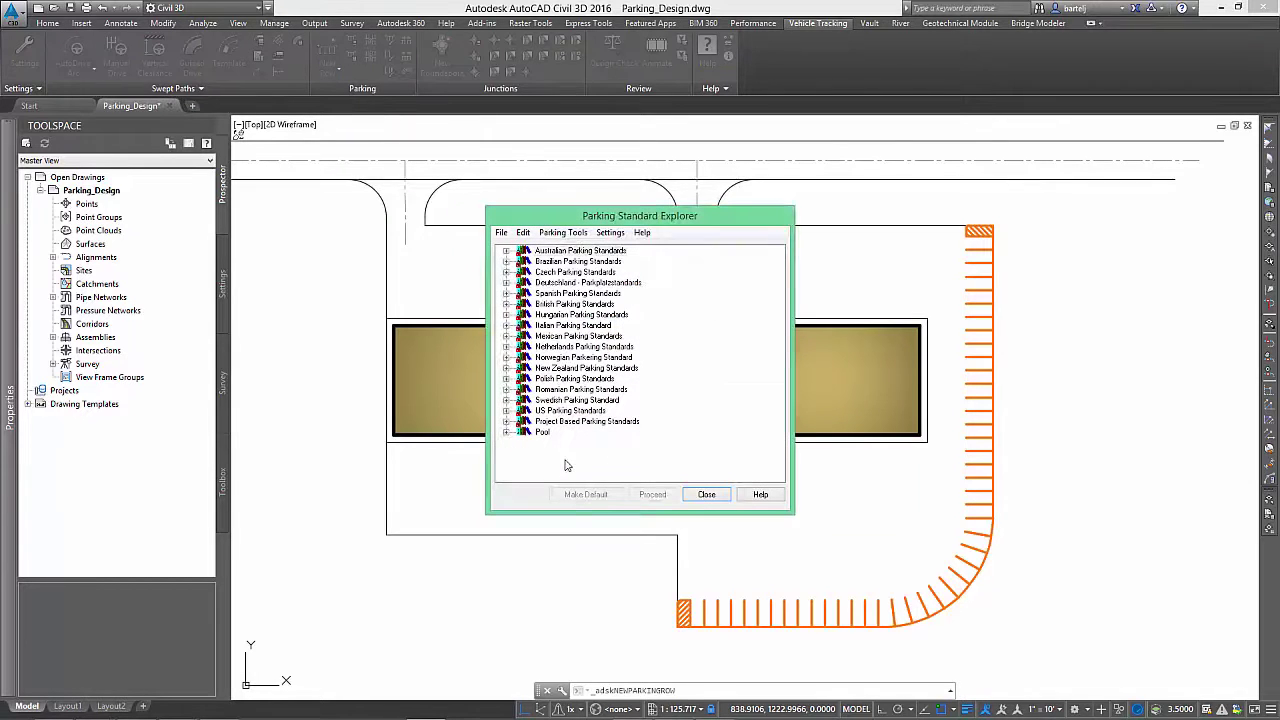
left_click(571, 443)
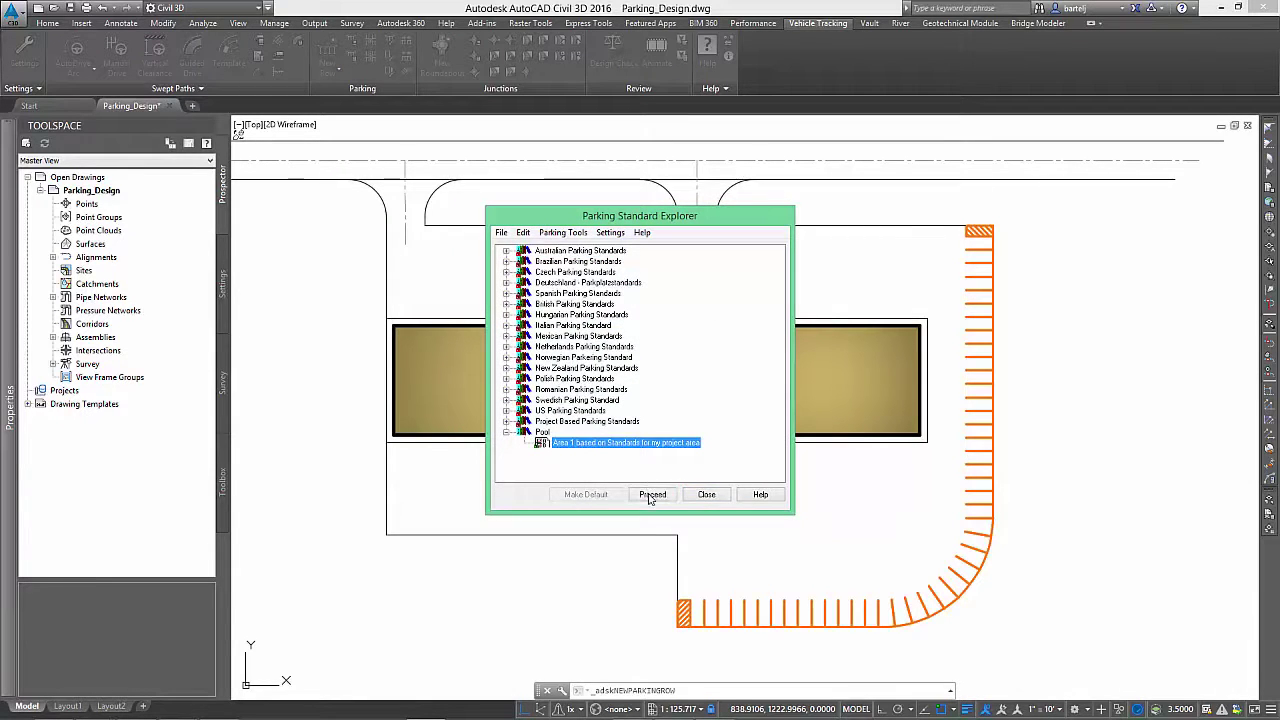
left_click(652, 494)
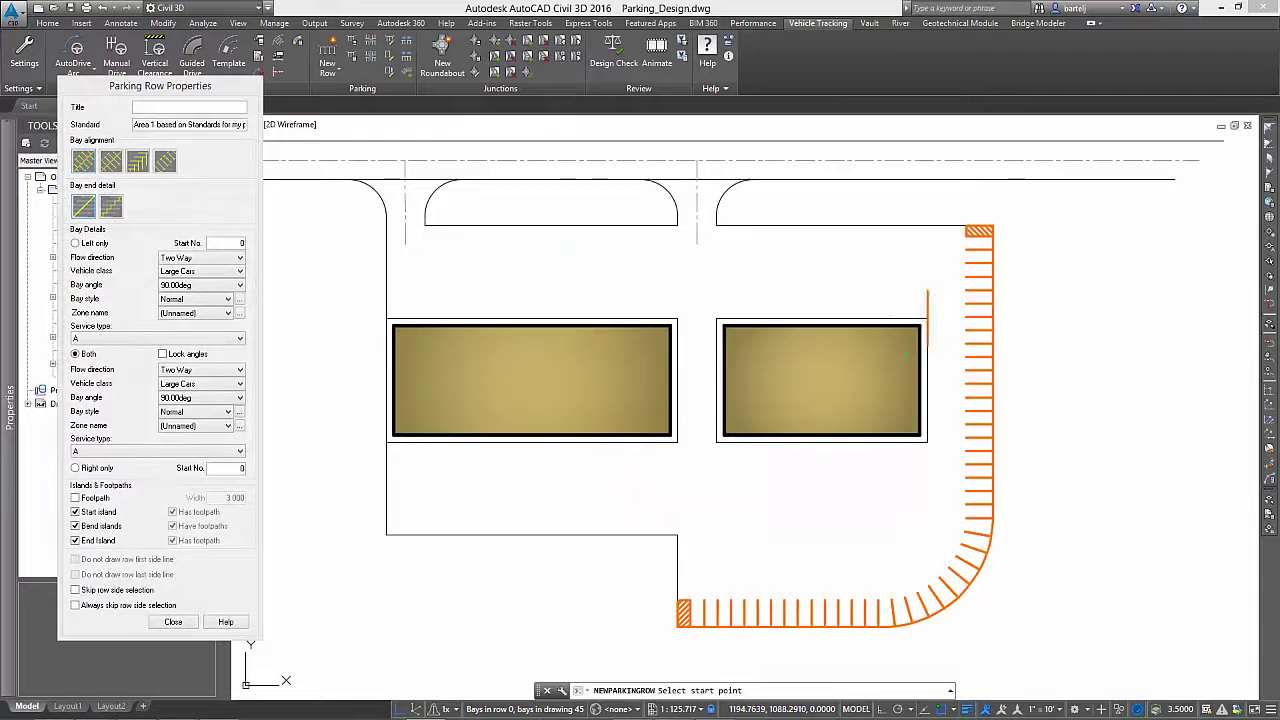
left_click(920, 305)
left_click(407, 316)
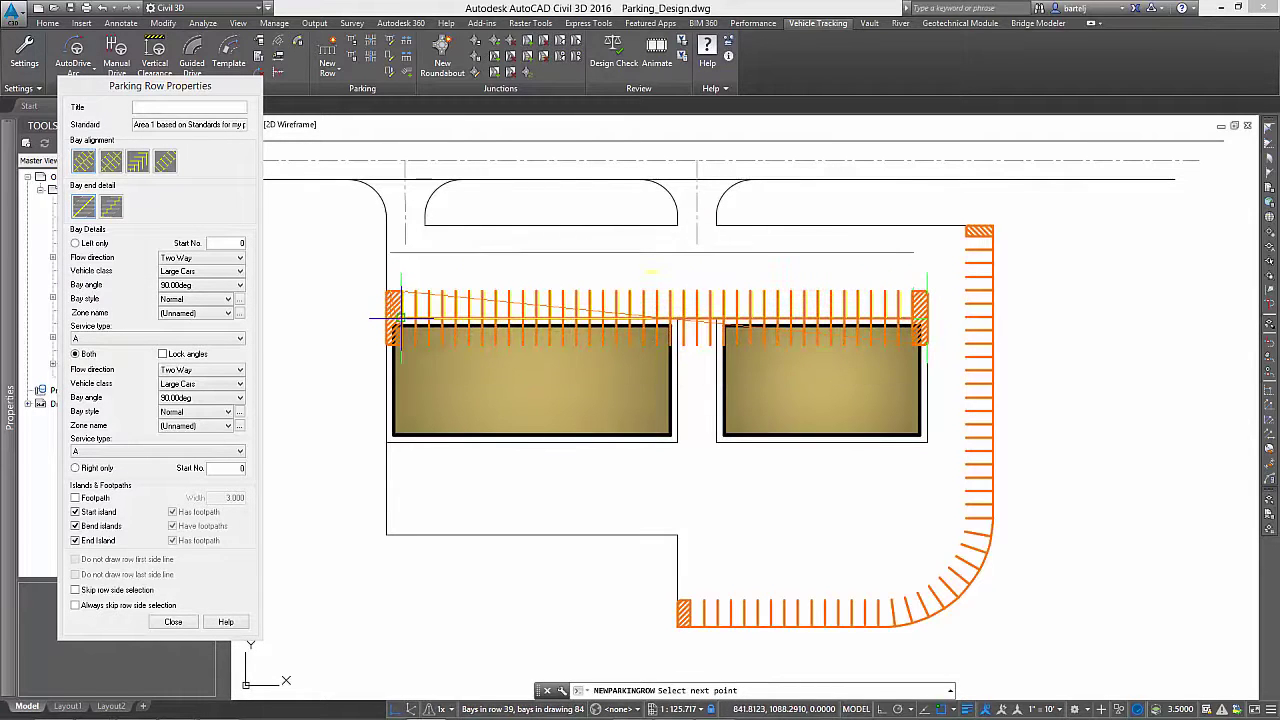
left_click(598, 292)
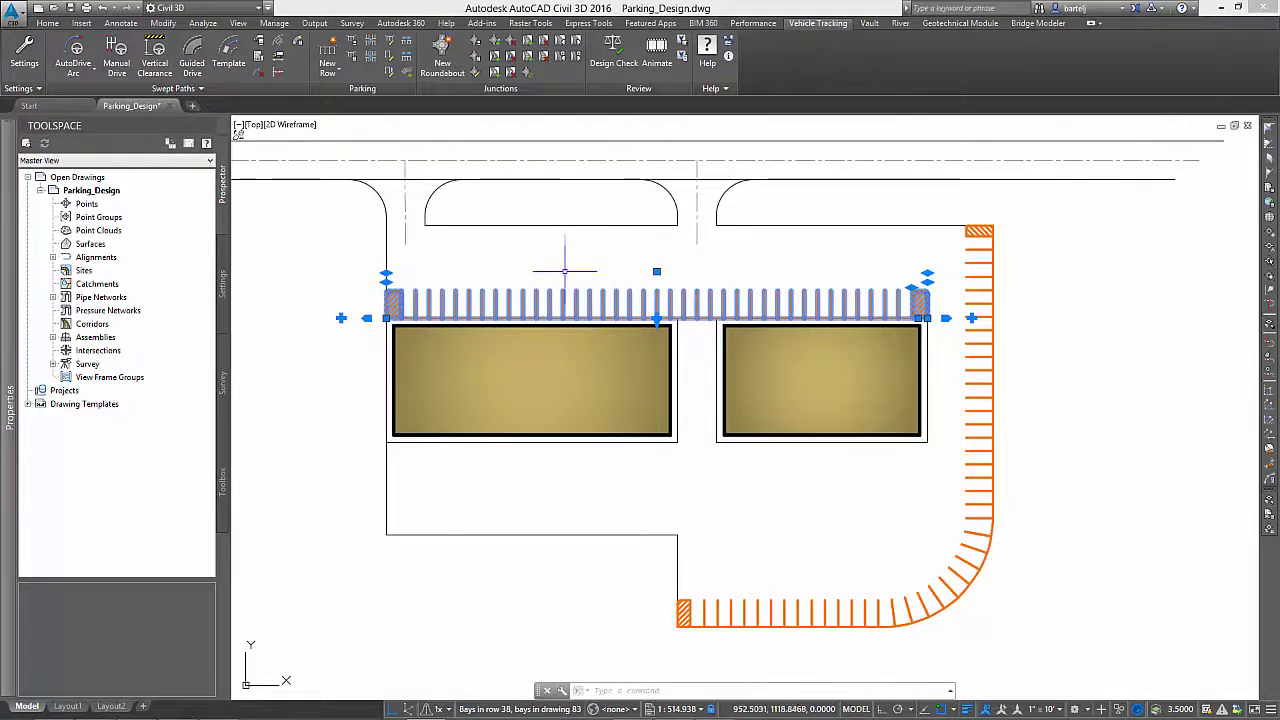
- Add an Area 1 parallel row offset up beside the road
left_click(331, 72)
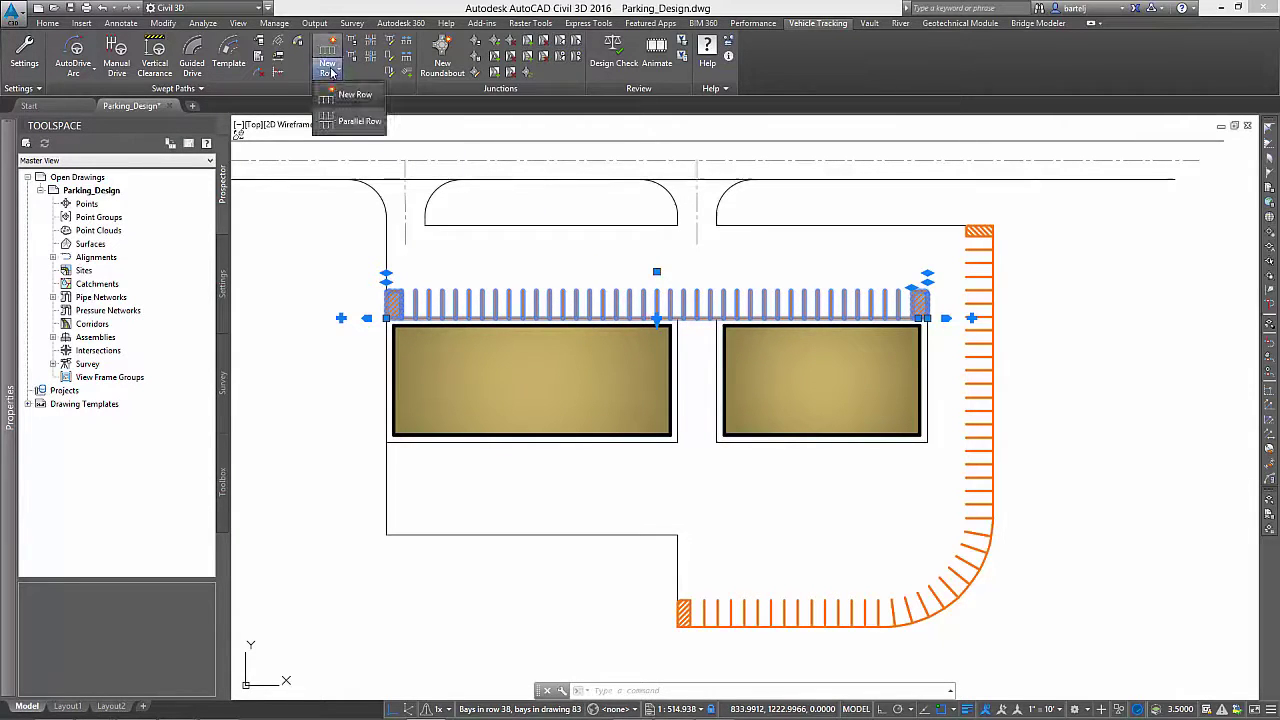
left_click(353, 122)
left_click(507, 433)
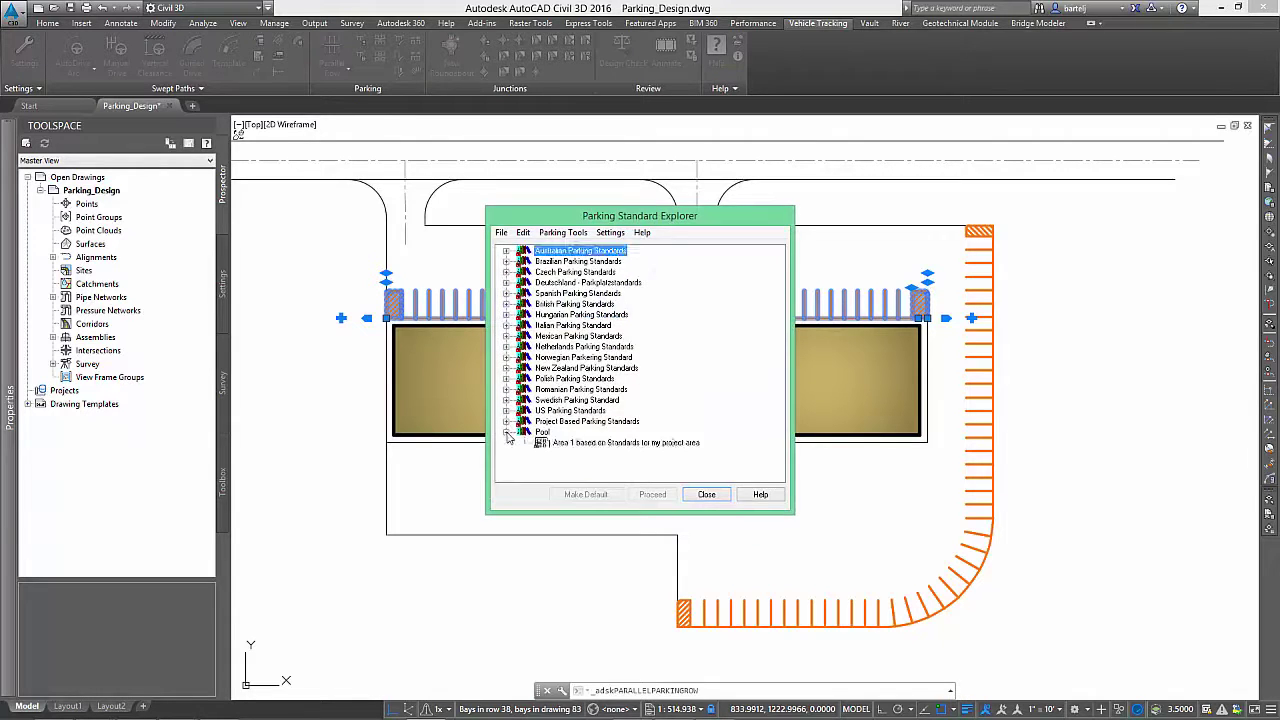
left_click(568, 444)
left_click(652, 494)
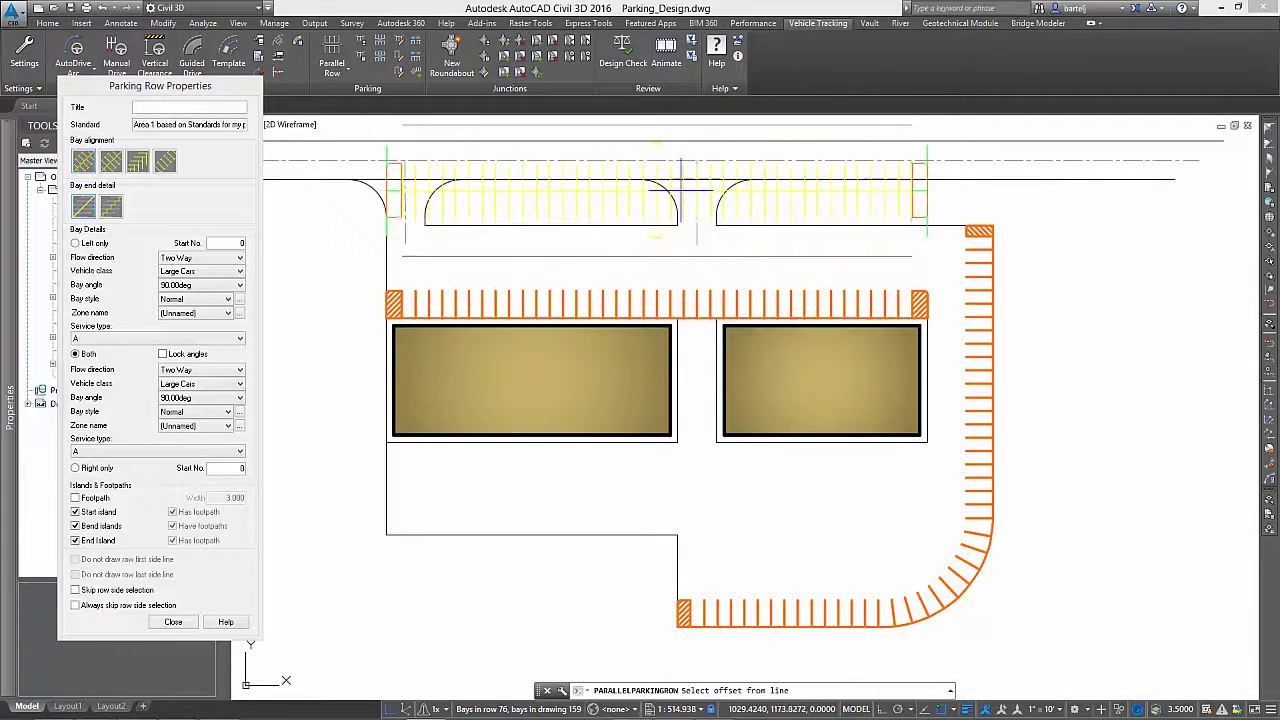
left_click(683, 252)
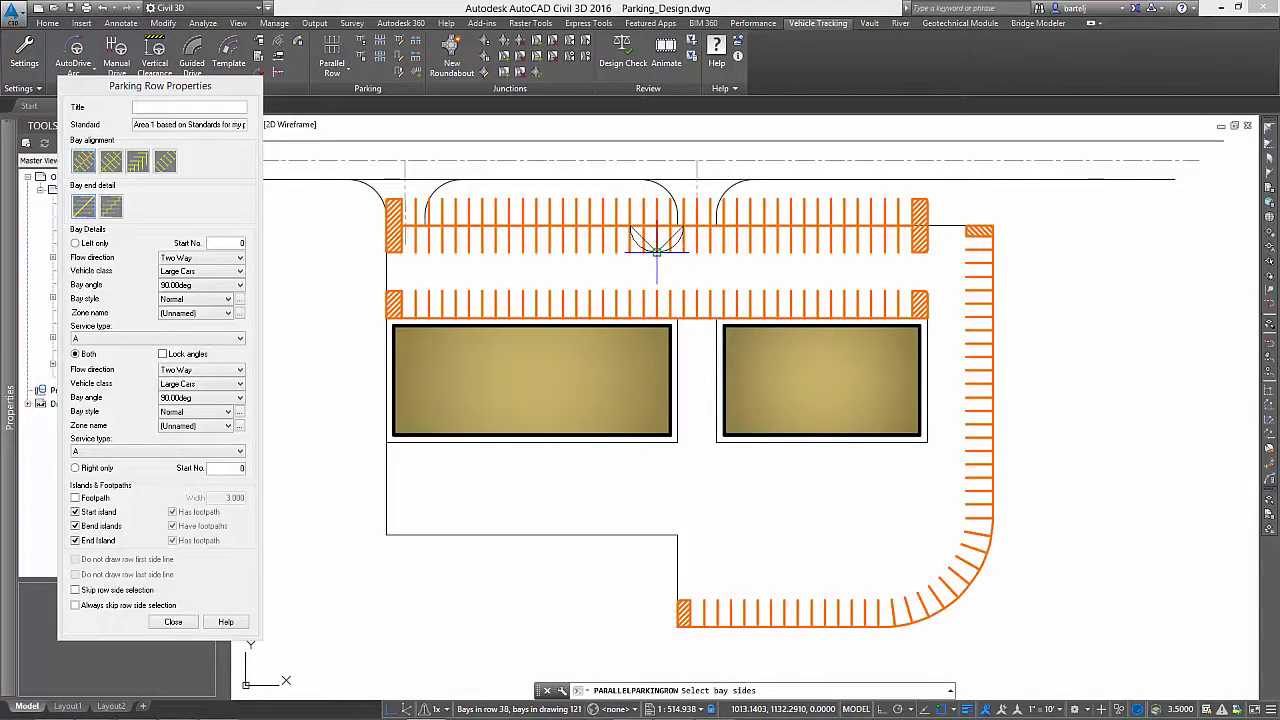
key("Return")
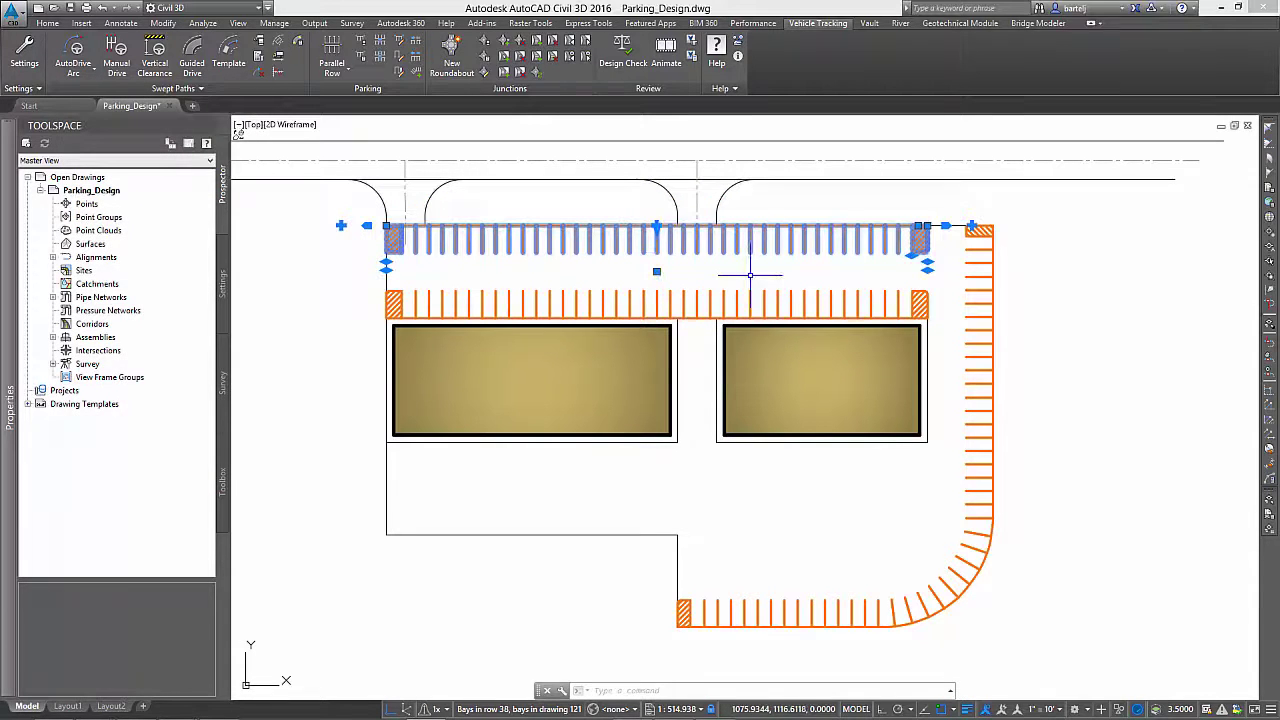
- Add a second Area 1 parallel row just below the buildings
left_click(333, 50)
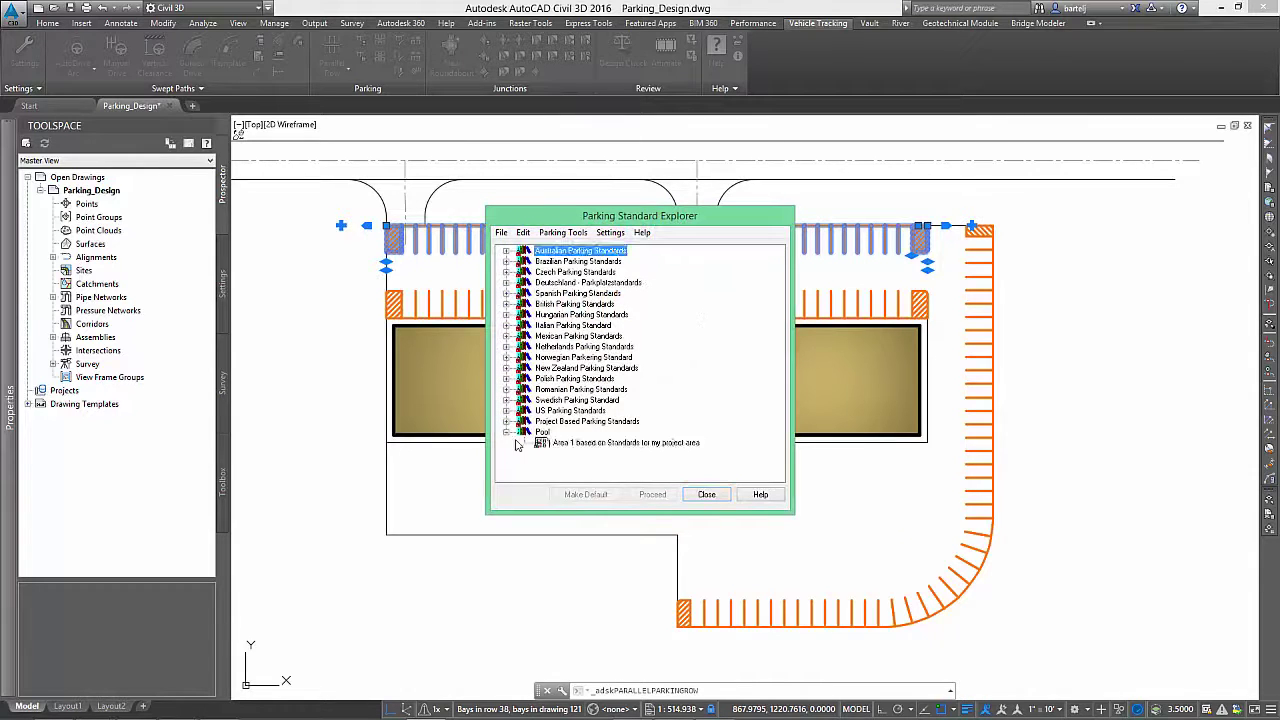
left_click(600, 443)
left_click(652, 494)
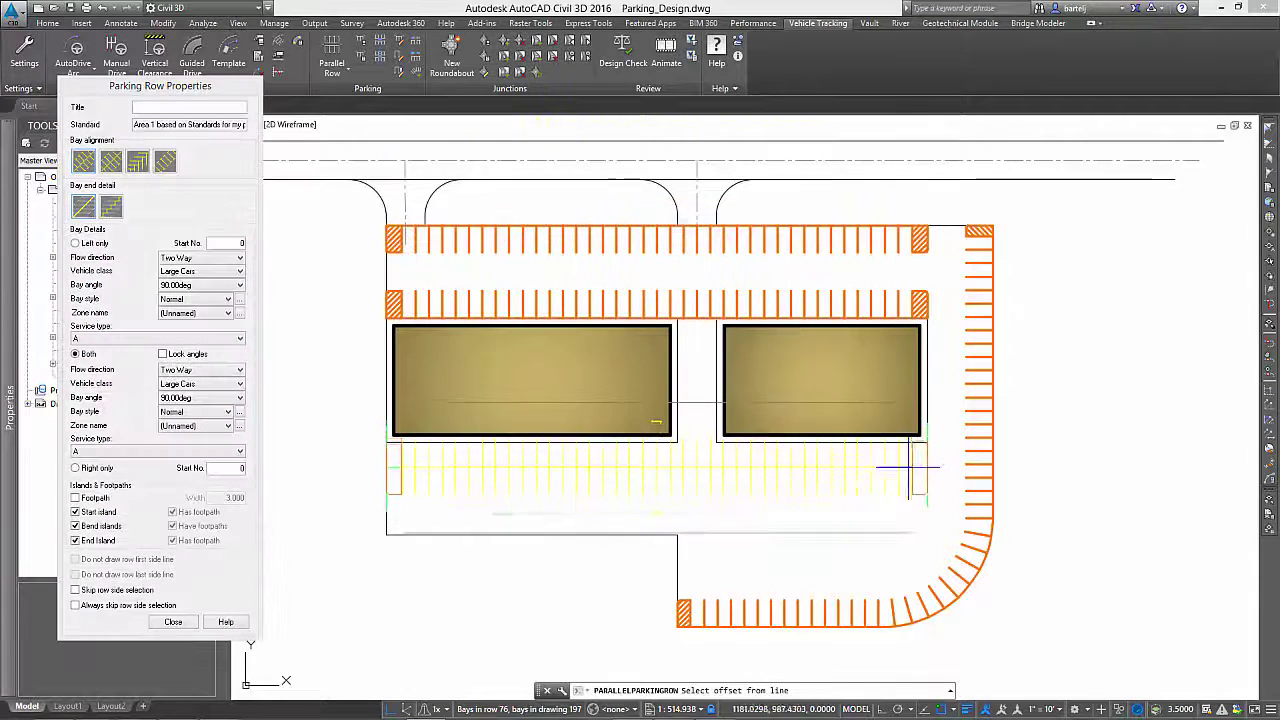
left_click(912, 452)
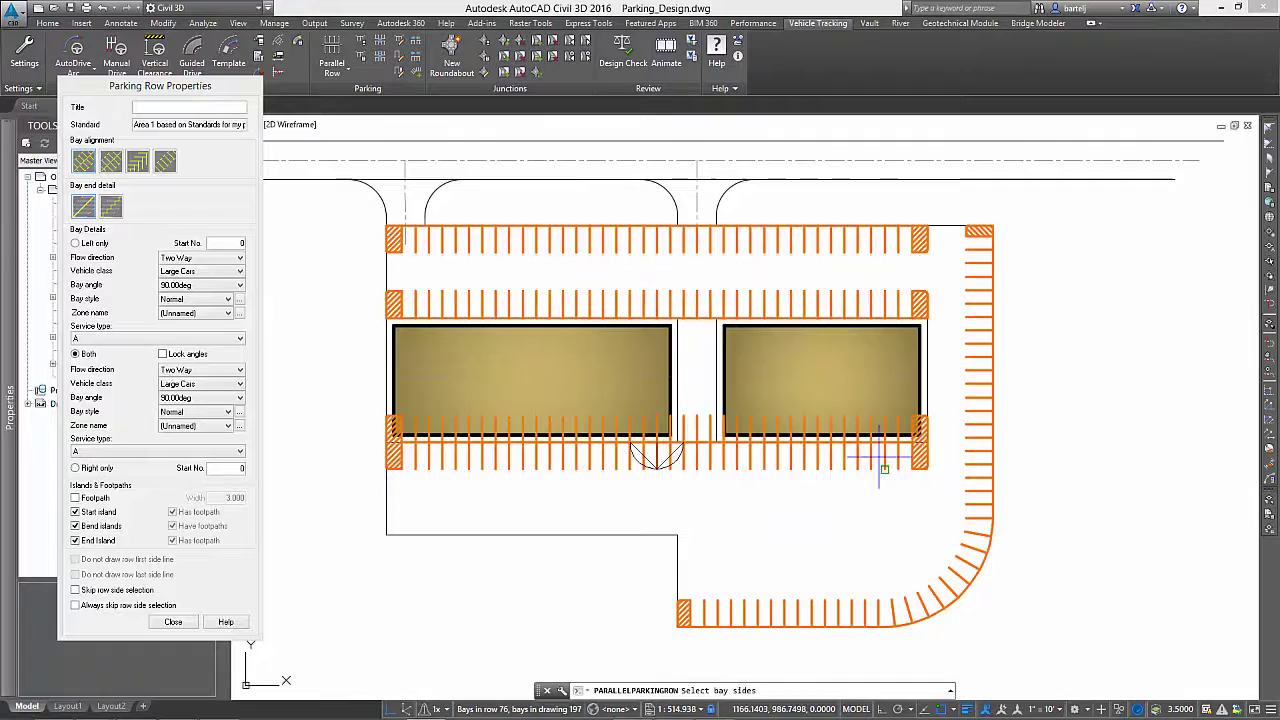
left_click(664, 476)
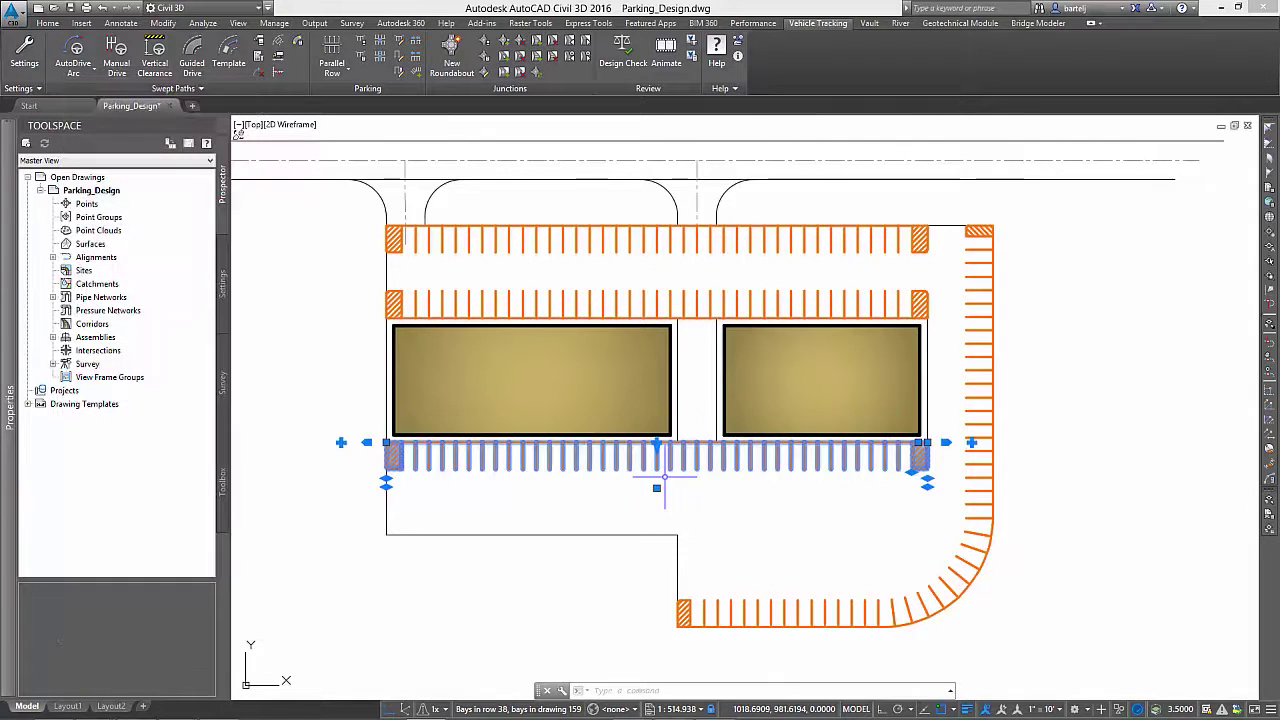
- Place a third Area 1 parallel row across the lower lot
left_click(332, 70)
left_click(350, 122)
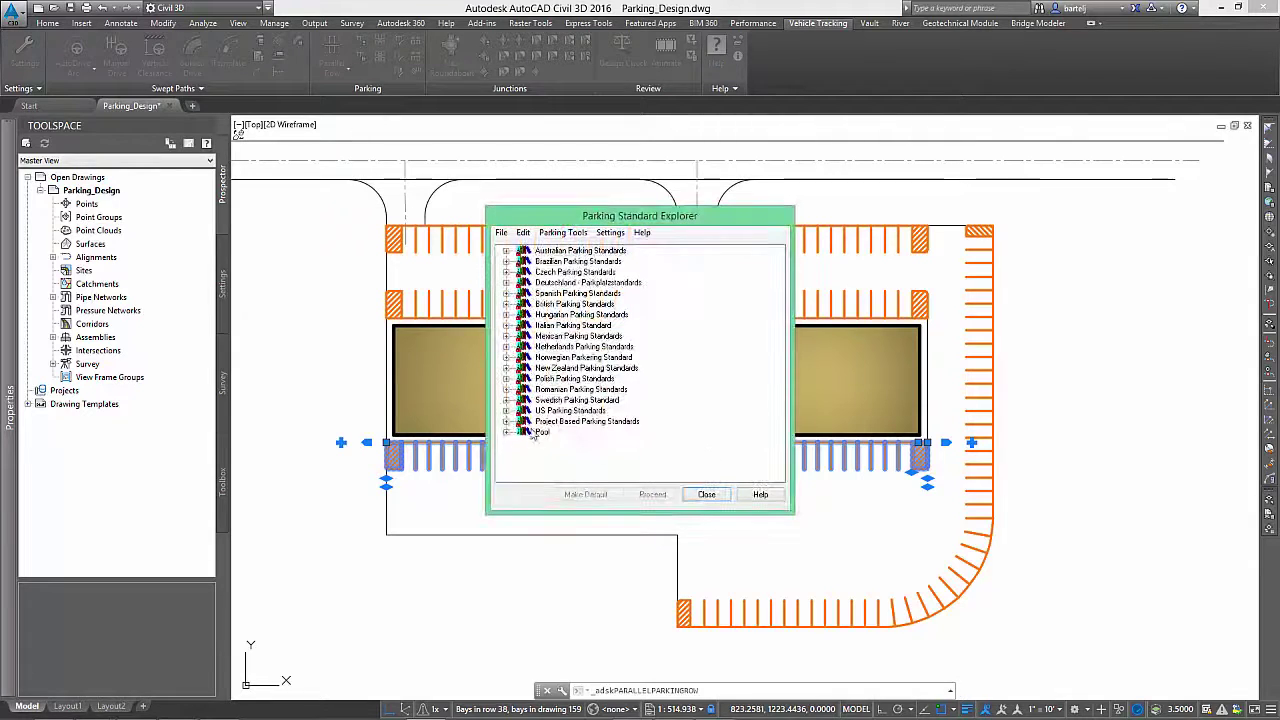
left_click(506, 432)
left_click(570, 446)
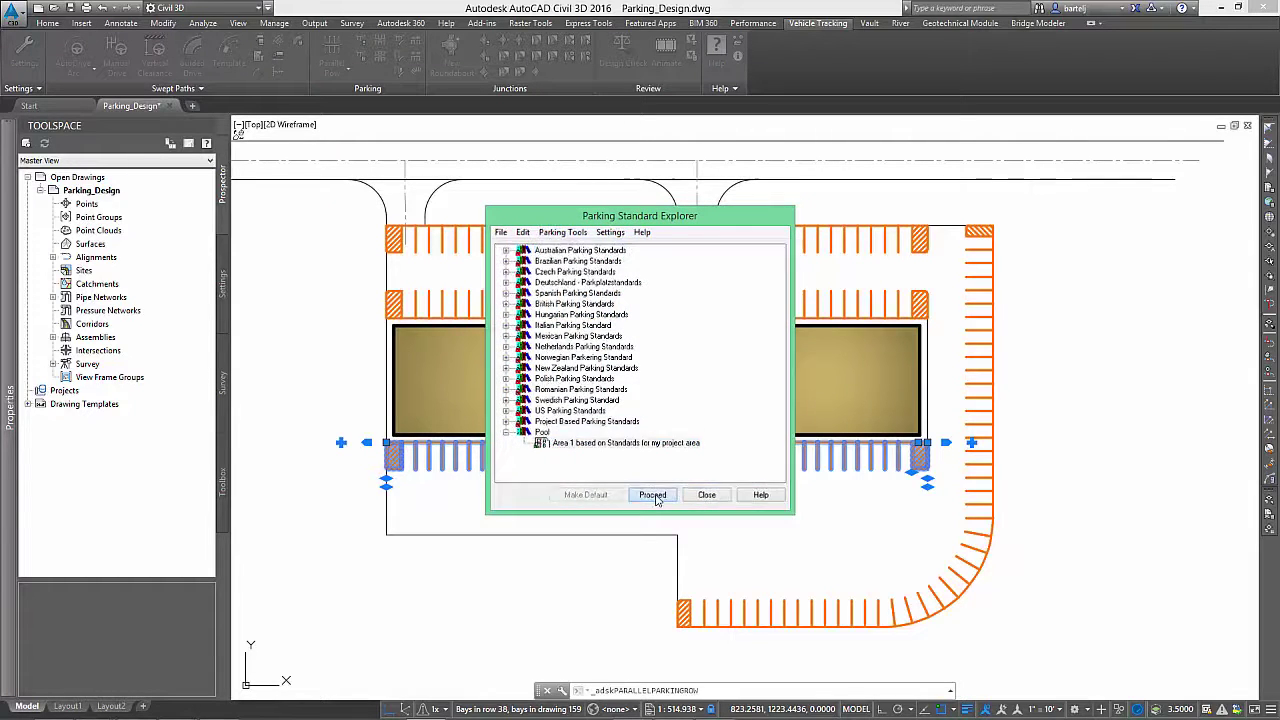
left_click(652, 494)
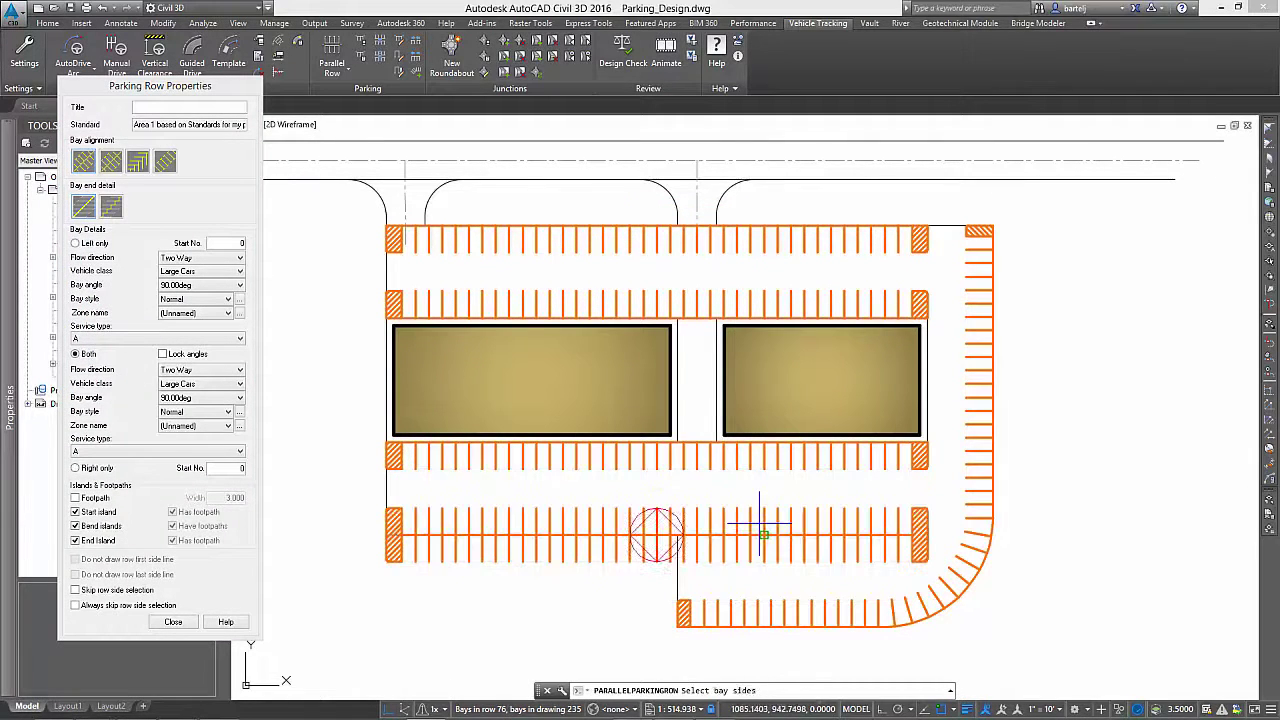
left_click(657, 534)
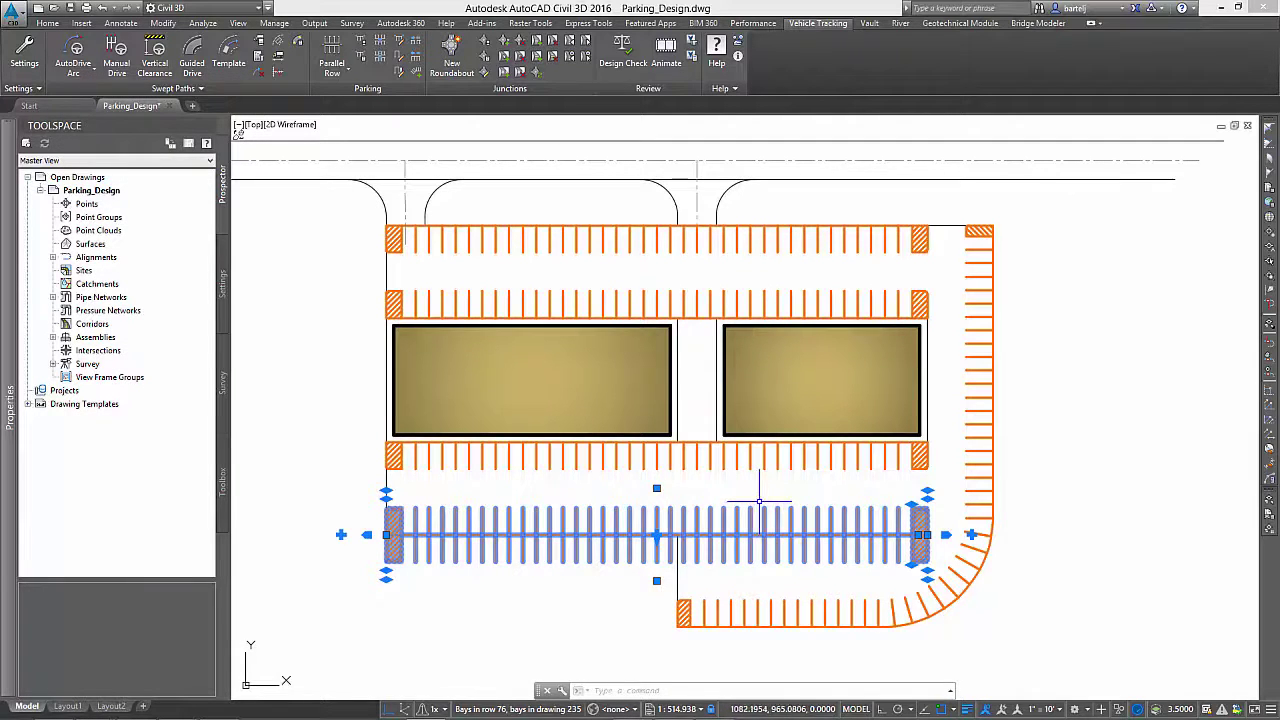
key("Escape")
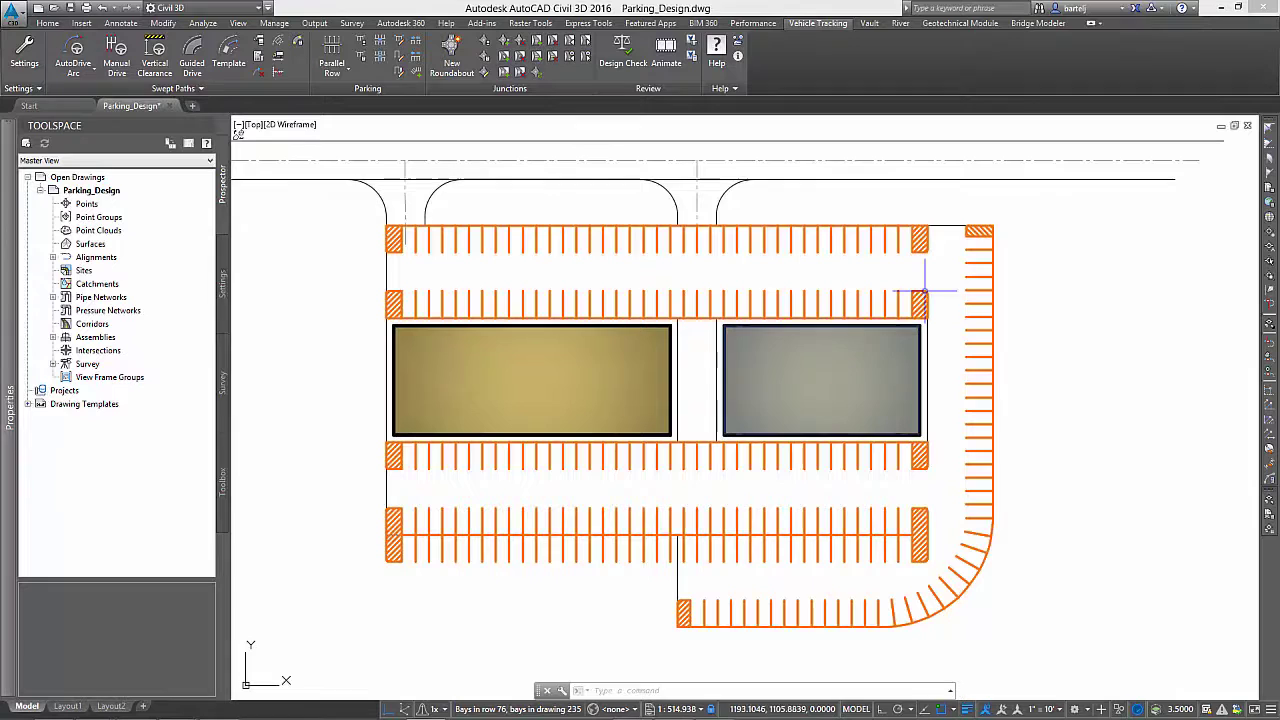
- Stretch the top parking row's end grip out to the lot corner
left_click(915, 244)
scroll(998, 241, "up", 2)
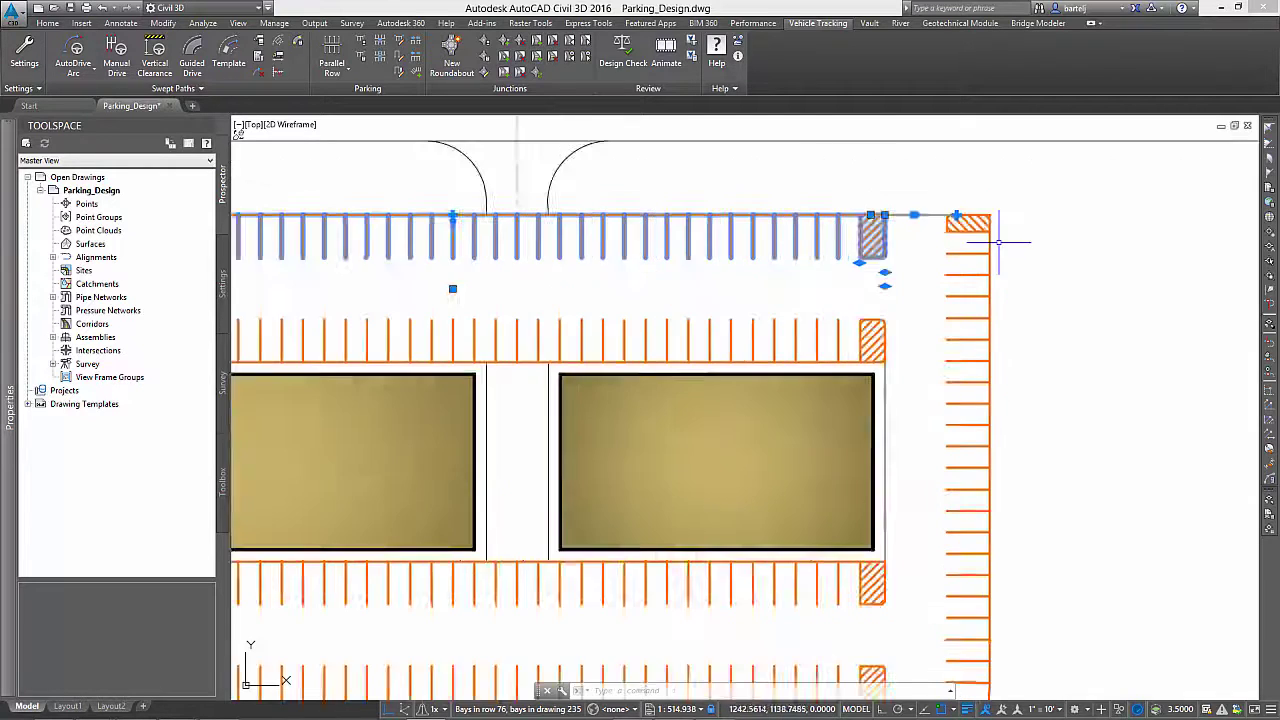
scroll(998, 241, "up", 2)
left_click(817, 198)
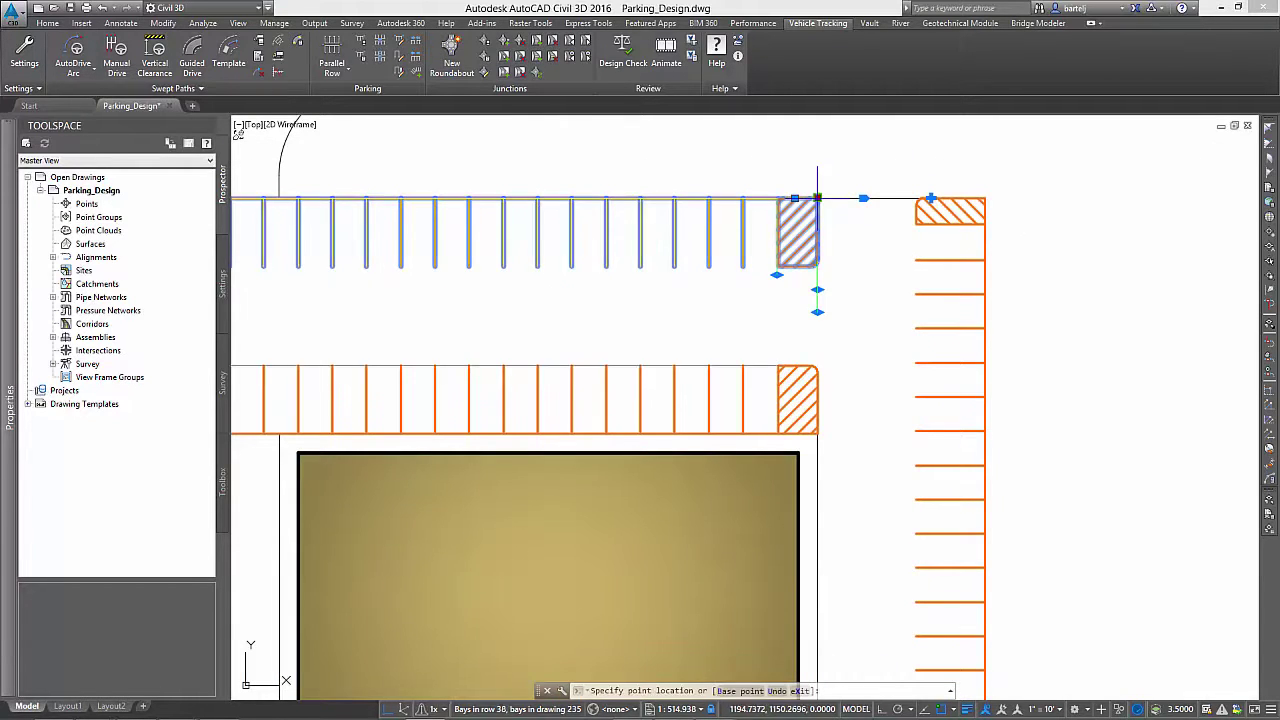
left_click(985, 198)
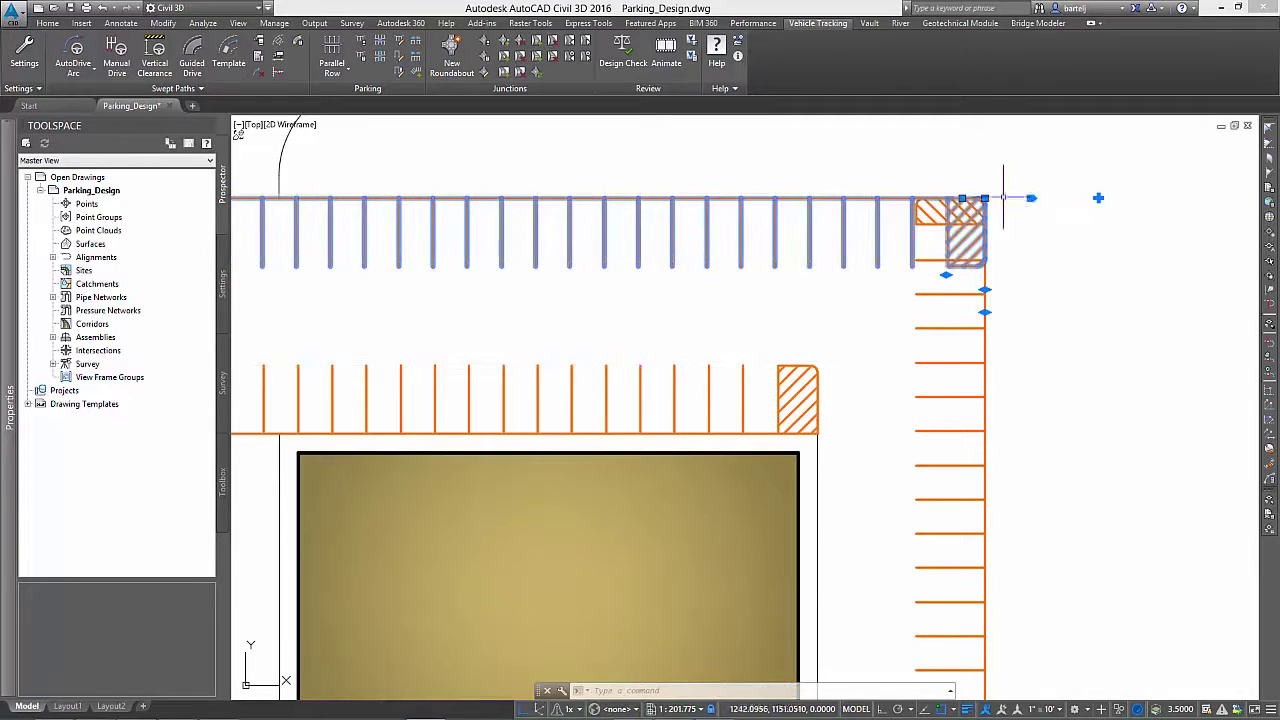
key("Escape")
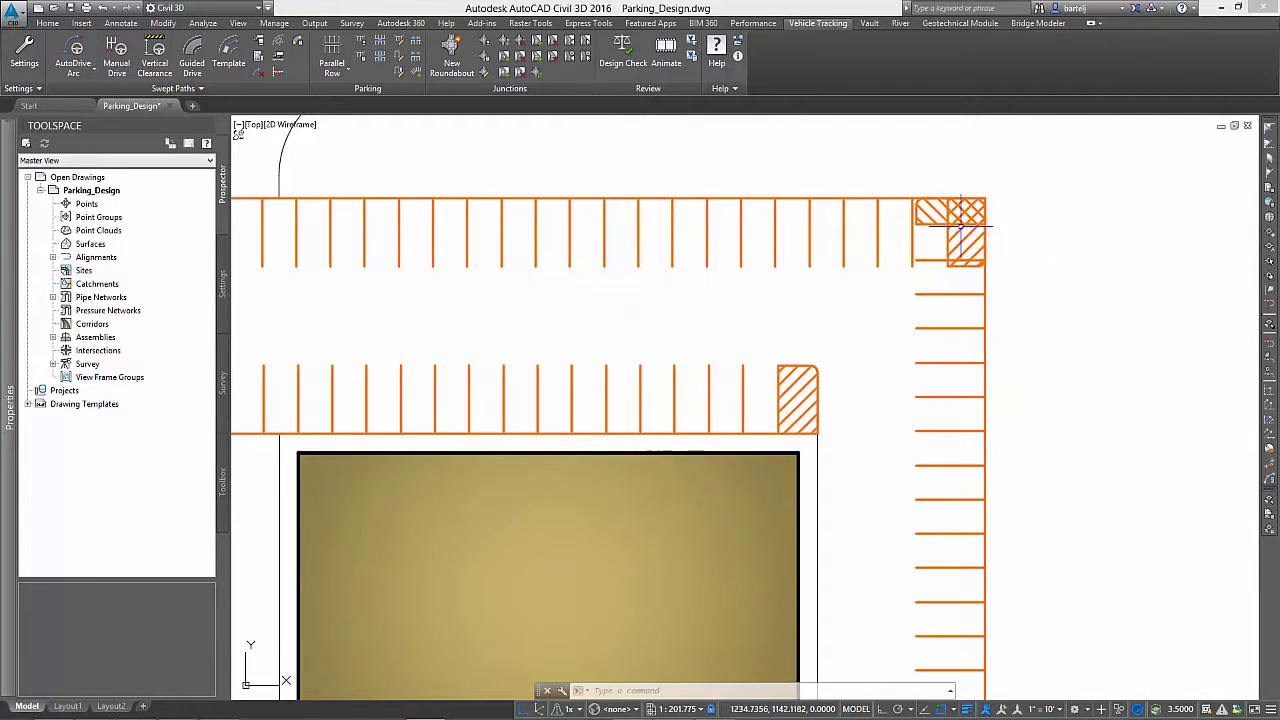
- Join the right-hand curved row onto the top row with Join Parking Row
left_click(415, 46)
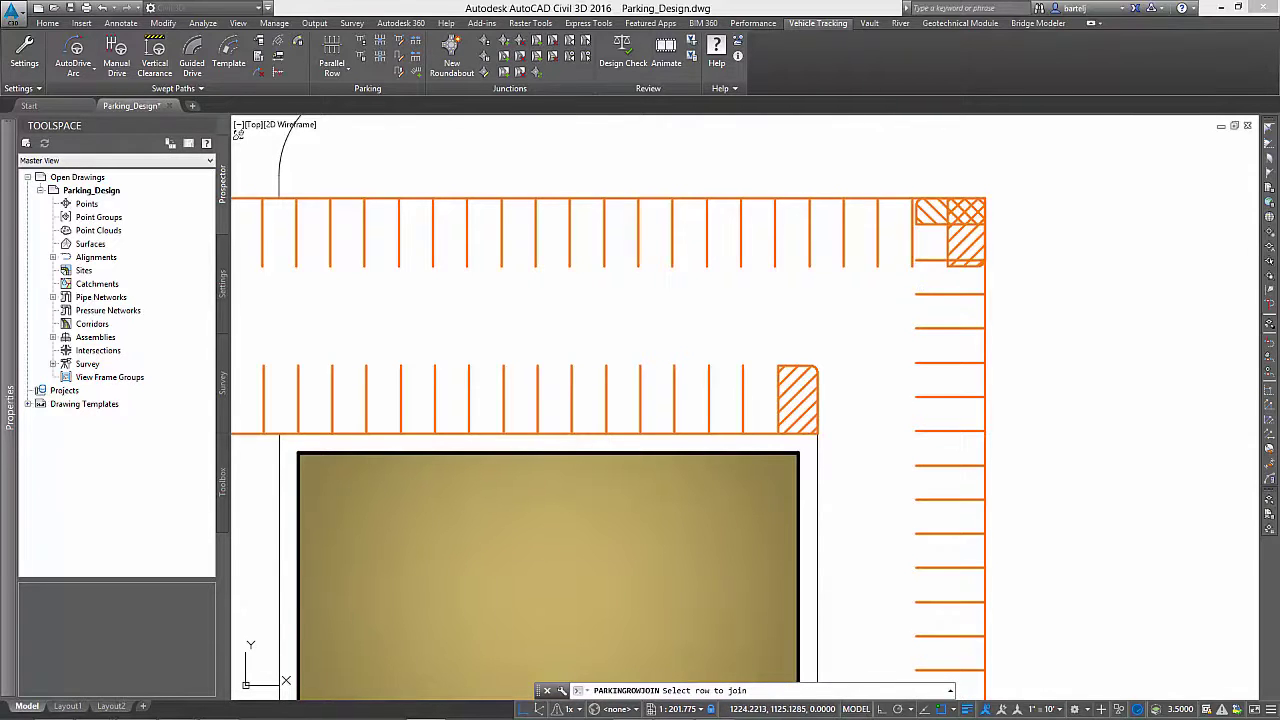
left_click(910, 266)
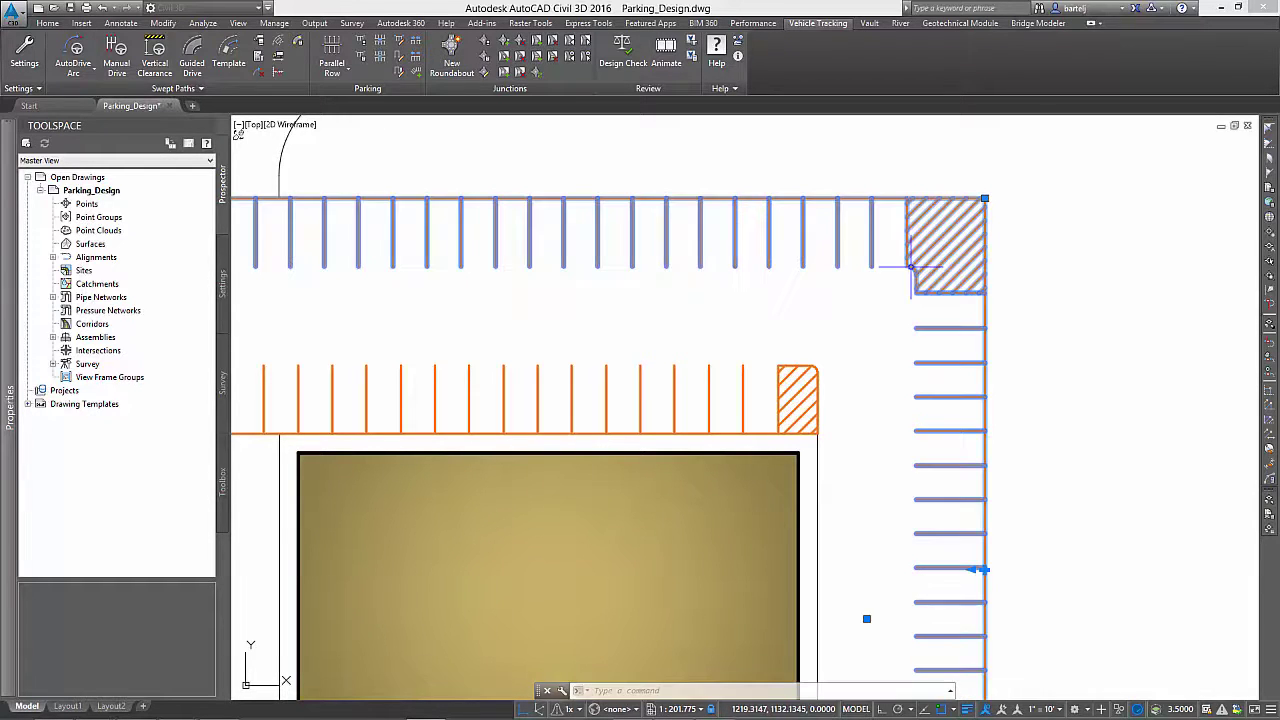
scroll(843, 309, "down", 4)
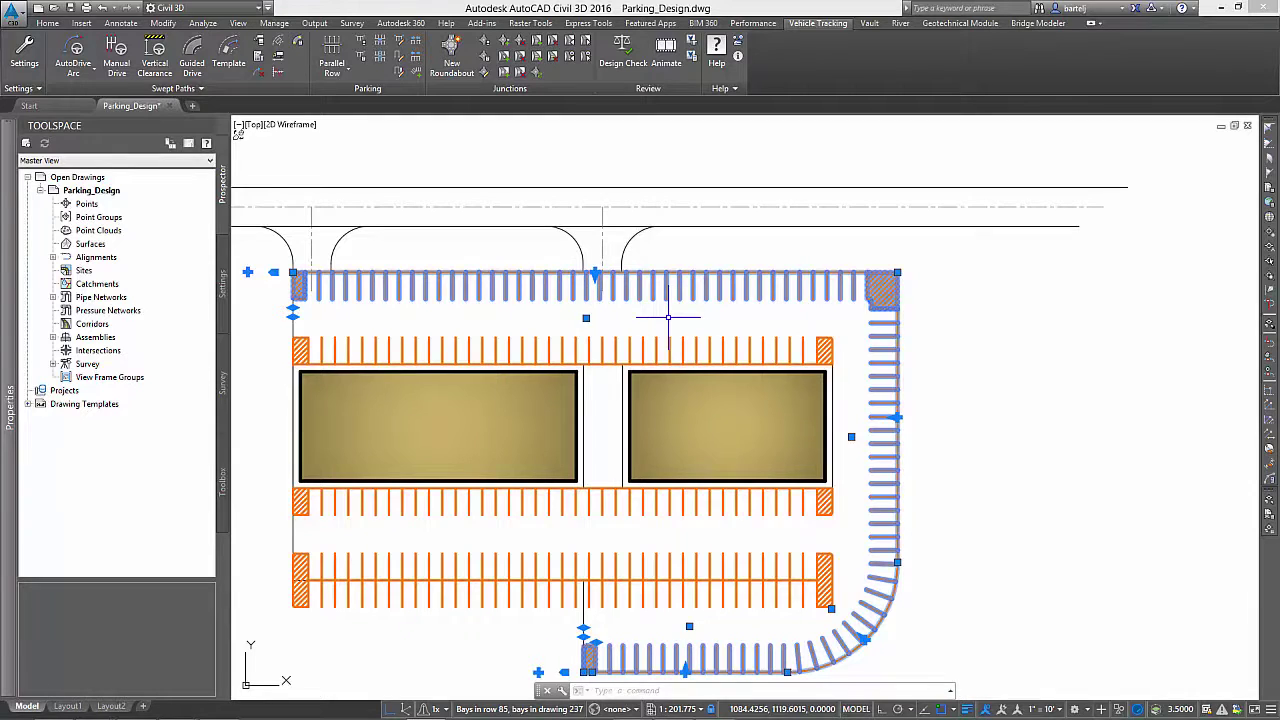
mouse_move(668, 318)
middle_mouse_down()
mouse_move(797, 289)
mouse_move(803, 275)
middle_mouse_up()
key("Escape")
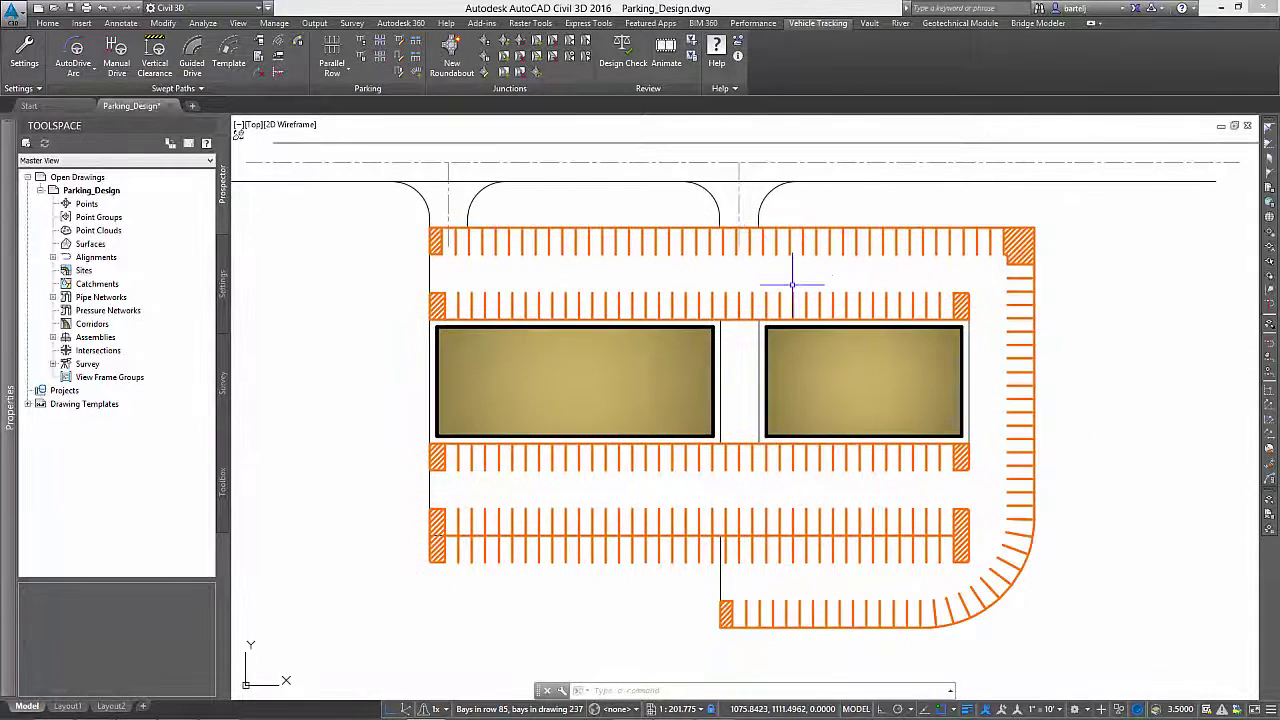
- Lengthen the vertical dashed centre line down to the bottom row
left_click(739, 205)
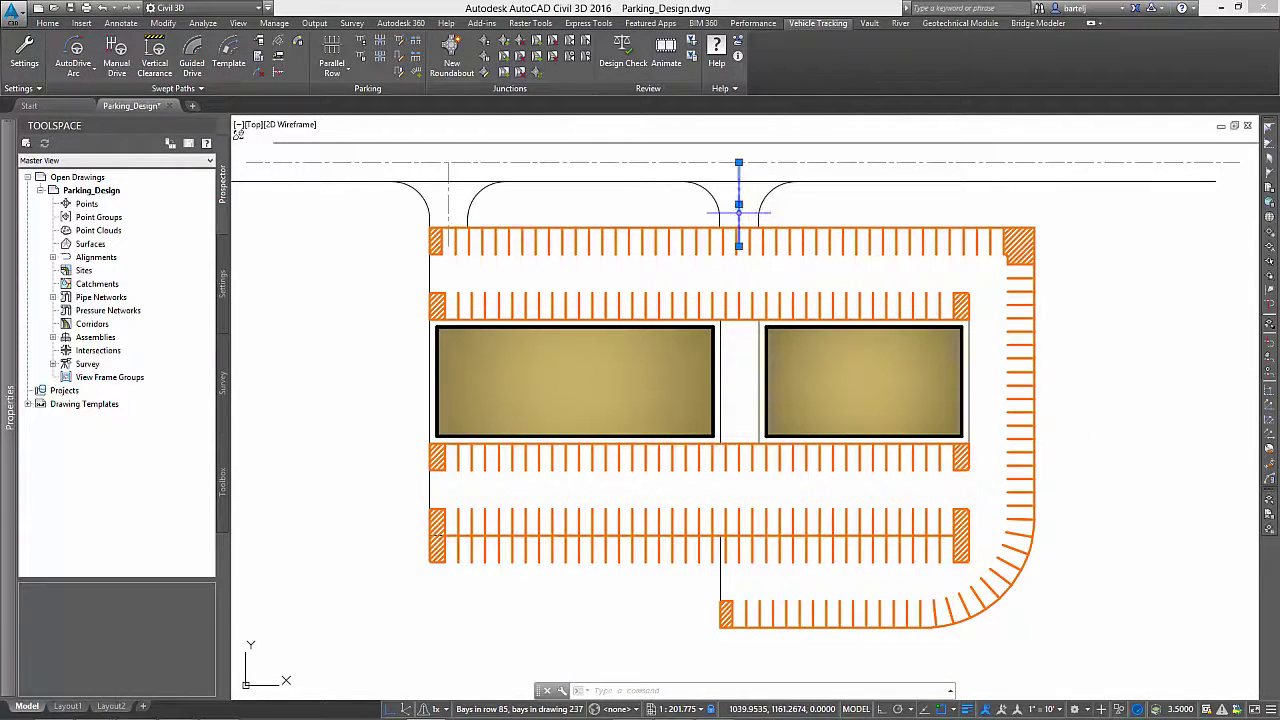
mouse_move(739, 245)
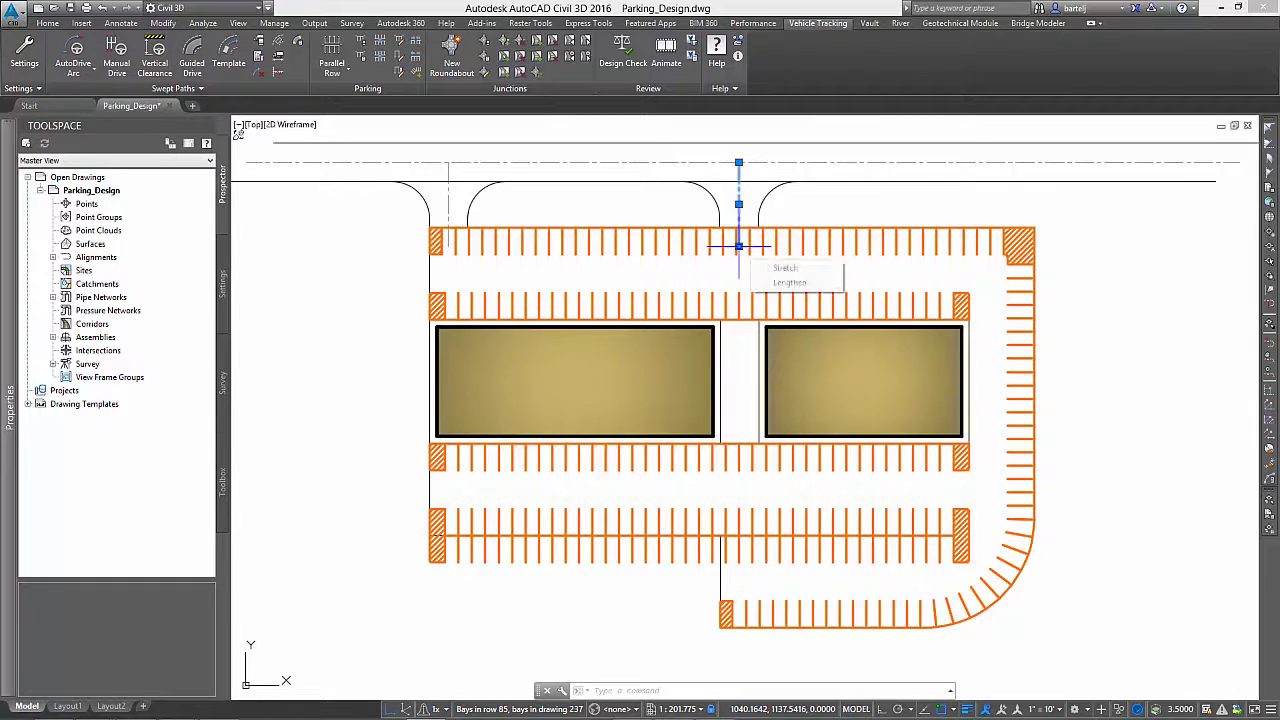
left_click(777, 283)
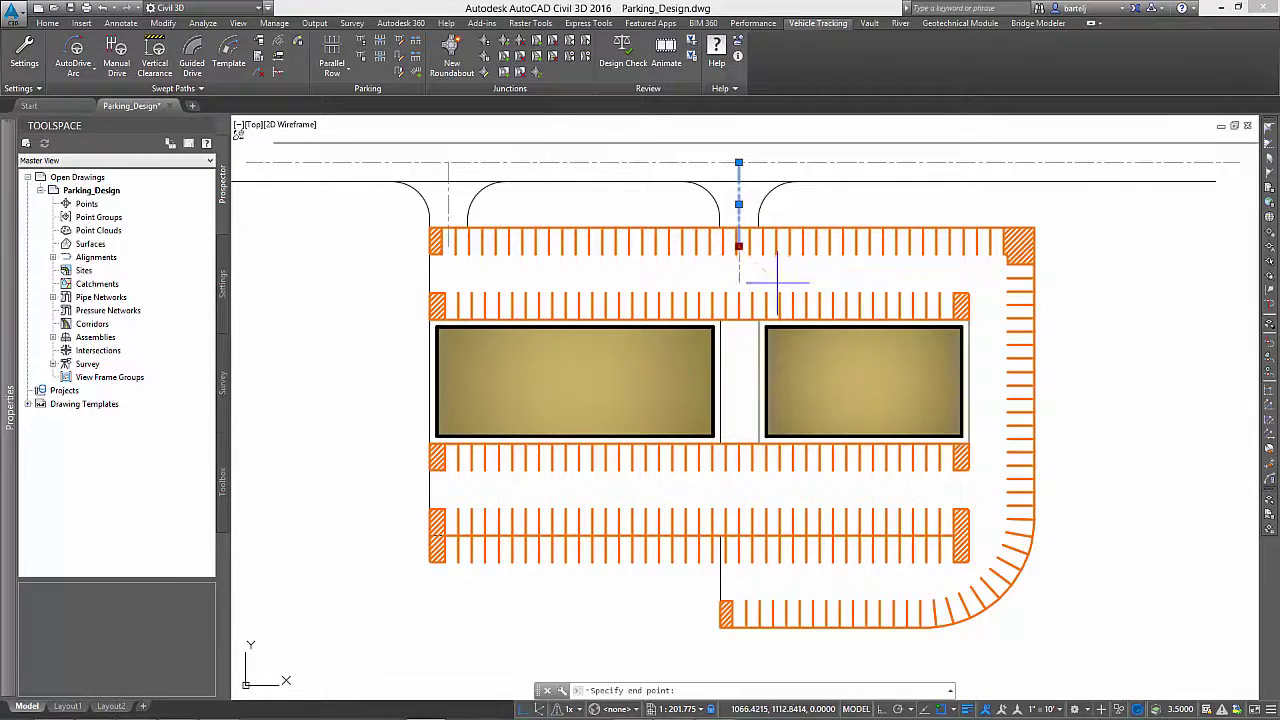
left_click(739, 578)
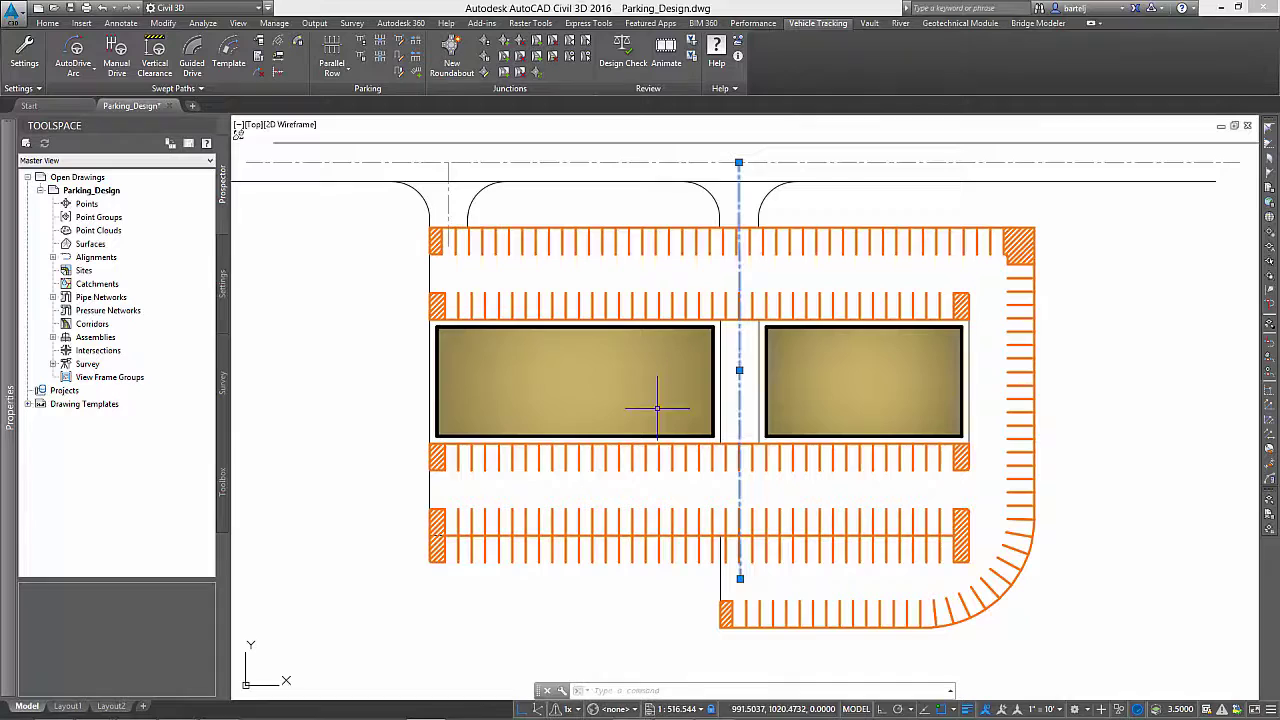
key("Escape")
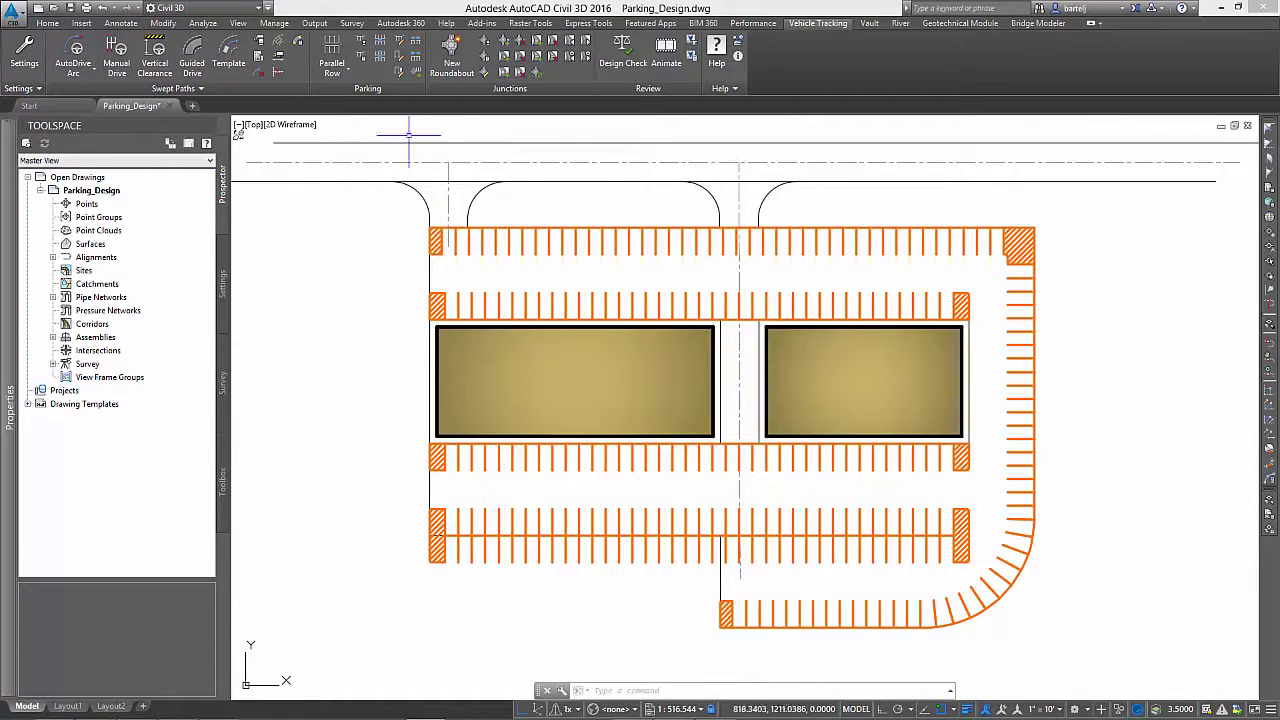
- Create a central access road from the dashed line with a custom width
left_click(380, 59)
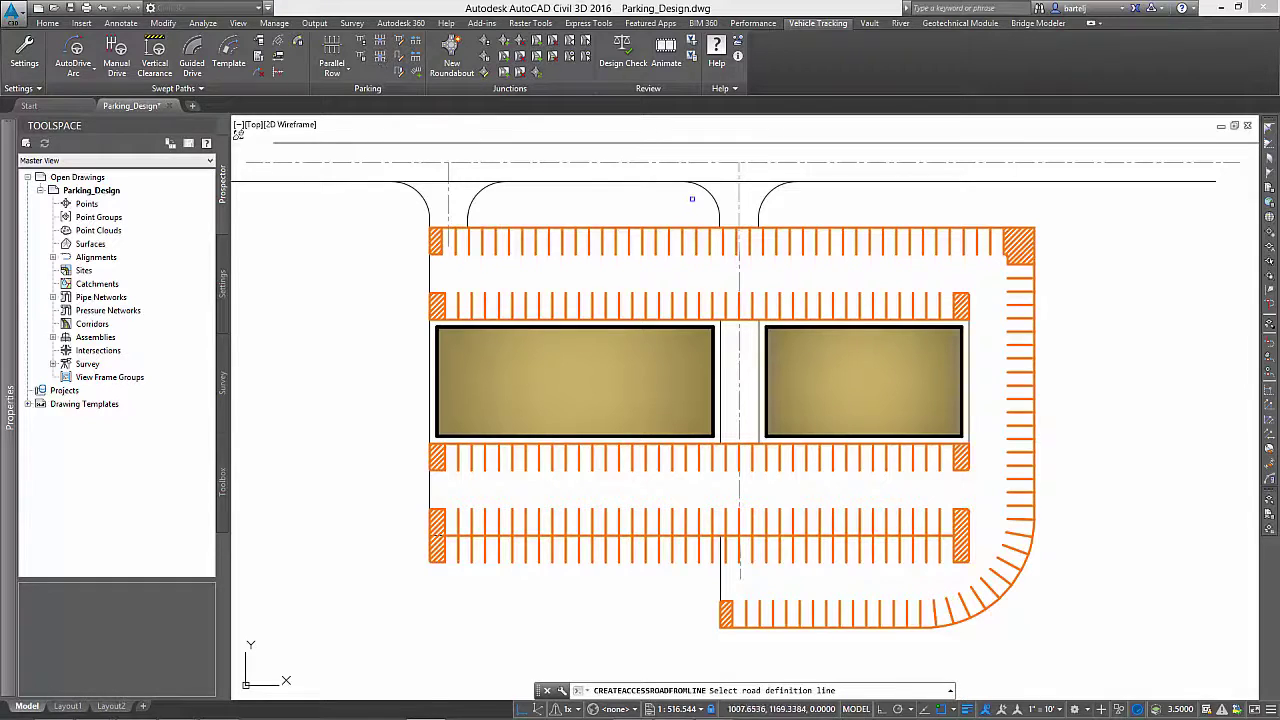
left_click(739, 201)
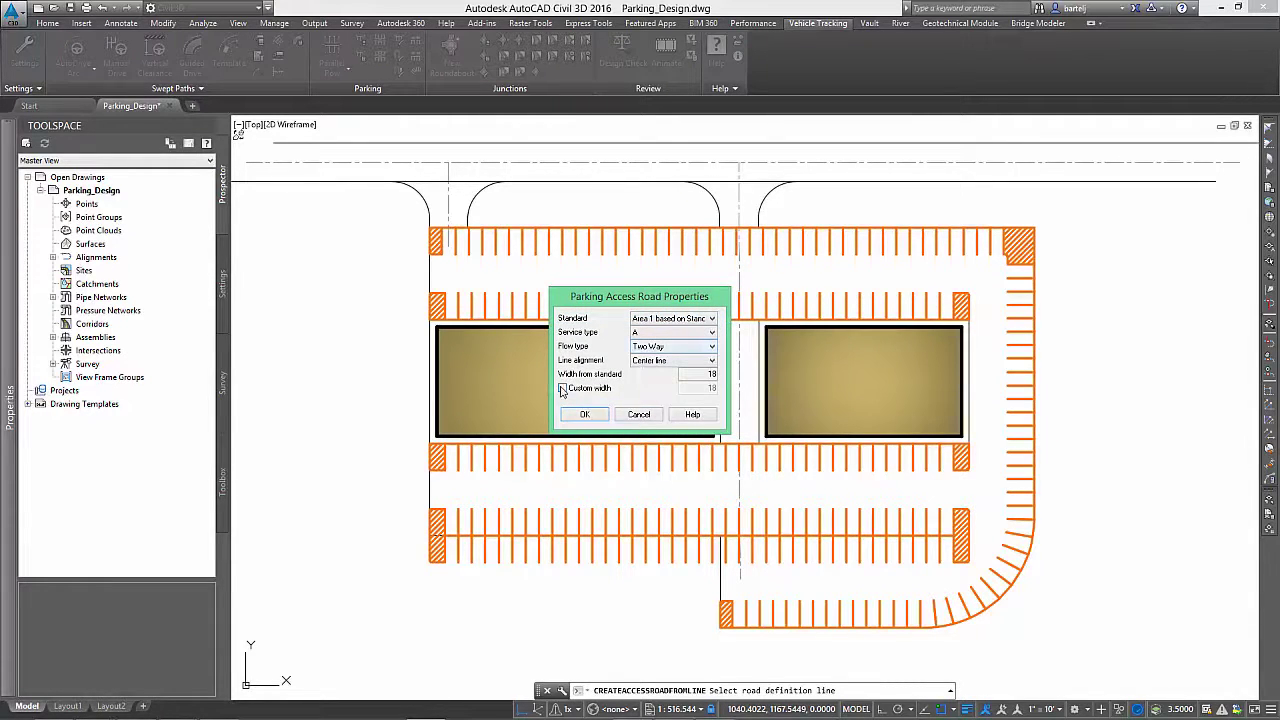
left_click(562, 389)
left_click(590, 416)
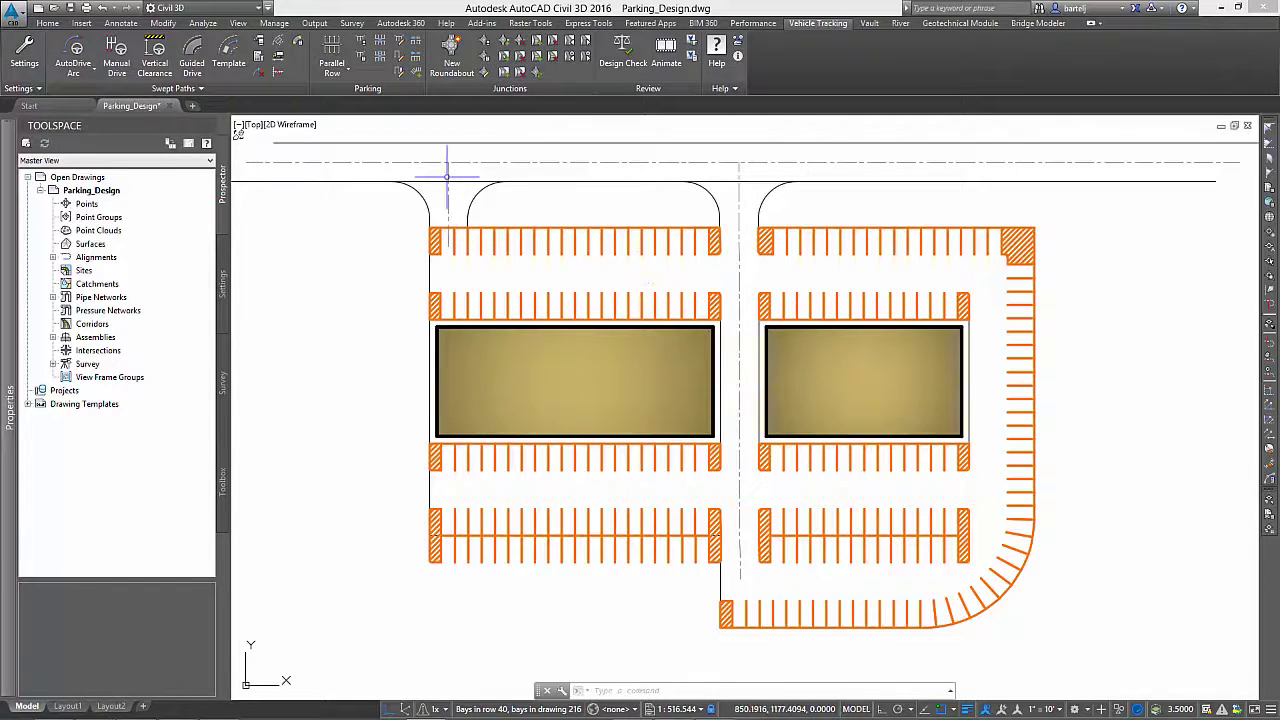
- Create a second custom-width access road at the top-left entrance from the main road
left_click(380, 42)
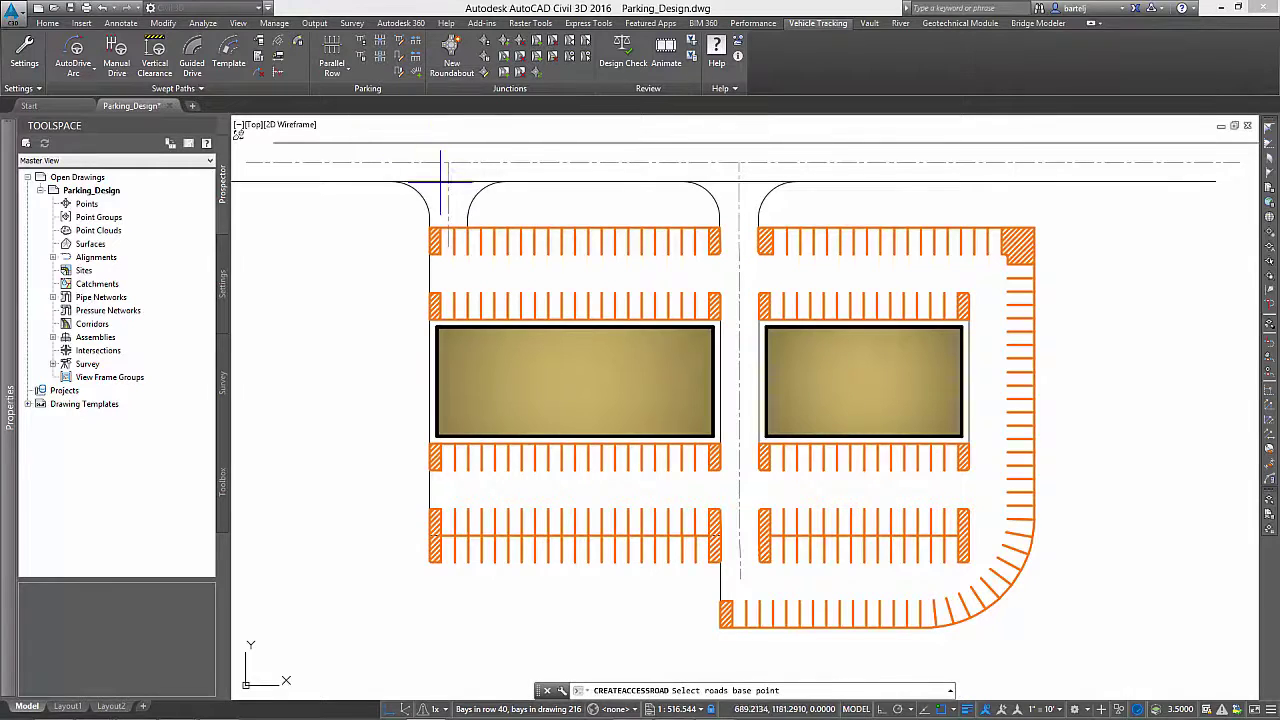
left_click(521, 338)
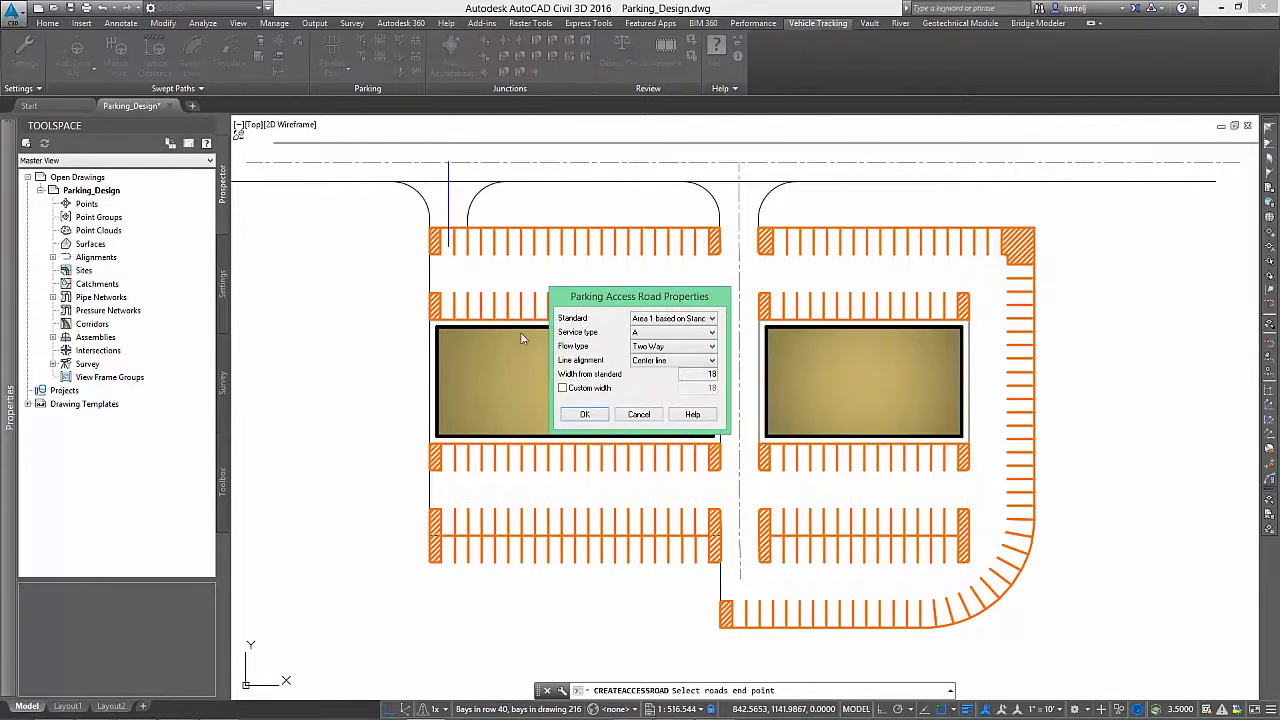
left_click(562, 388)
left_click(585, 414)
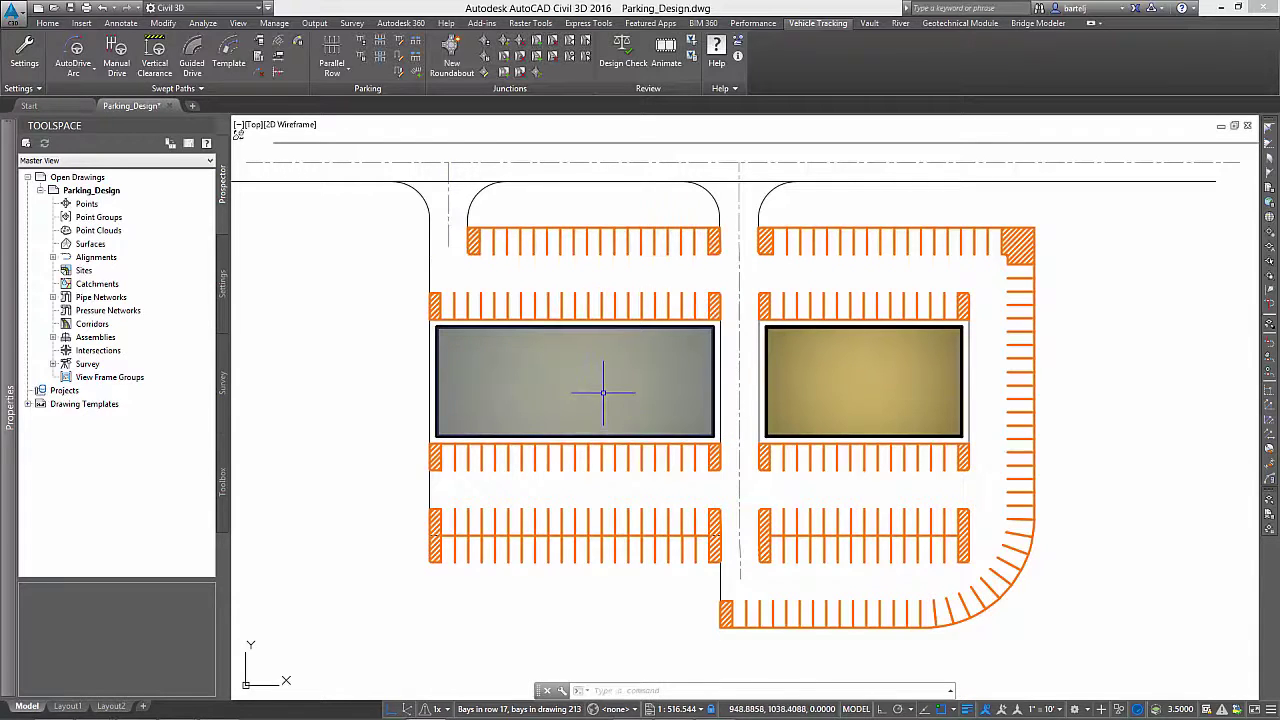
- Edit the lower-left parking row so its bays are on the right side only
right_click(605, 396)
left_click(663, 428)
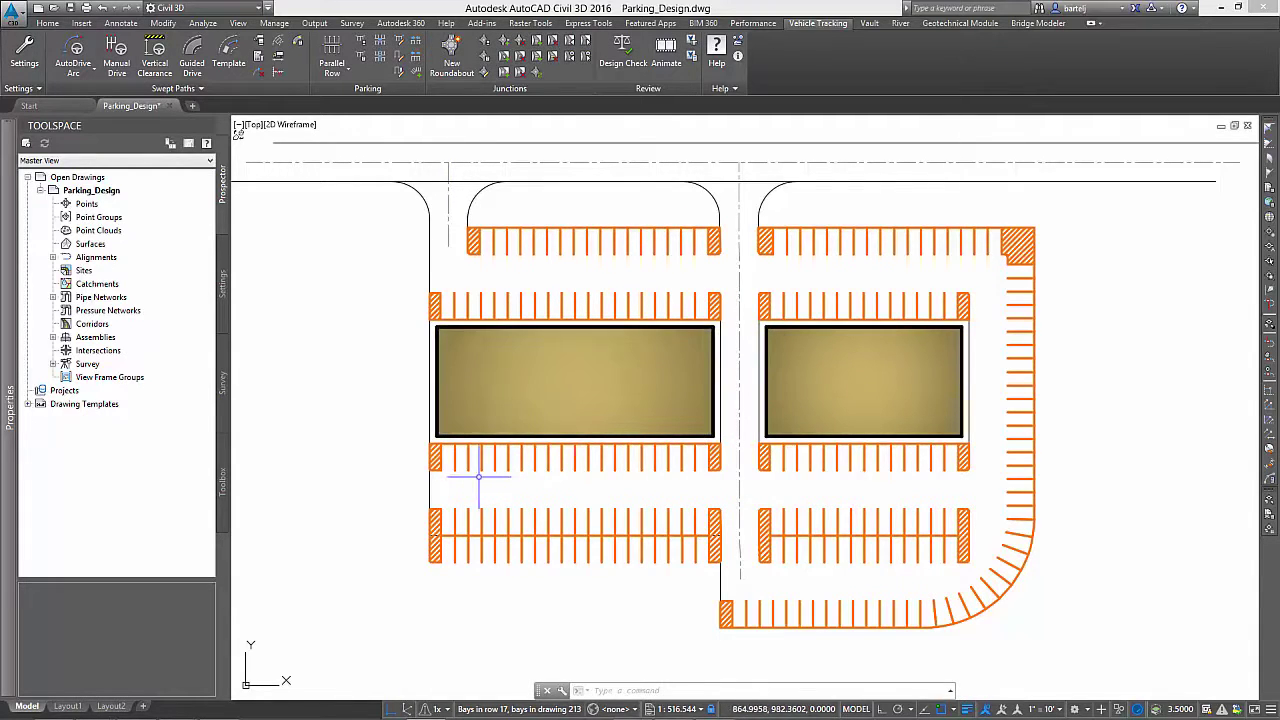
left_click(498, 530)
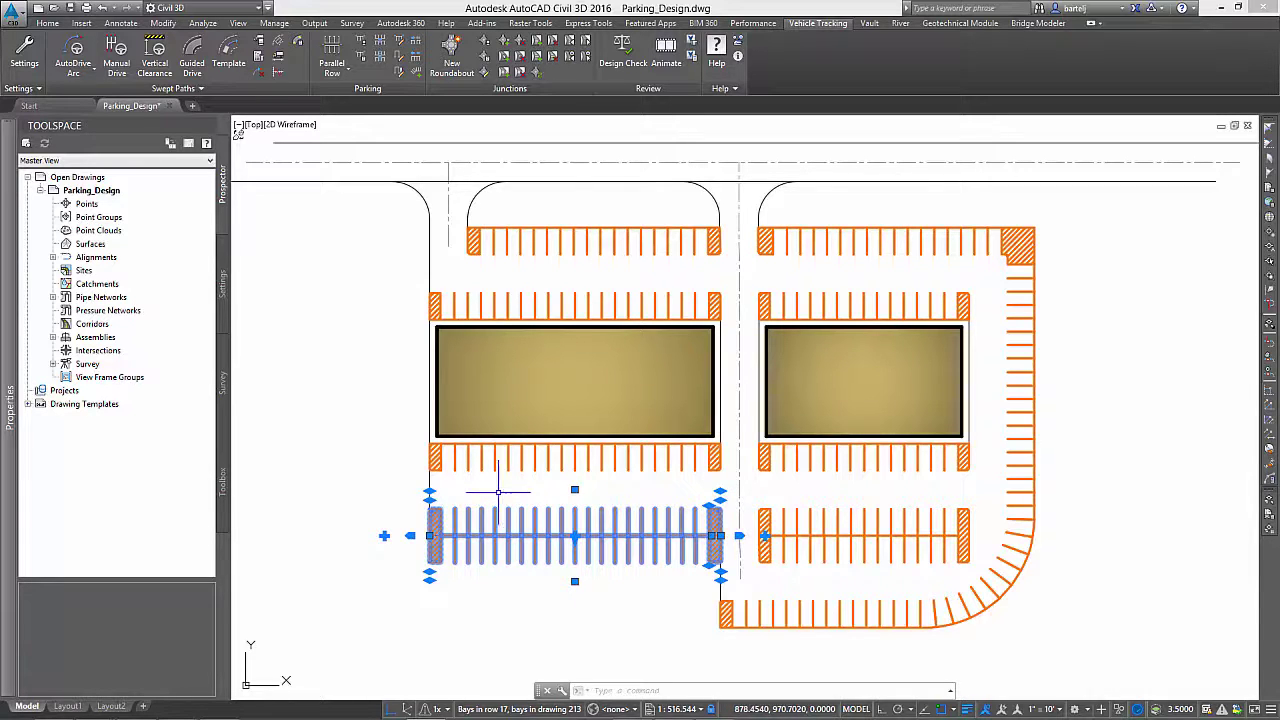
left_click(400, 42)
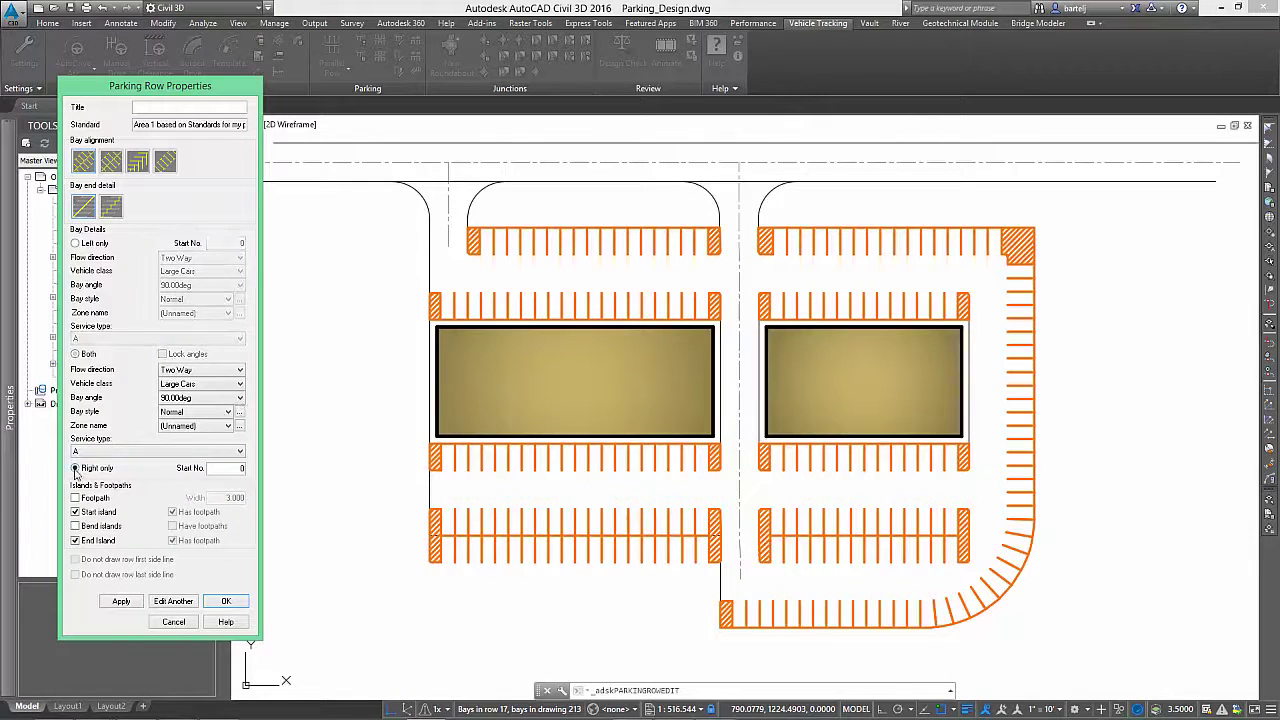
left_click(120, 601)
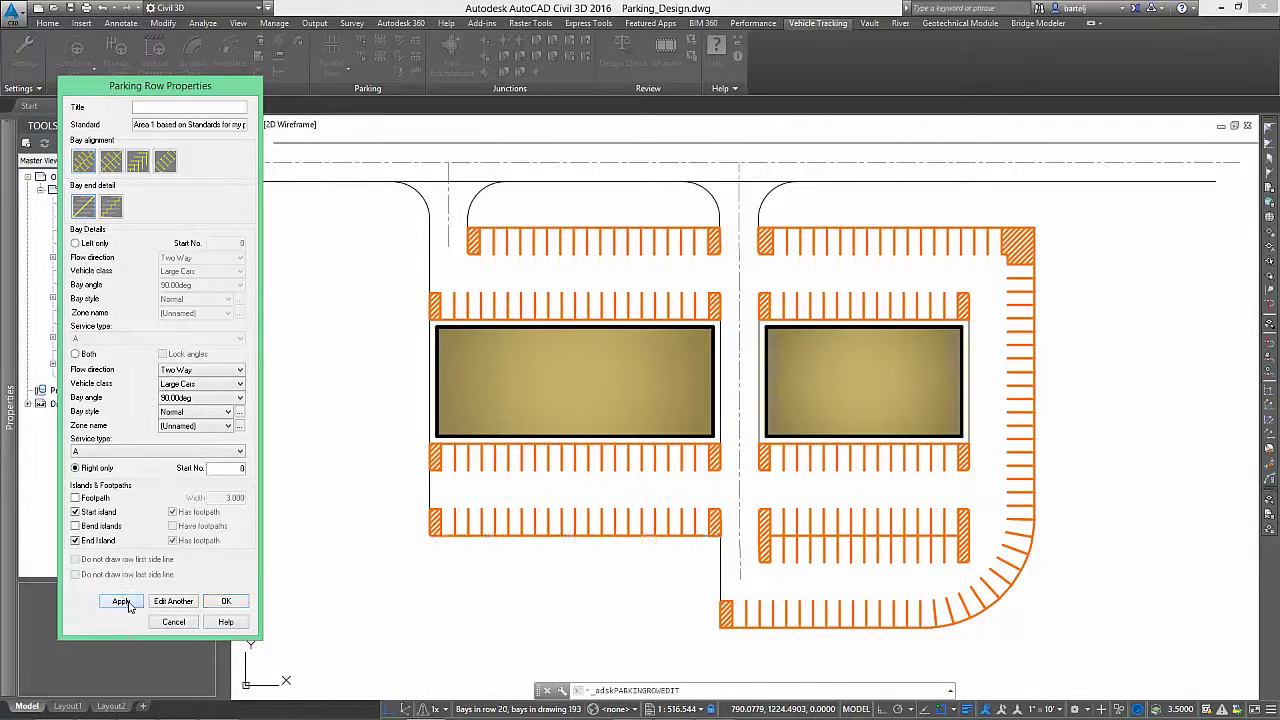
left_click(226, 603)
key("Escape")
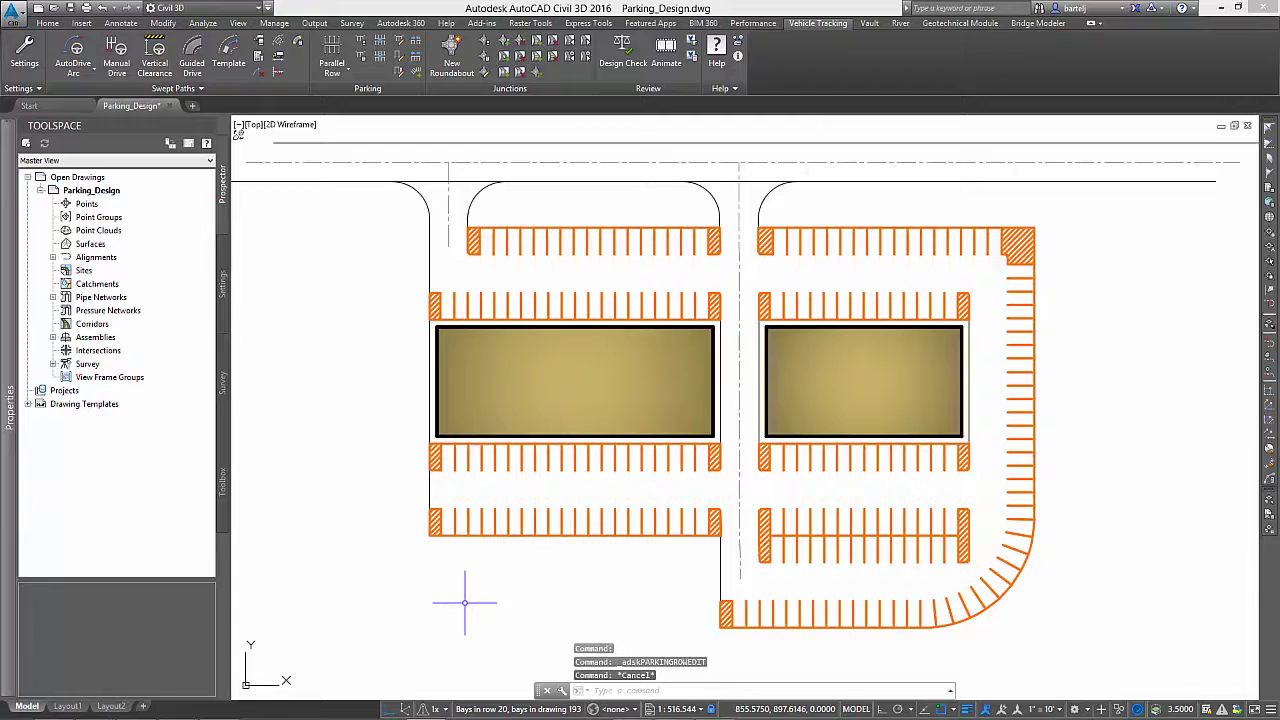
- Thaw the BayConstruction layer and zoom to the hatched end island
left_click(50, 23)
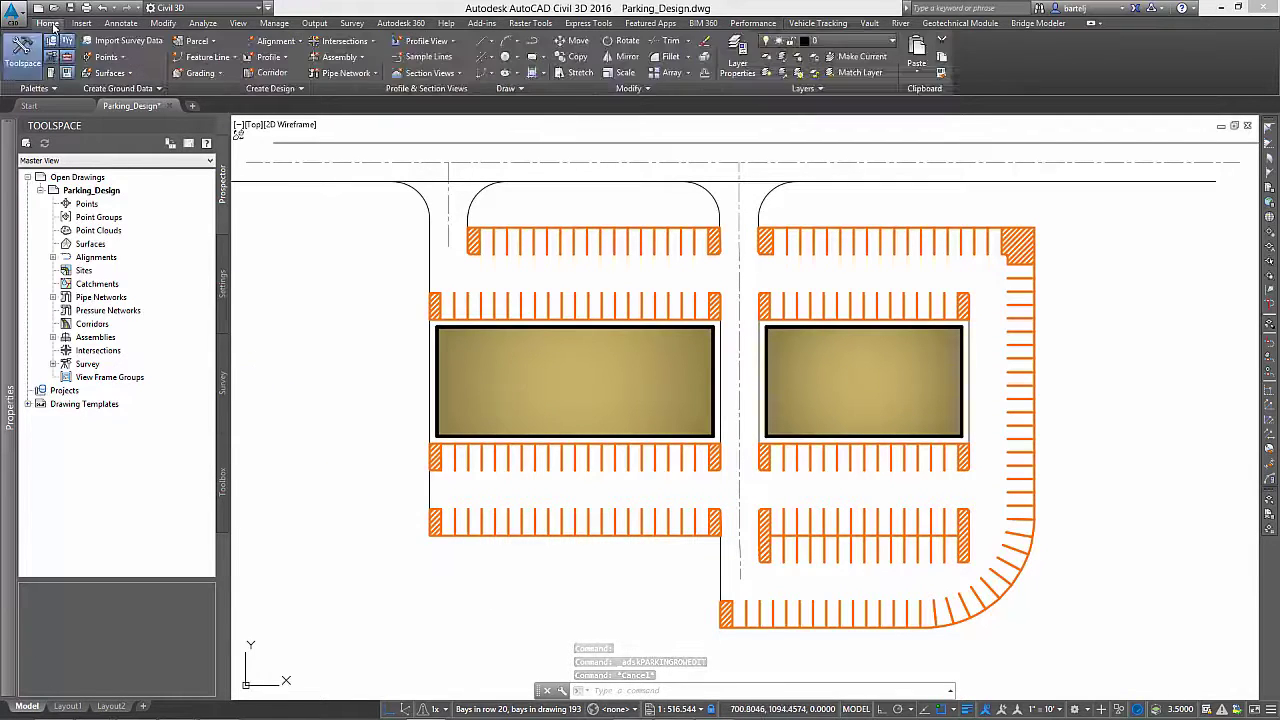
left_click(893, 43)
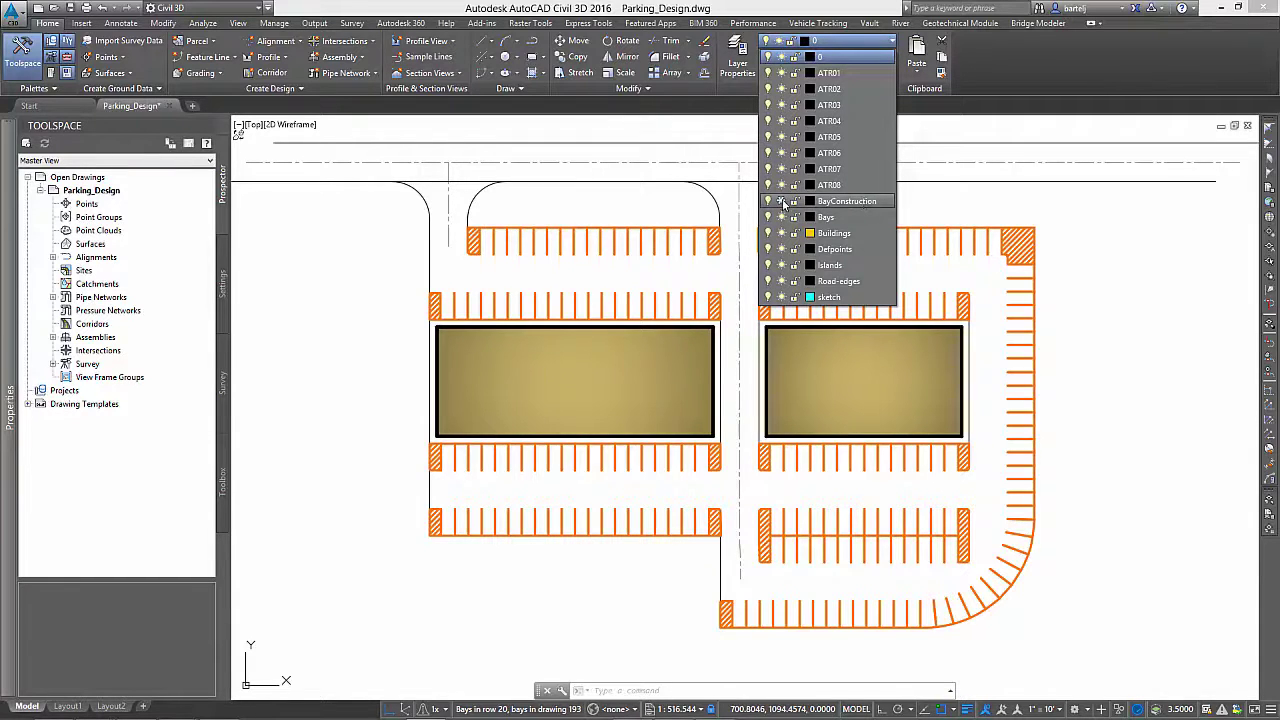
left_click(782, 202)
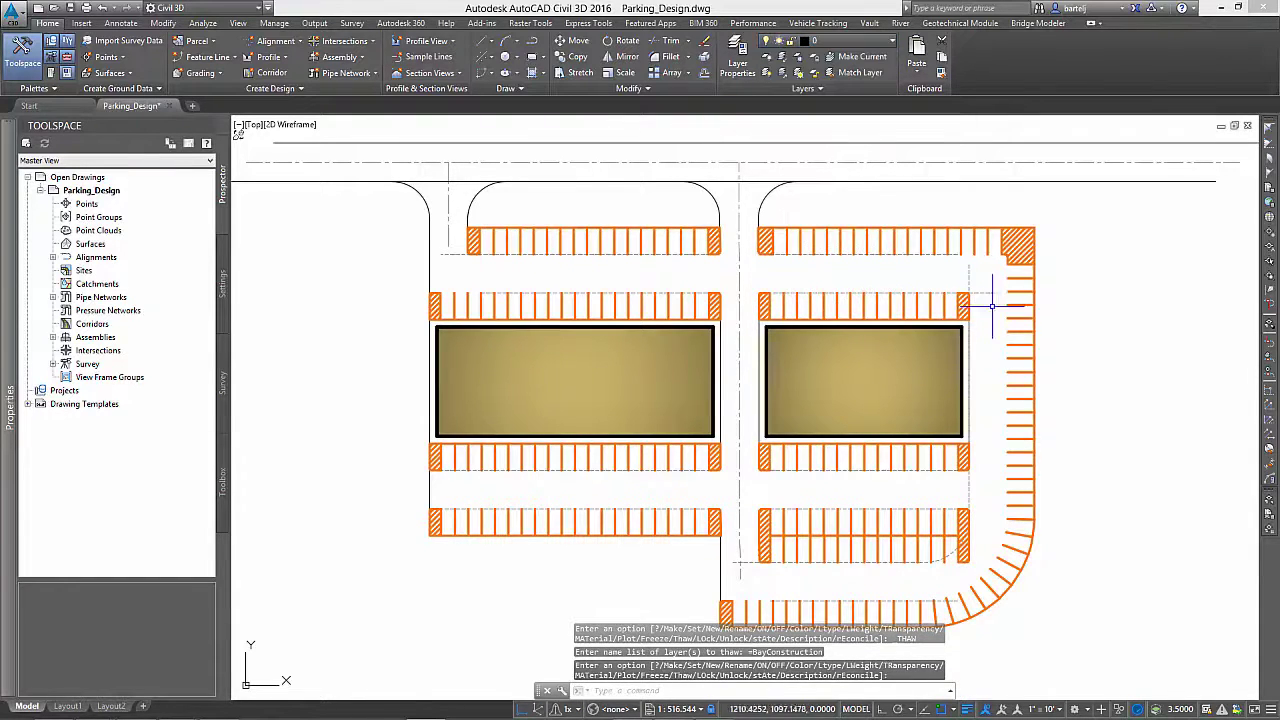
scroll(981, 551, "up", 6)
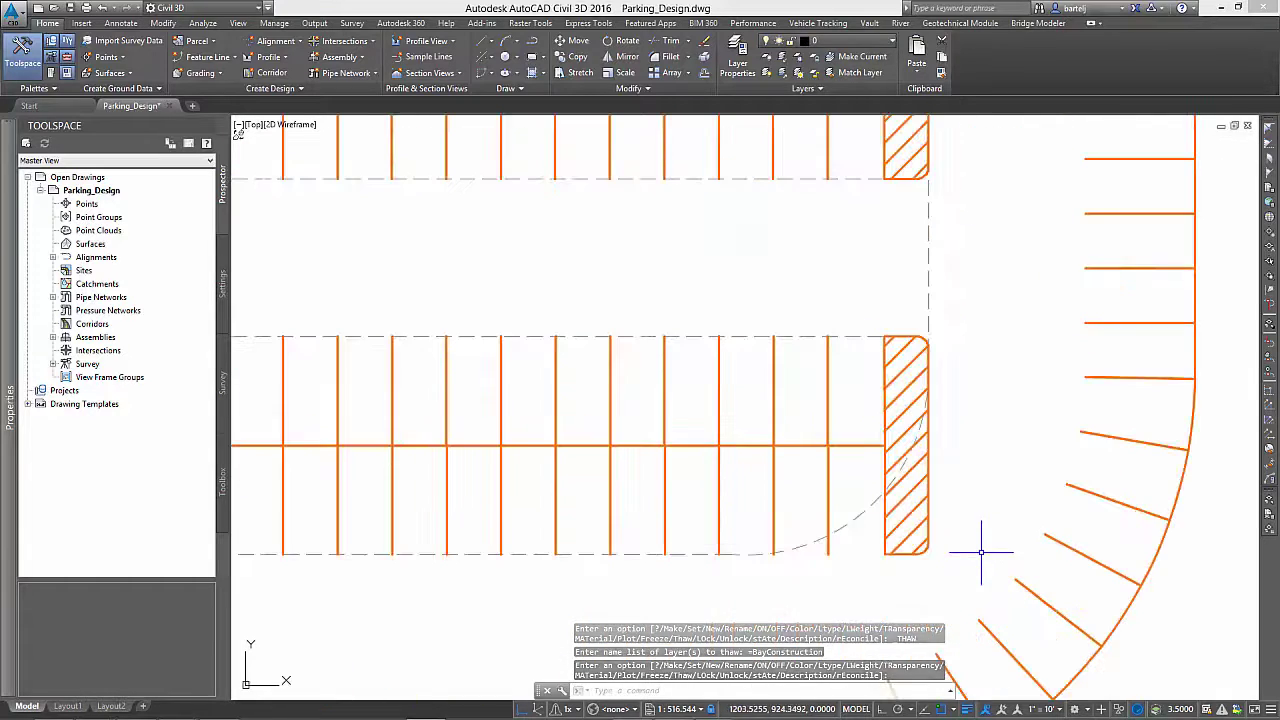
mouse_move(981, 551)
middle_mouse_down()
mouse_move(900, 403)
mouse_move(863, 377)
middle_mouse_up()
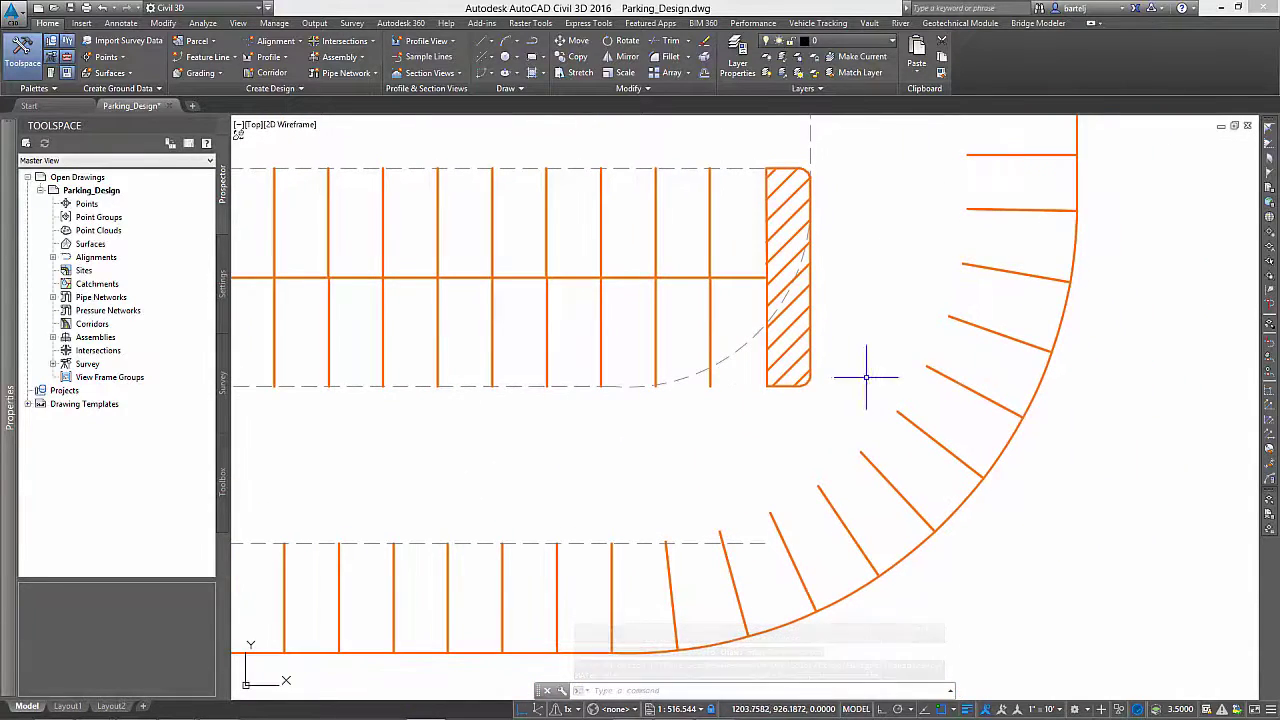
- With Osnap off, drag the row's end grips so its end follows the curved bay row
left_click(810, 296)
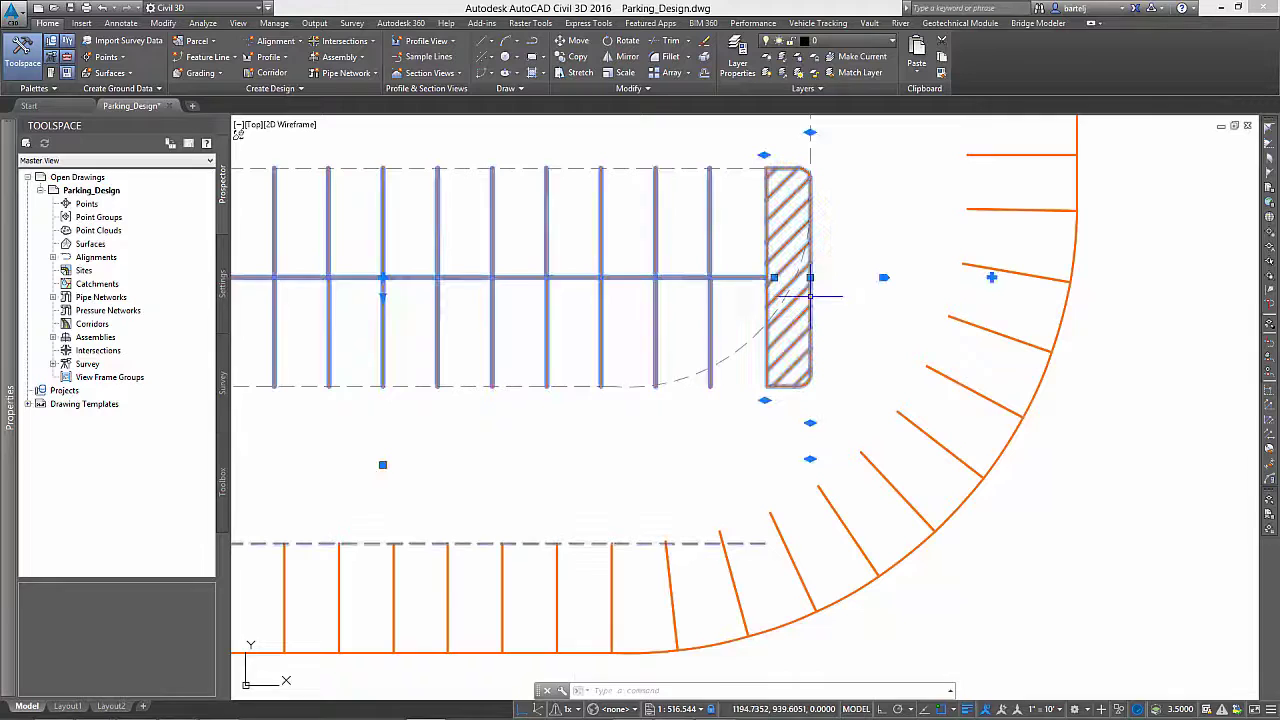
key("F3")
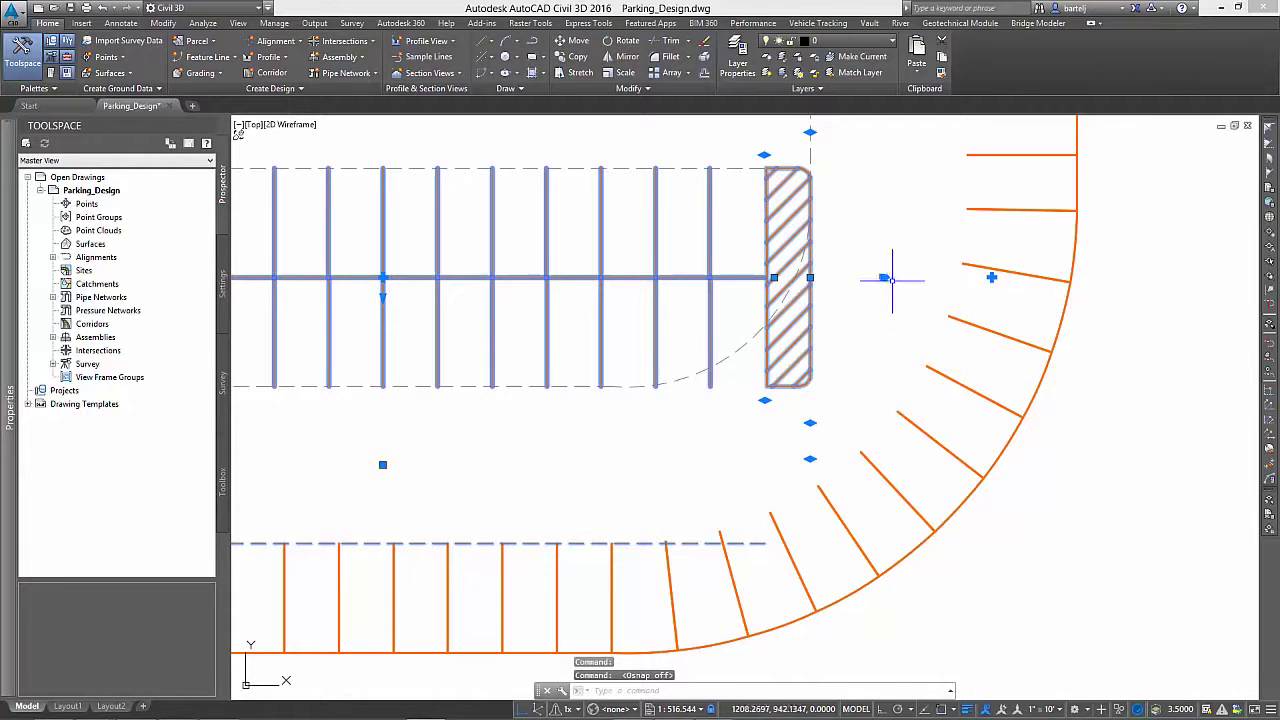
left_click(885, 278)
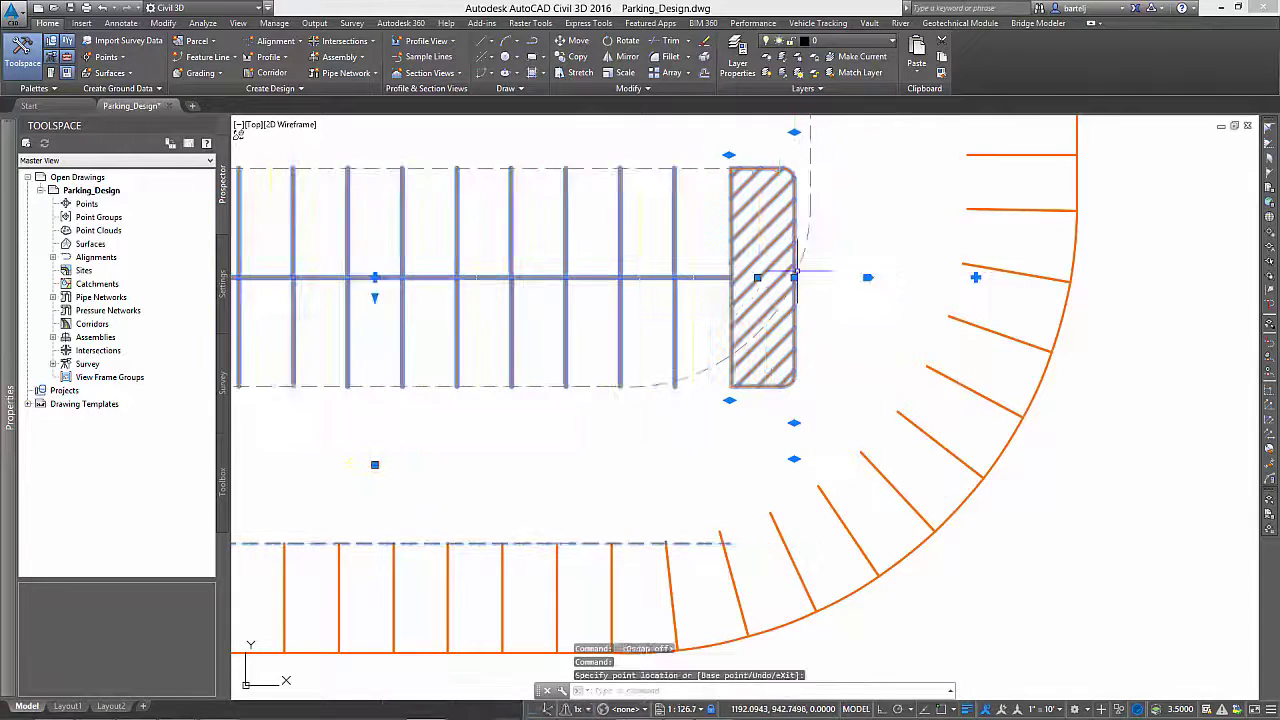
left_click(806, 130)
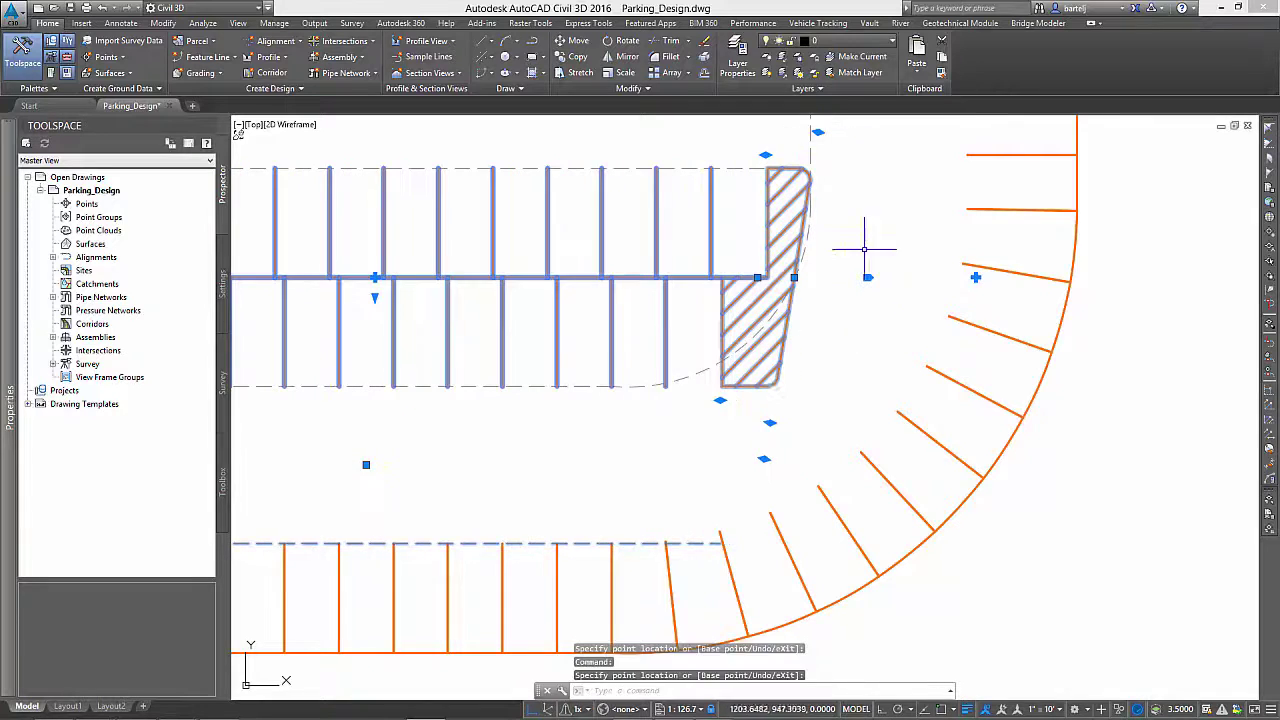
left_click(764, 458)
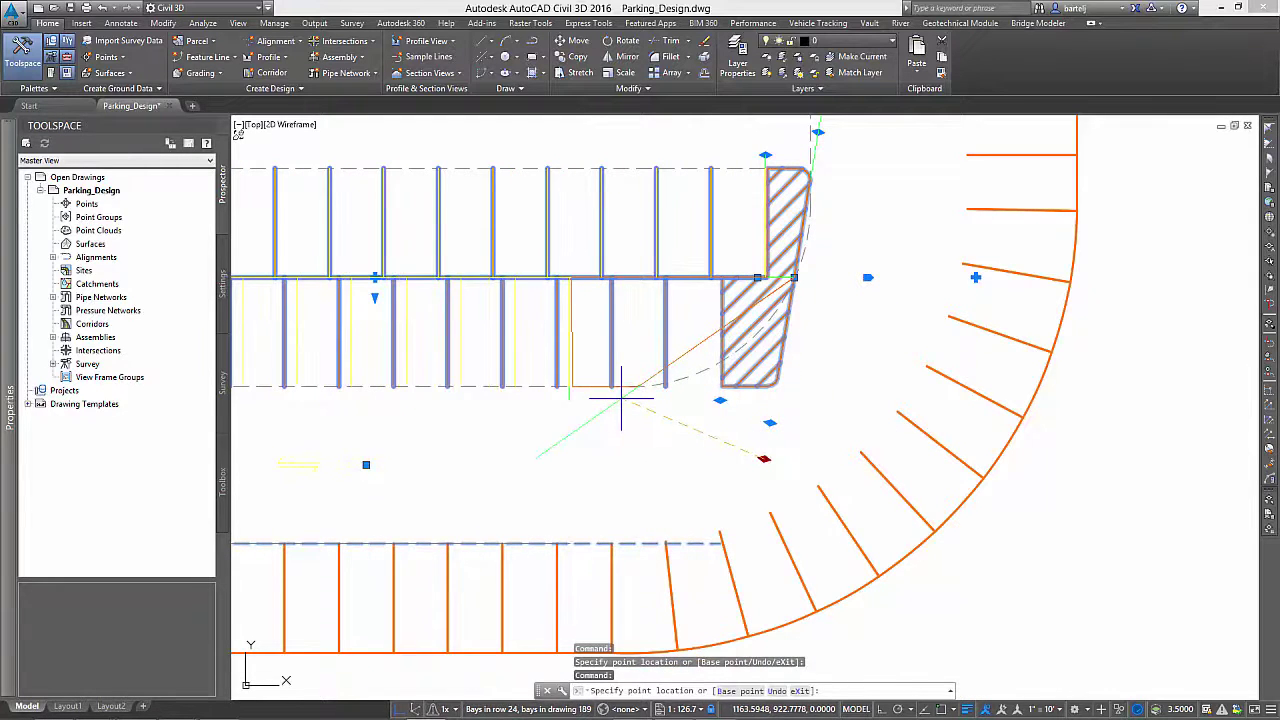
left_click(621, 397)
key("Escape")
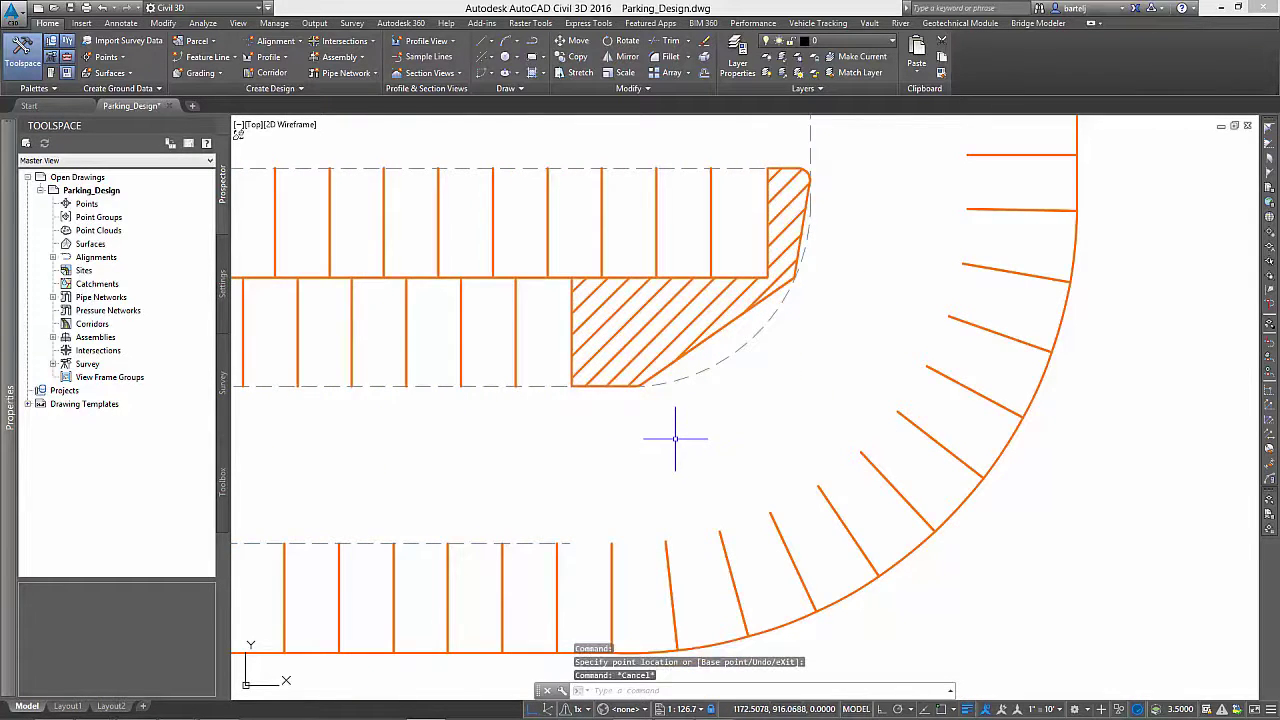
scroll(675, 438, "down", 5)
middle_click_drag(572, 354, 777, 466)
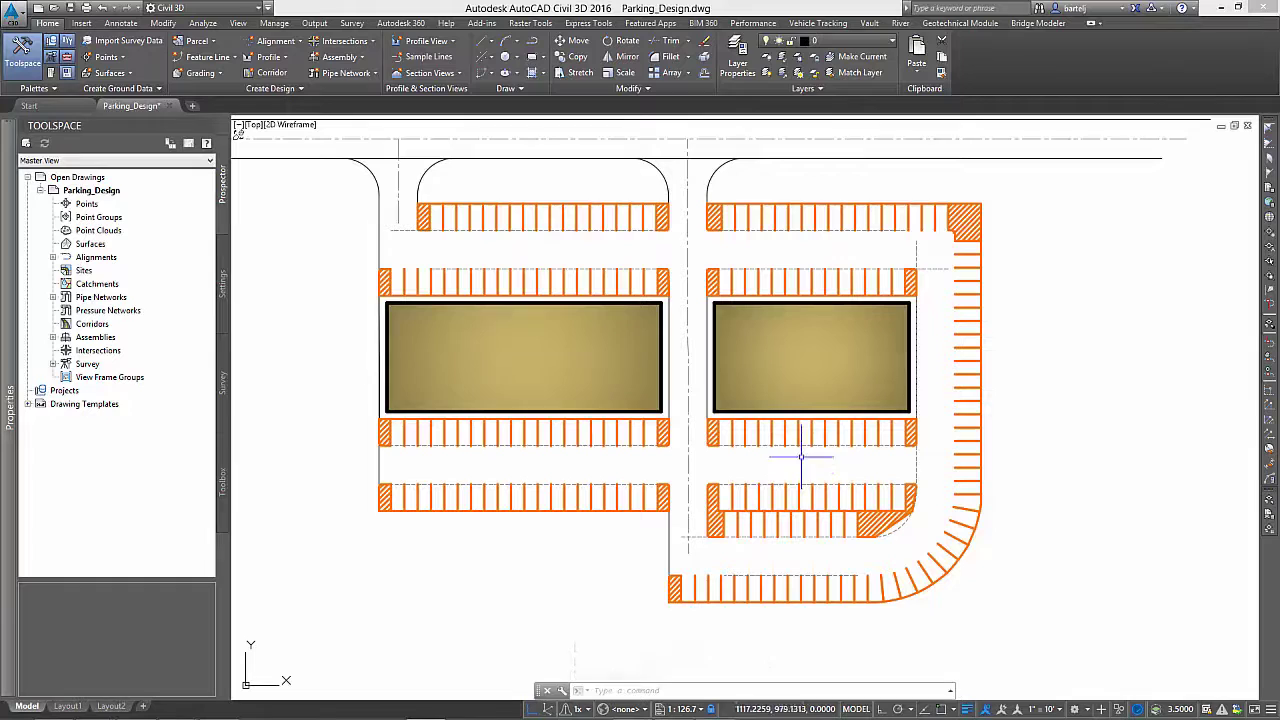
- Freeze the BayConstruction layer again
left_click(891, 41)
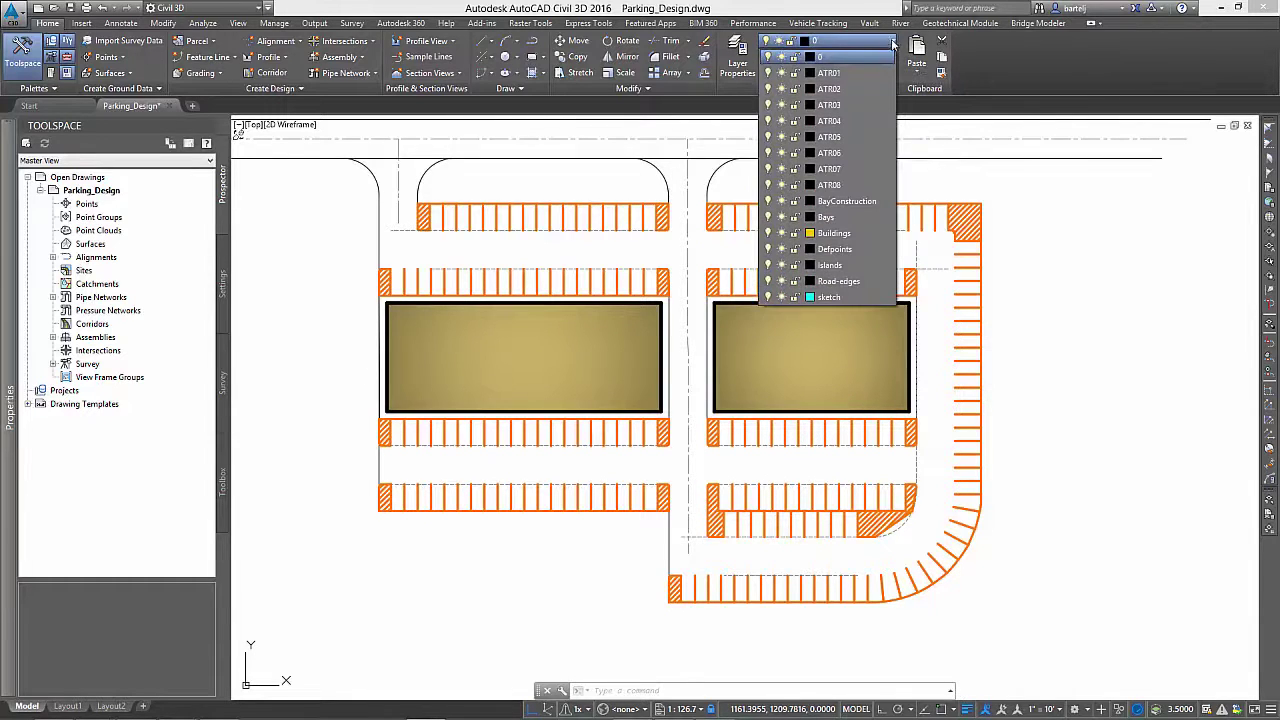
left_click(781, 201)
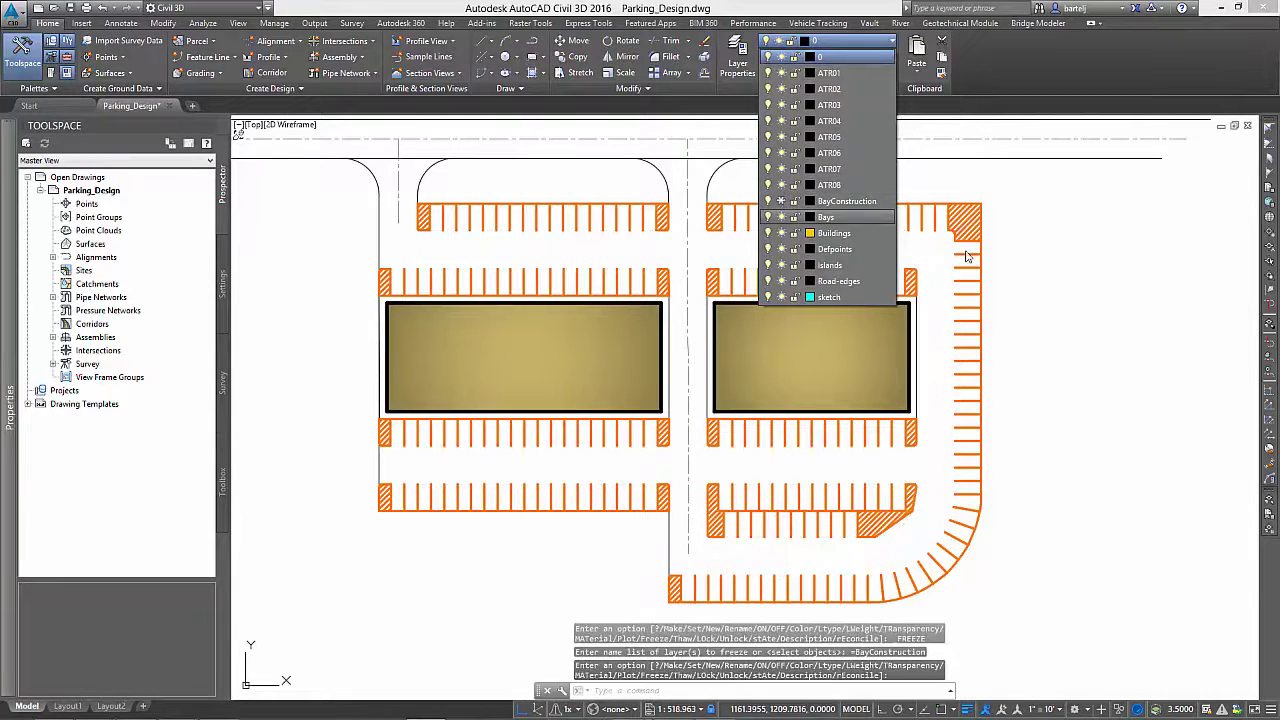
left_click(1035, 297)
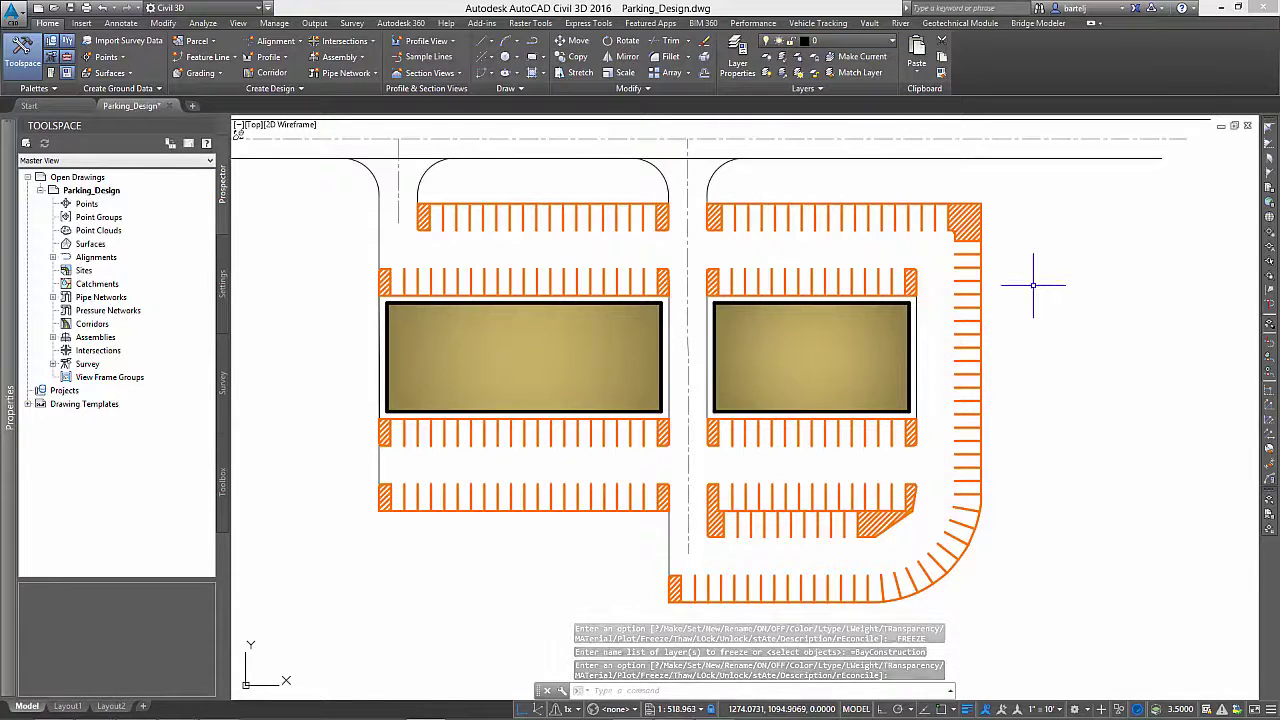
- Run the Parking Report, showing 189 stalls, and close it
left_click(818, 24)
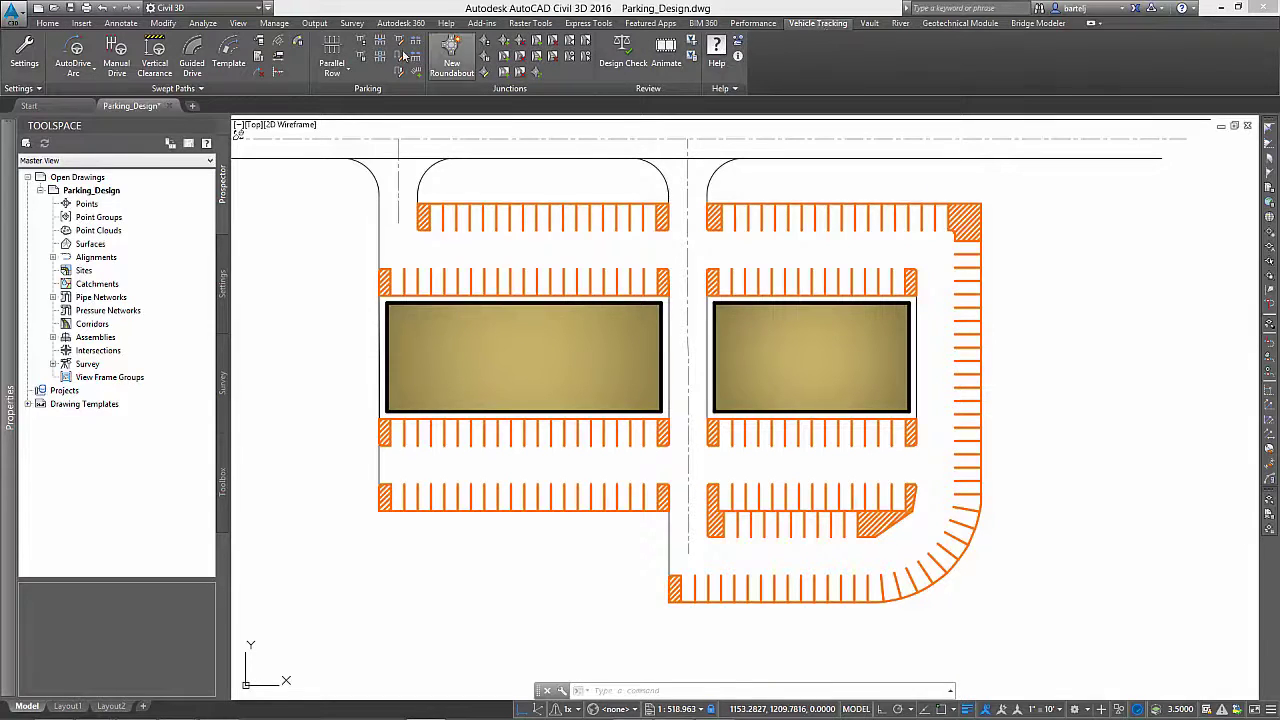
left_click(360, 62)
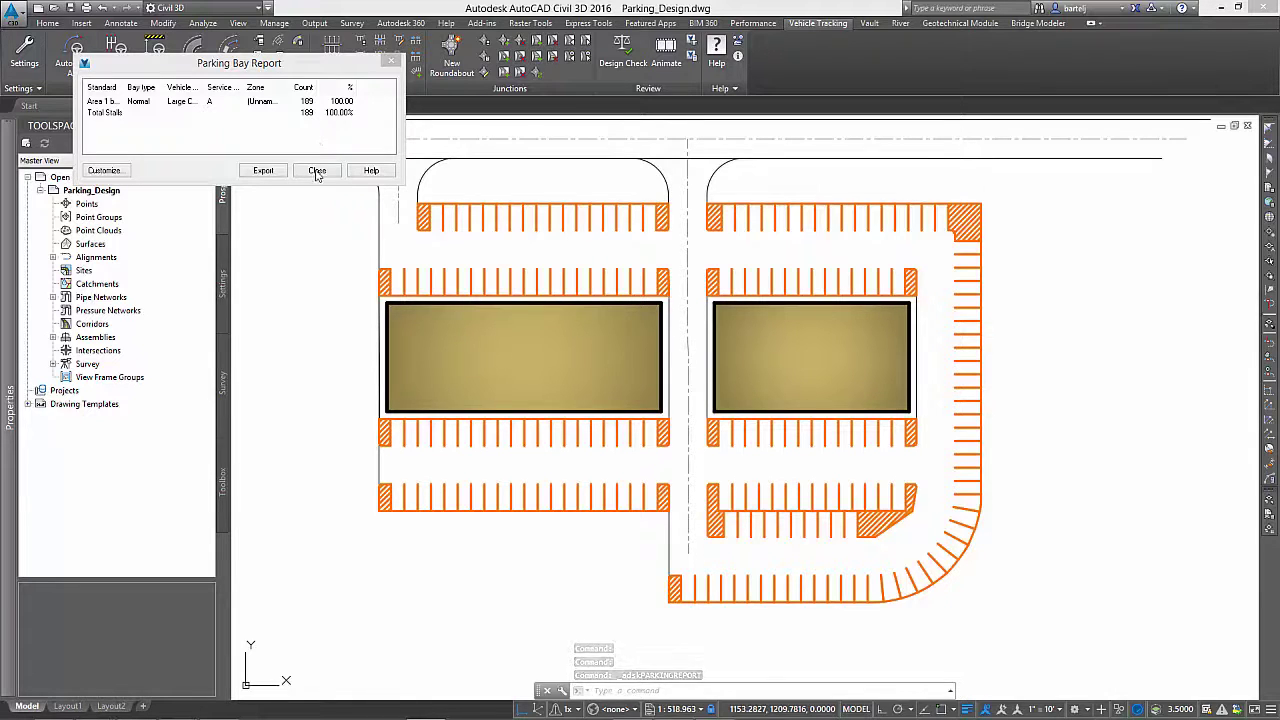
left_click(317, 171)
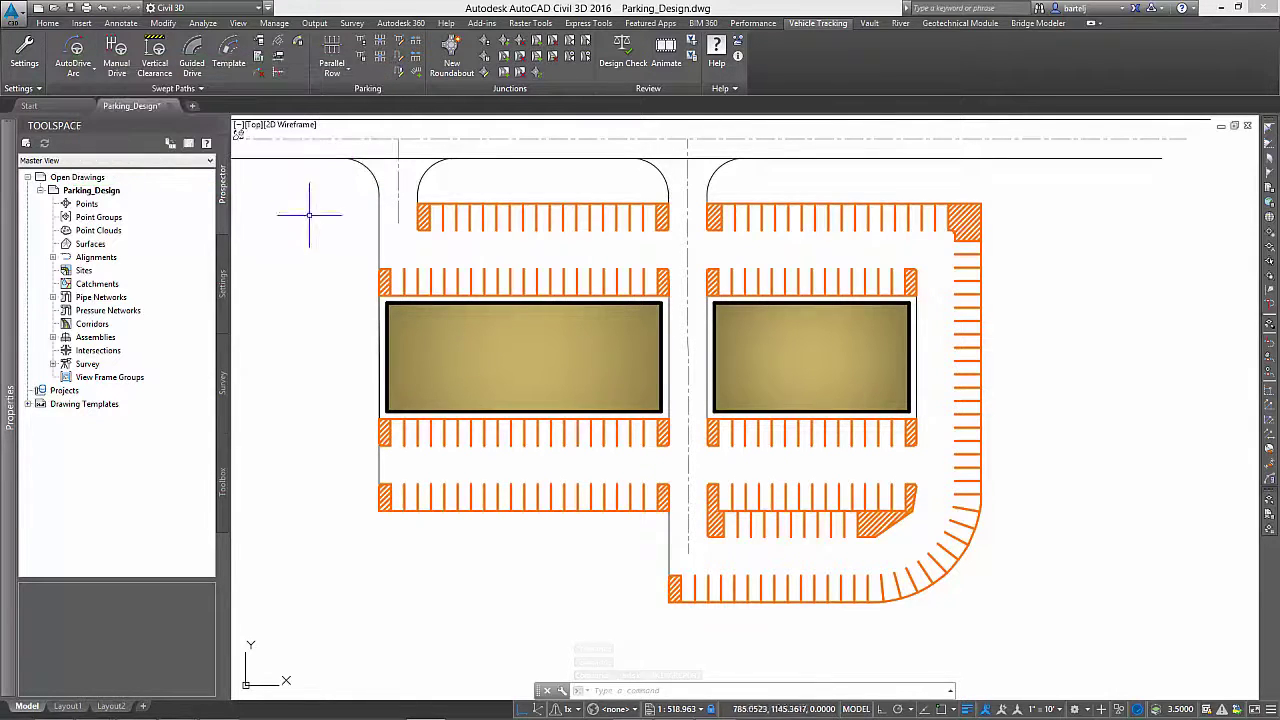
- Change one bay above the right-hand block to bay type Disabled
left_click(399, 58)
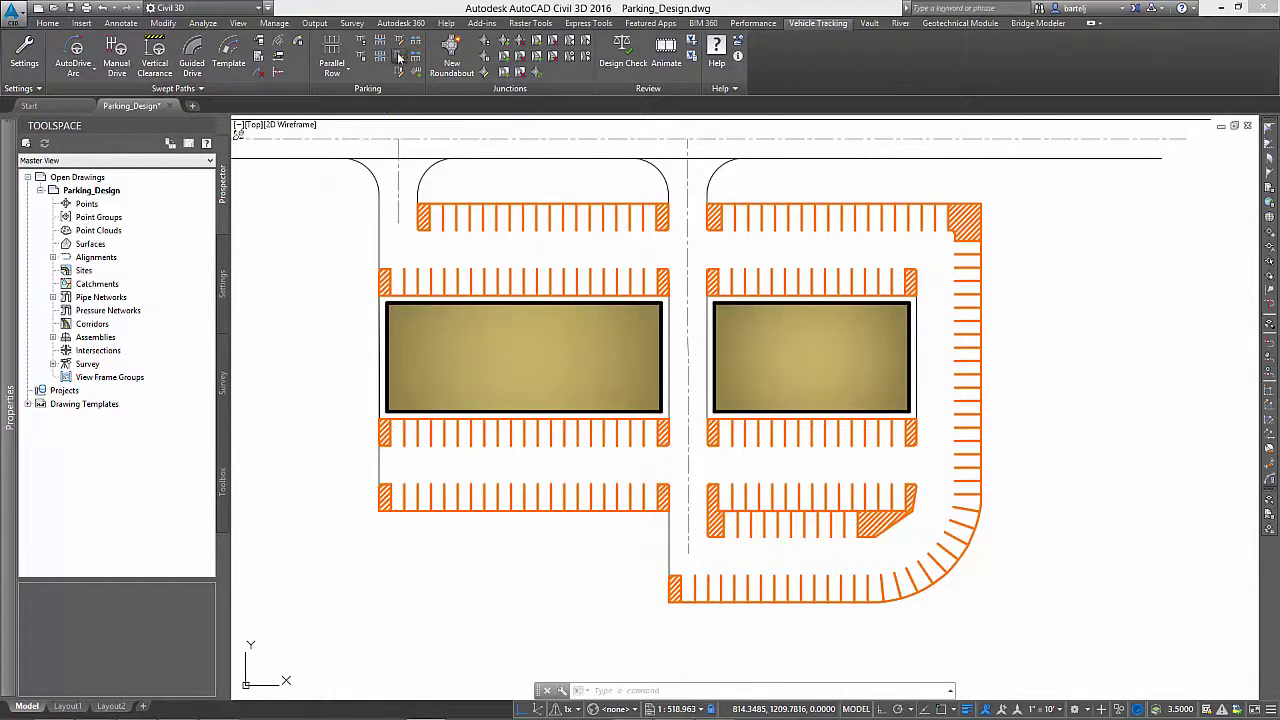
left_click(805, 272)
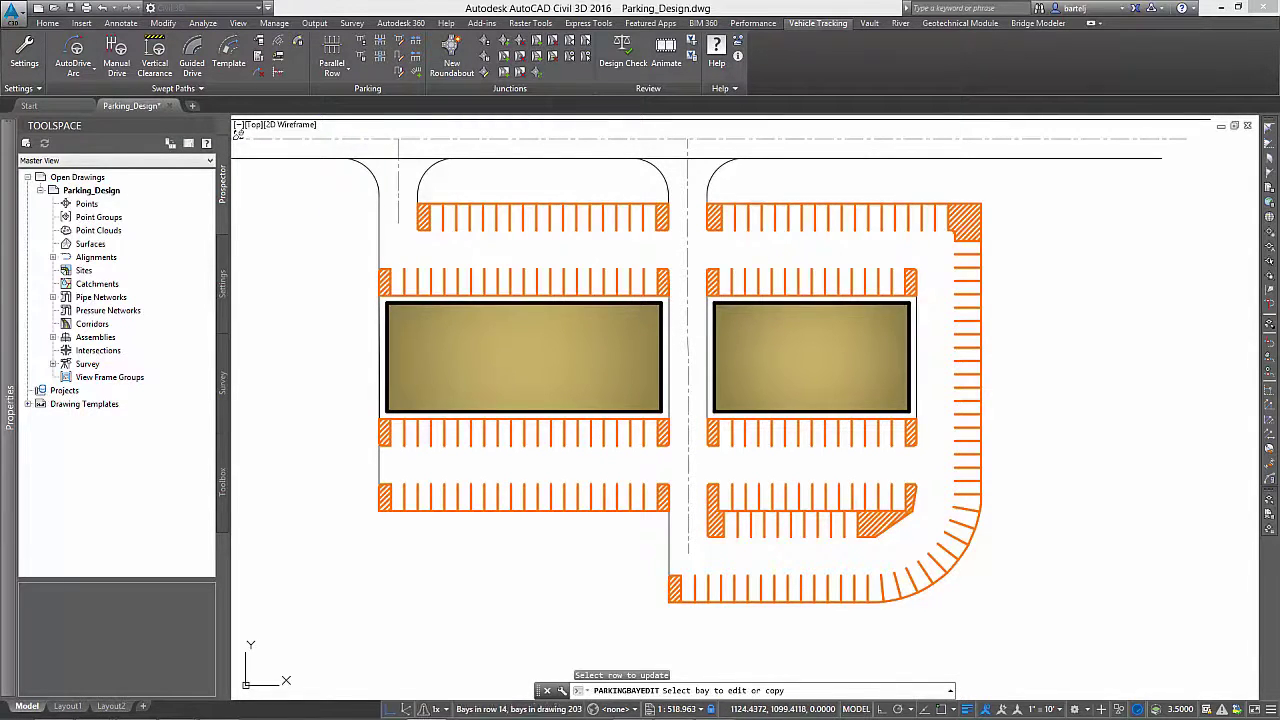
left_click(814, 280)
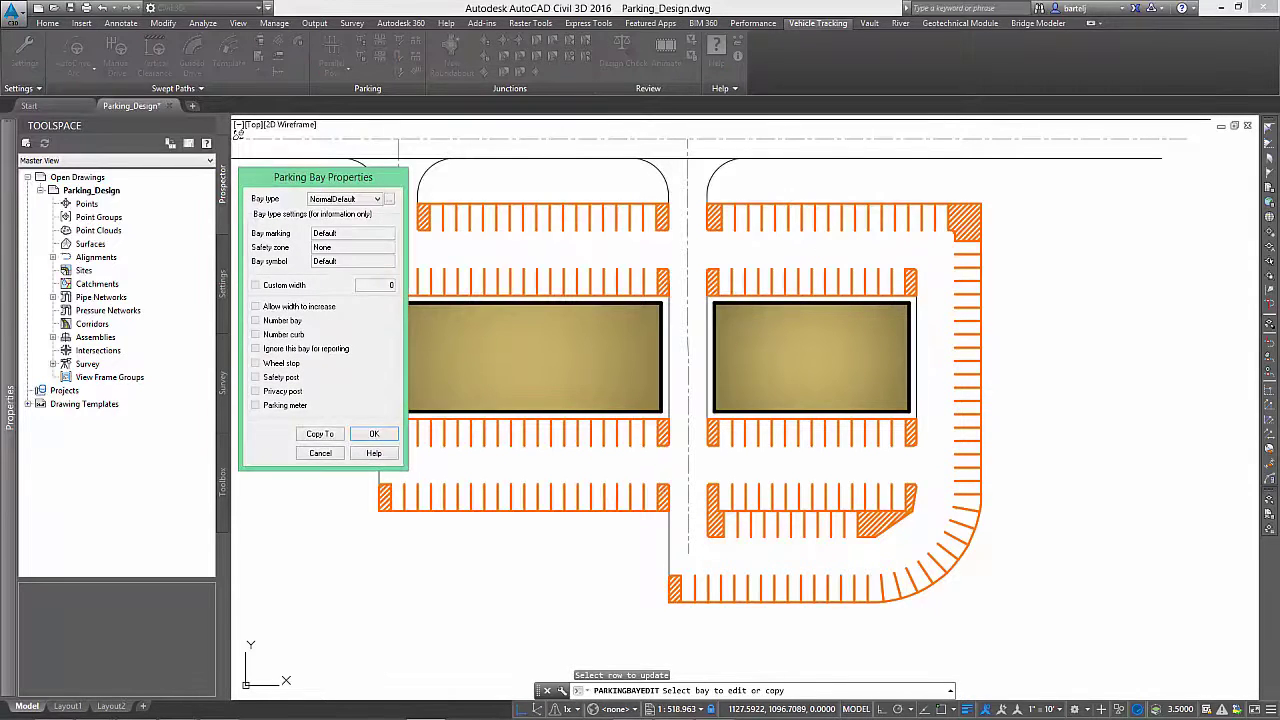
left_click(379, 200)
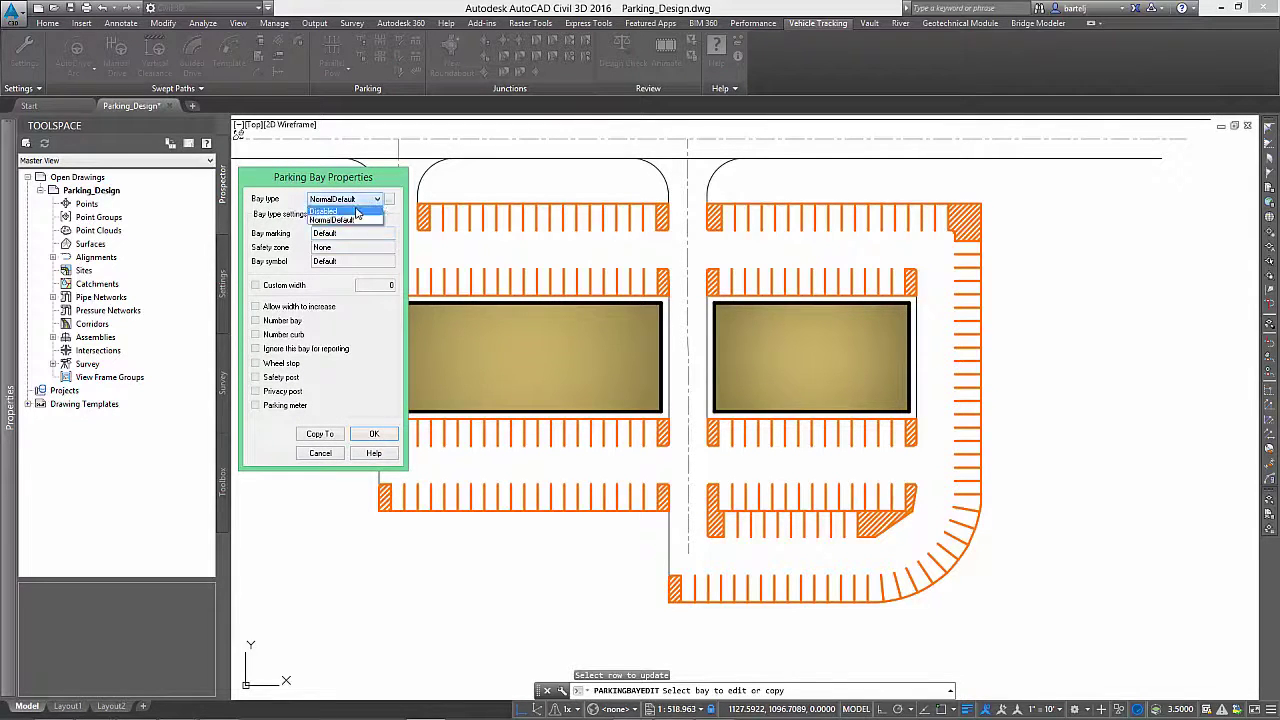
left_click(350, 220)
left_click(373, 436)
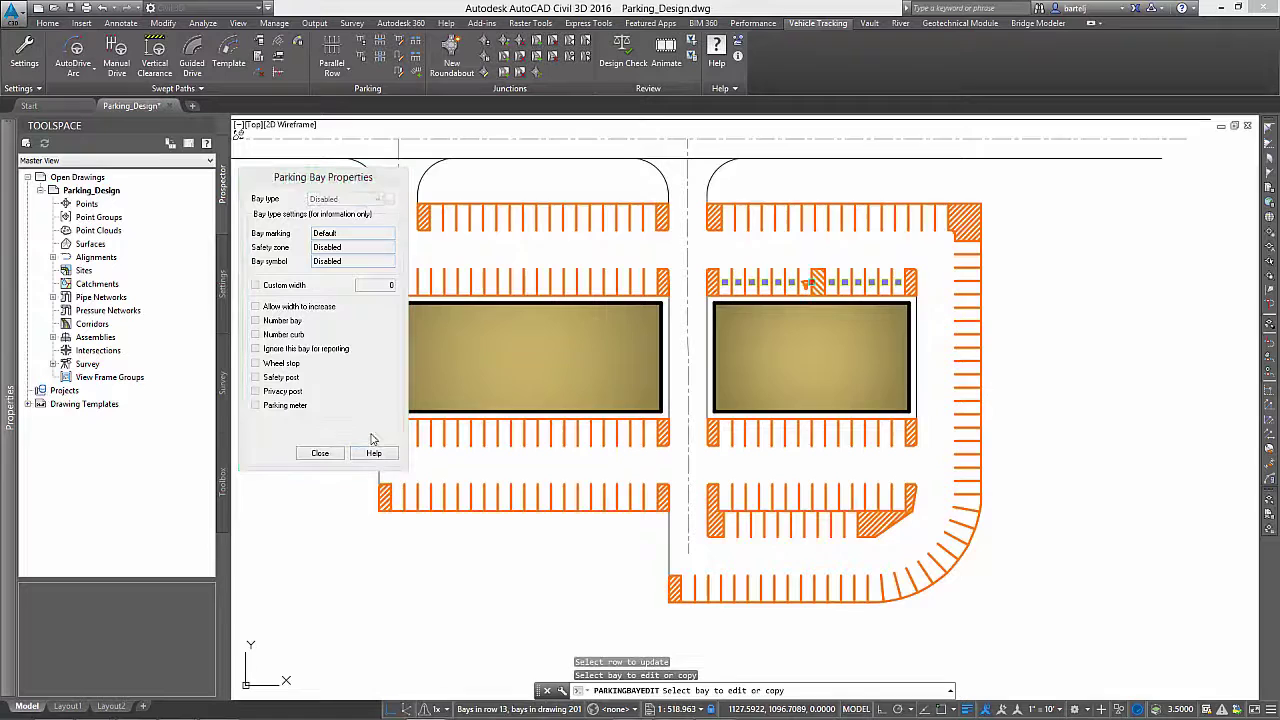
- Copy the Disabled type to two more bays and rerun the report: 186 stalls, 3 disabled
scroll(800, 300, "up", 4)
left_click(795, 310)
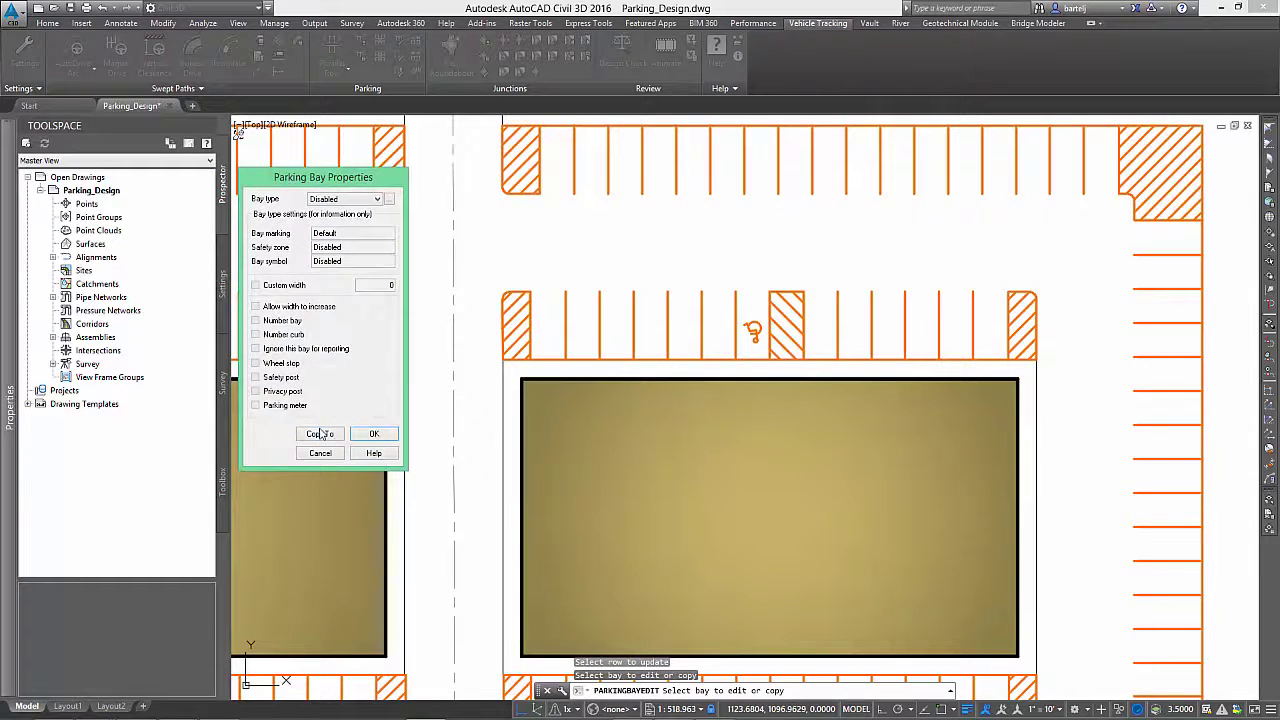
left_click(320, 433)
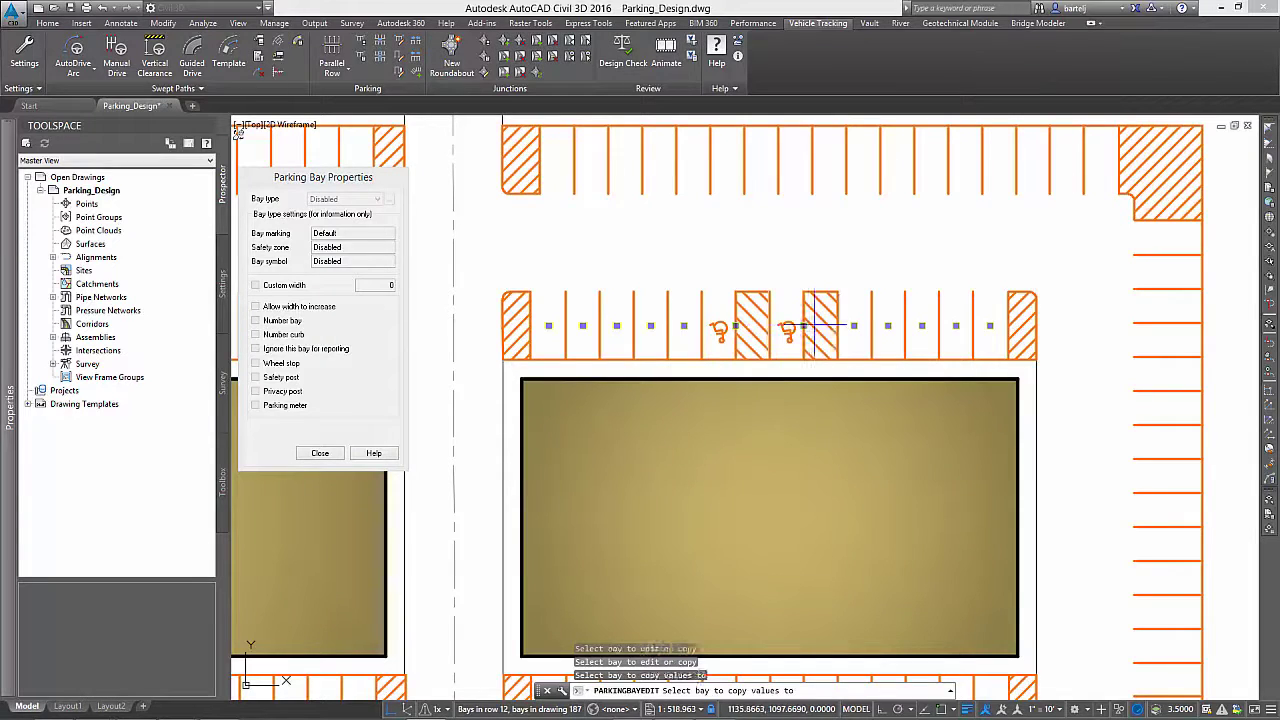
left_click(853, 325)
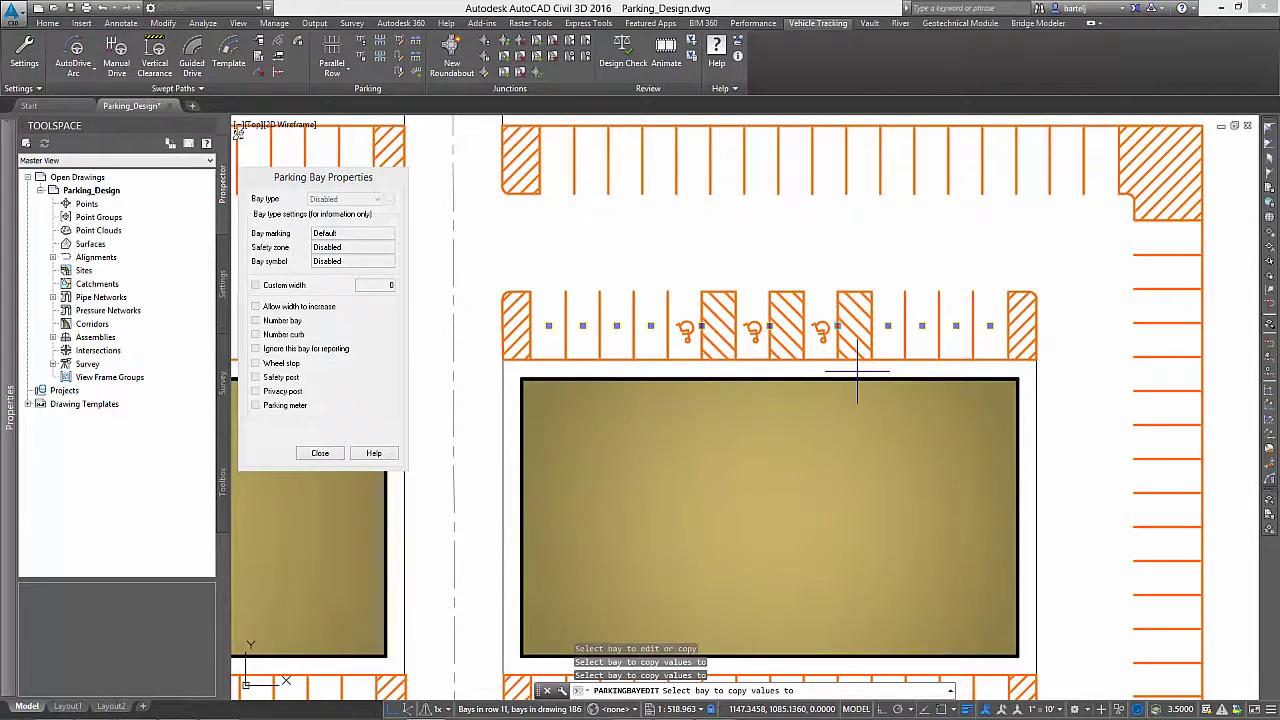
key("Escape")
scroll(856, 371, "down", 5)
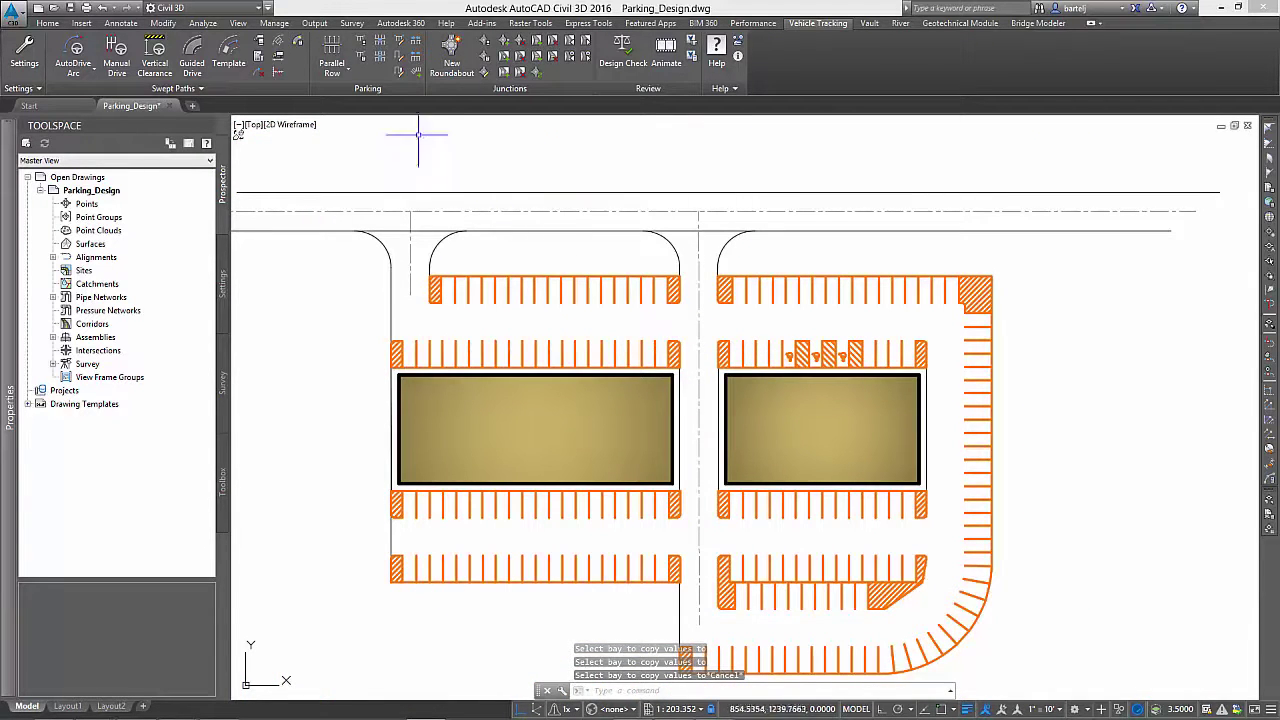
left_click(361, 58)
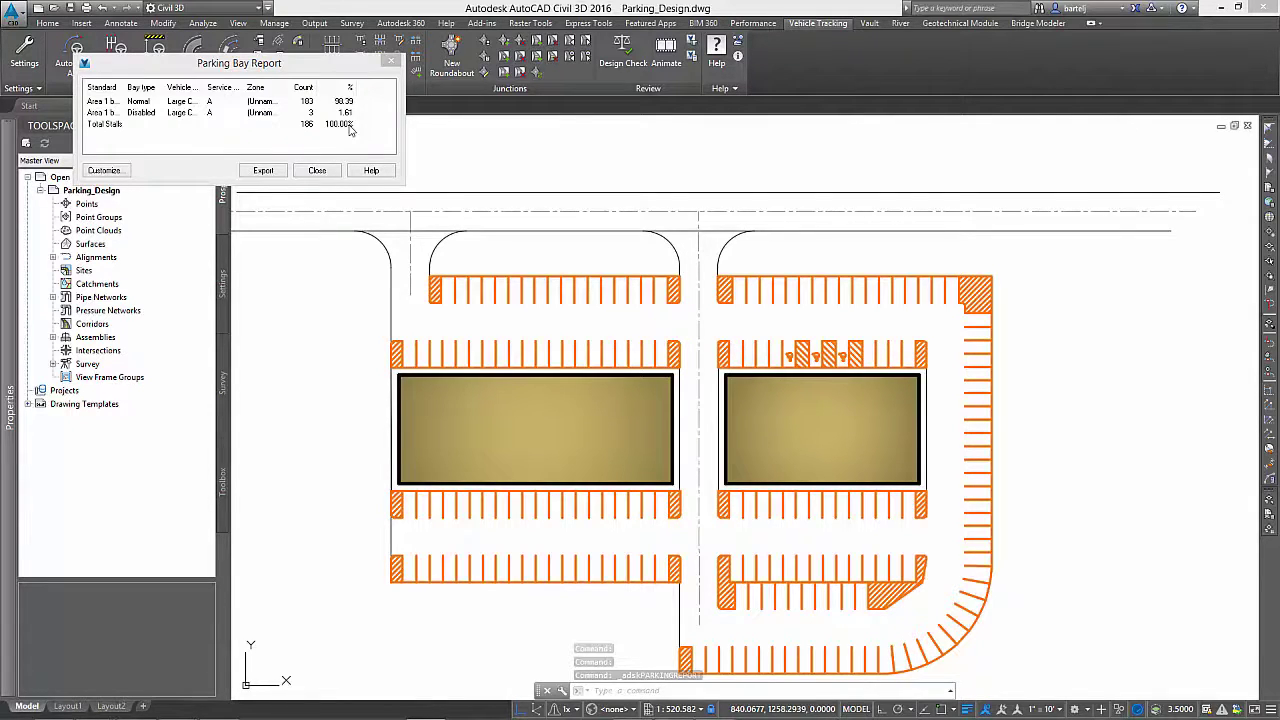
- Save the Parking Bay Report as the CSV file Parking Stall Report.csv, then close the report
left_click(263, 170)
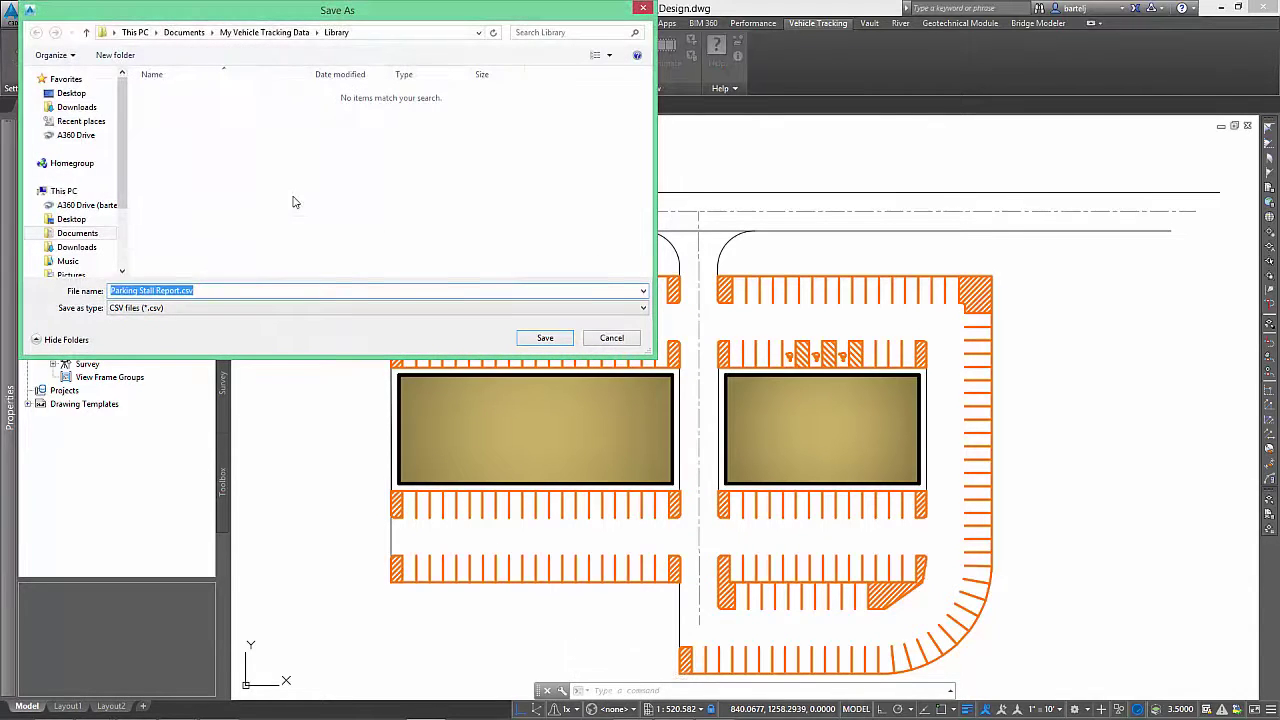
left_click(643, 309)
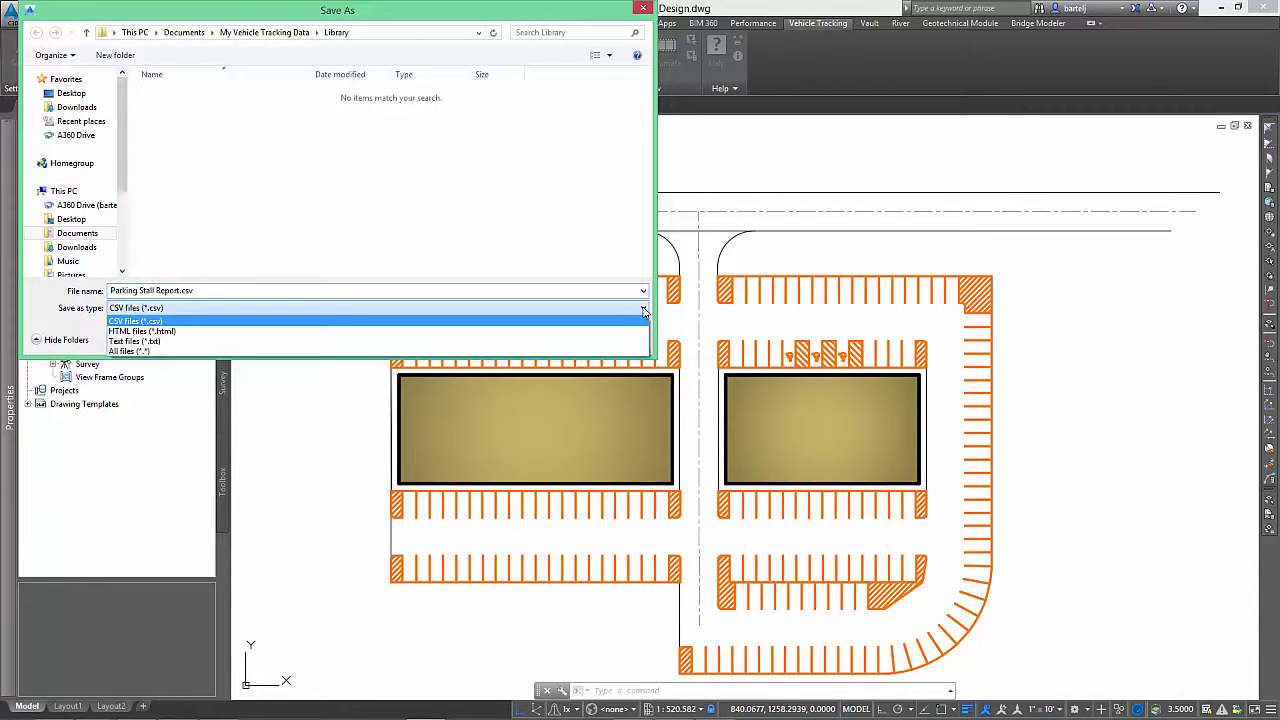
left_click(553, 309)
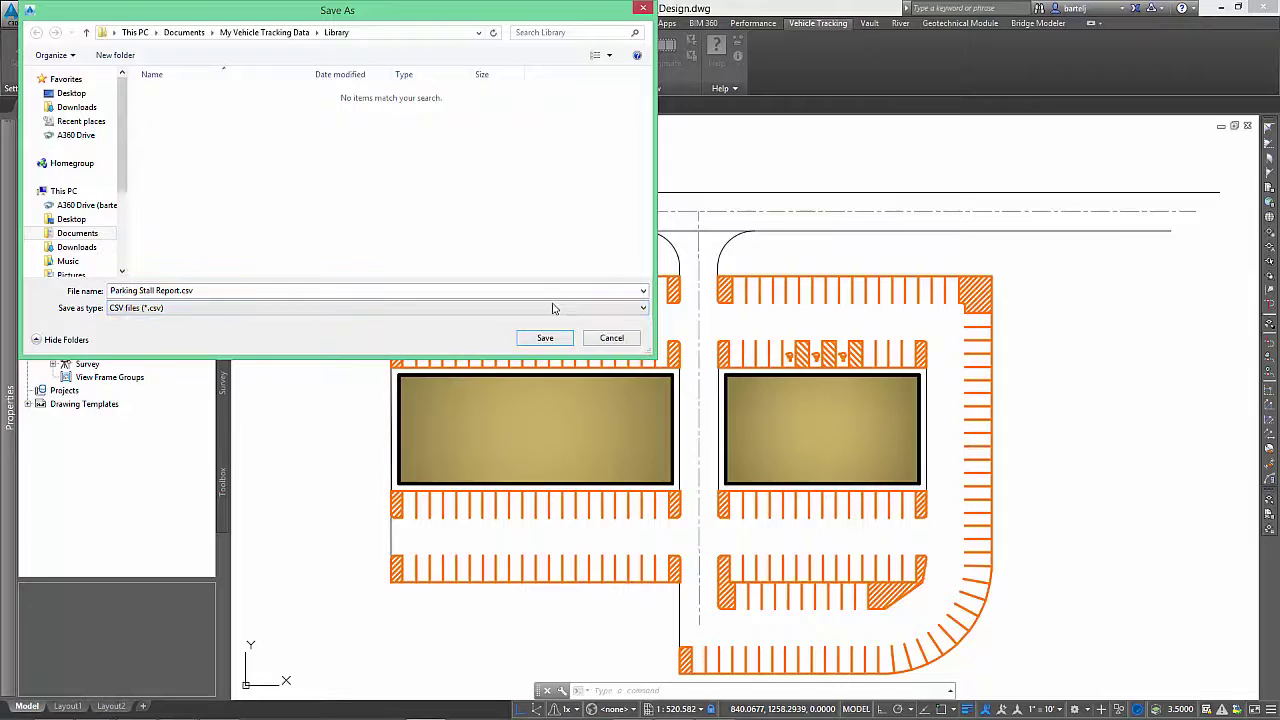
left_click(609, 338)
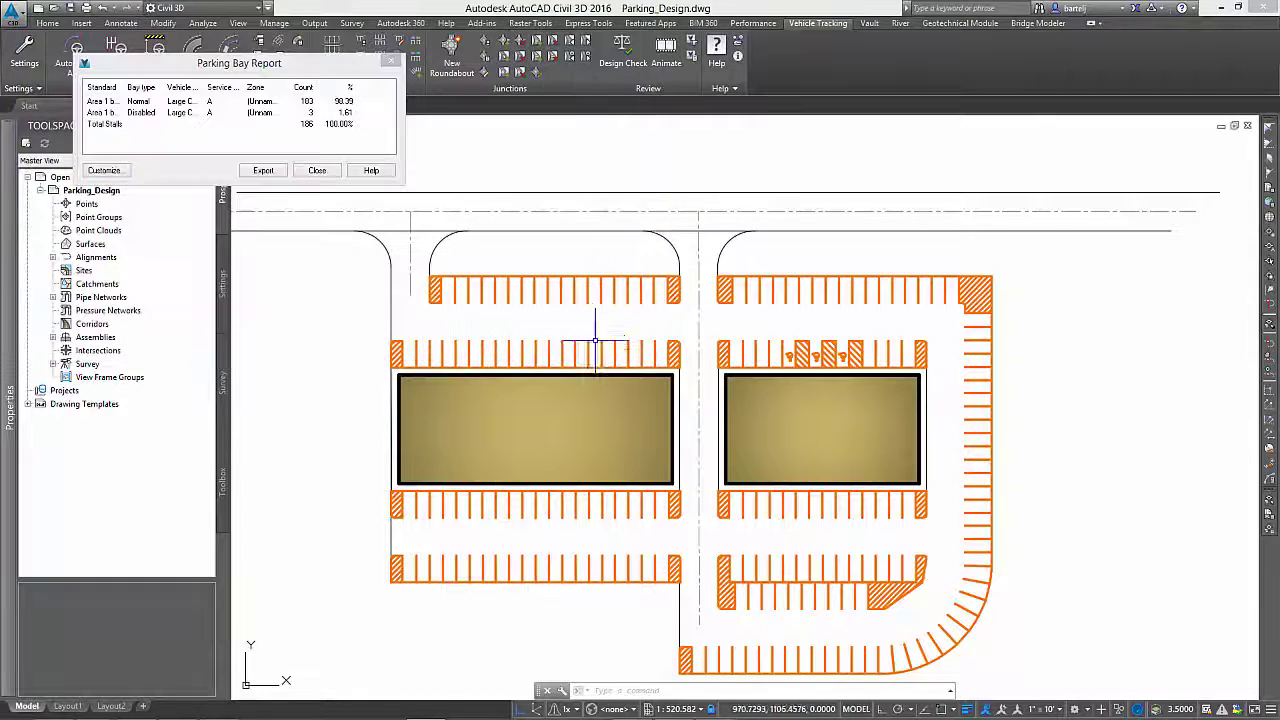
left_click(314, 171)
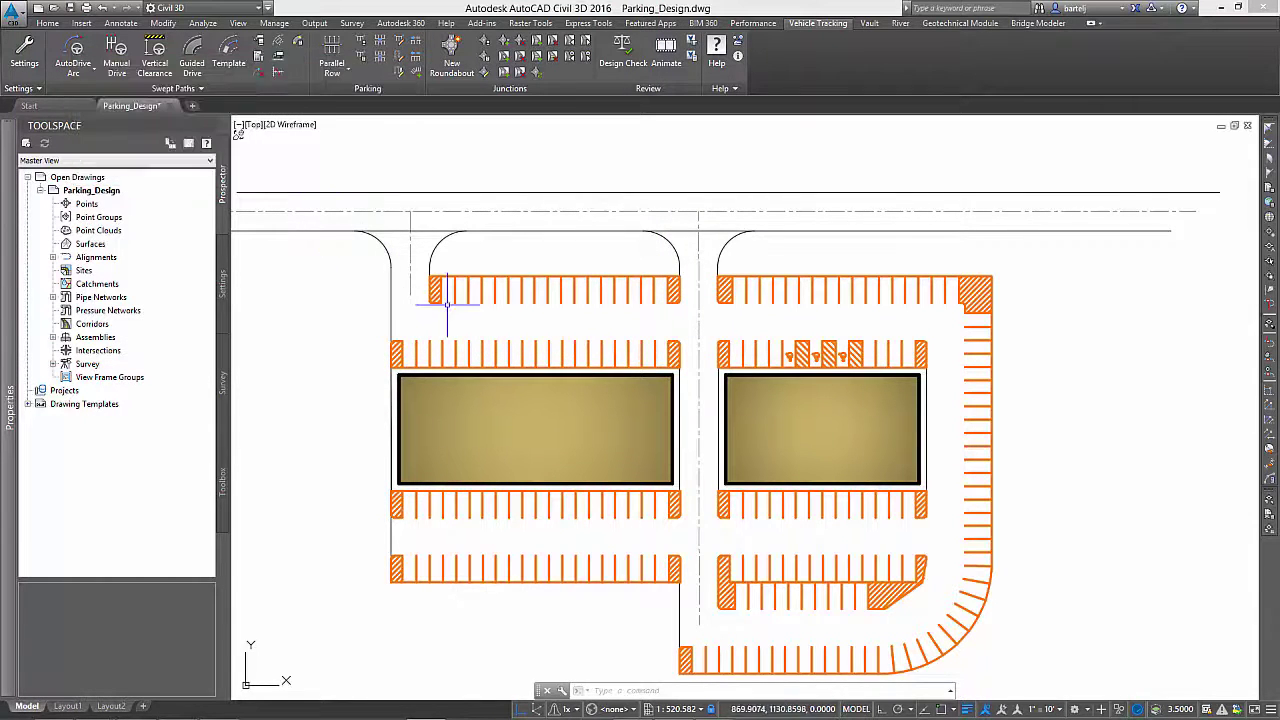
- Turn on bay numbering in the top parking row's Normal bay style, then REGEN the drawing
left_click(521, 345)
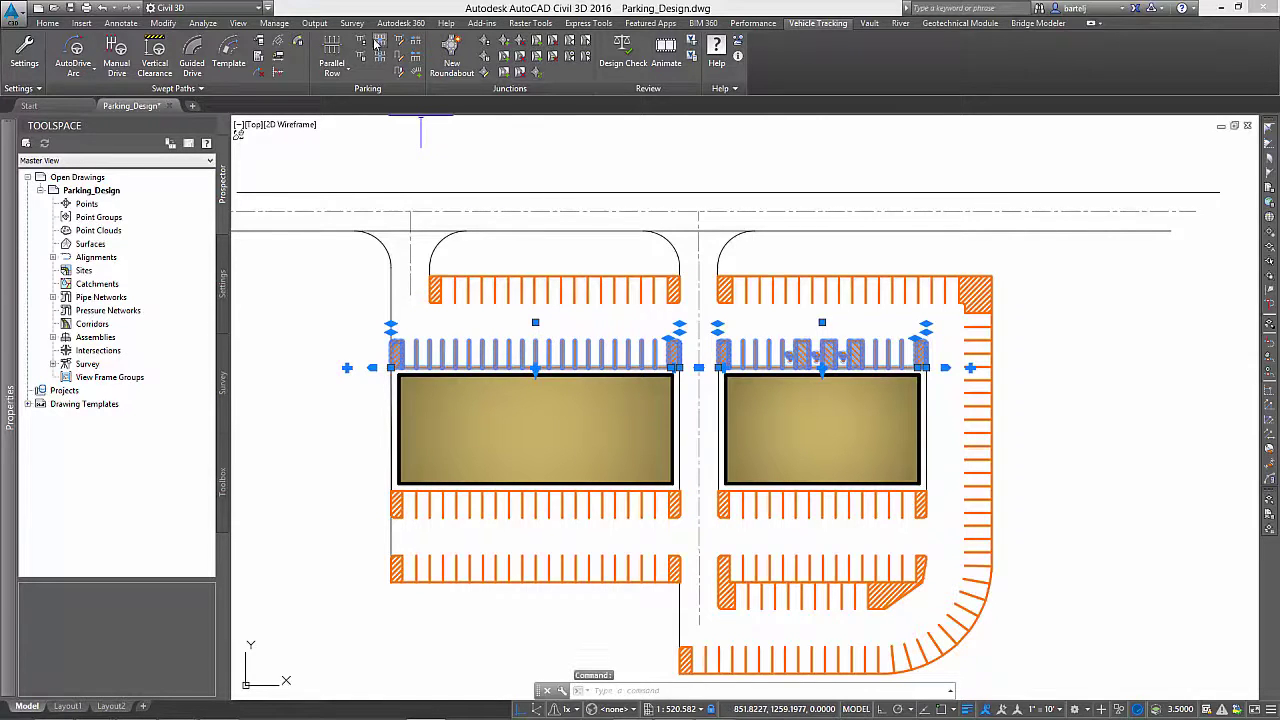
left_click(399, 44)
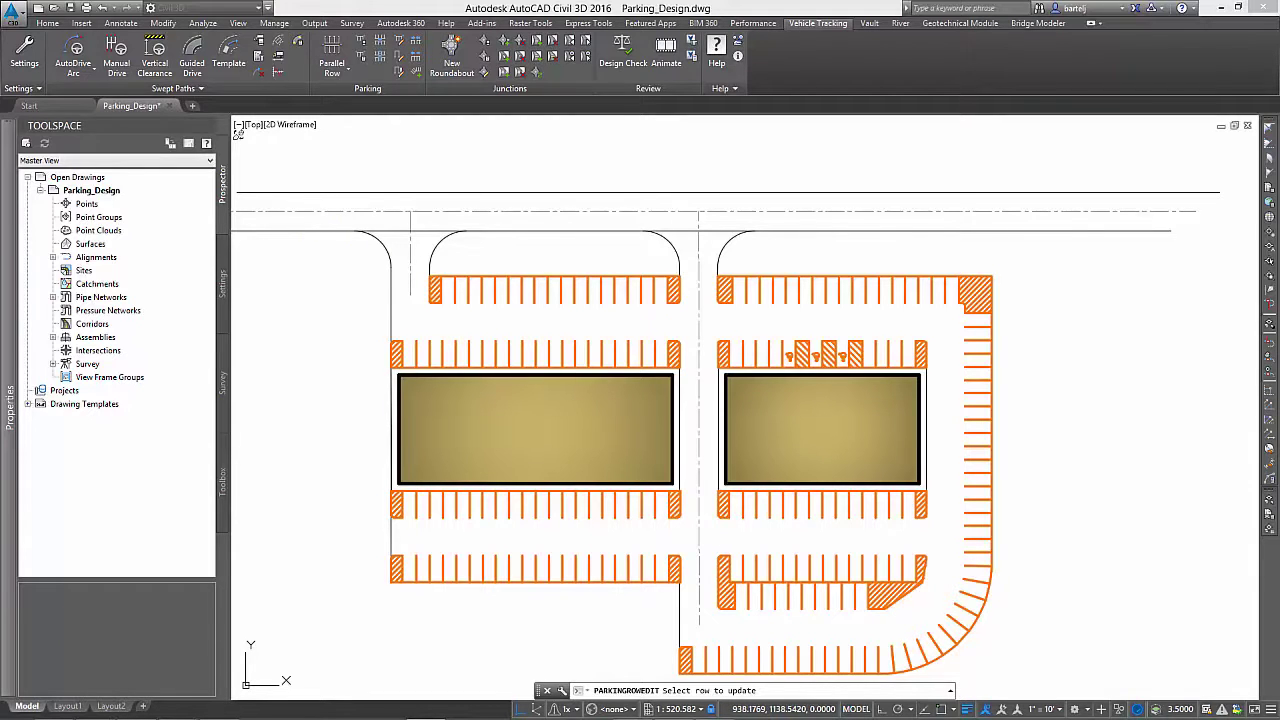
left_click(548, 296)
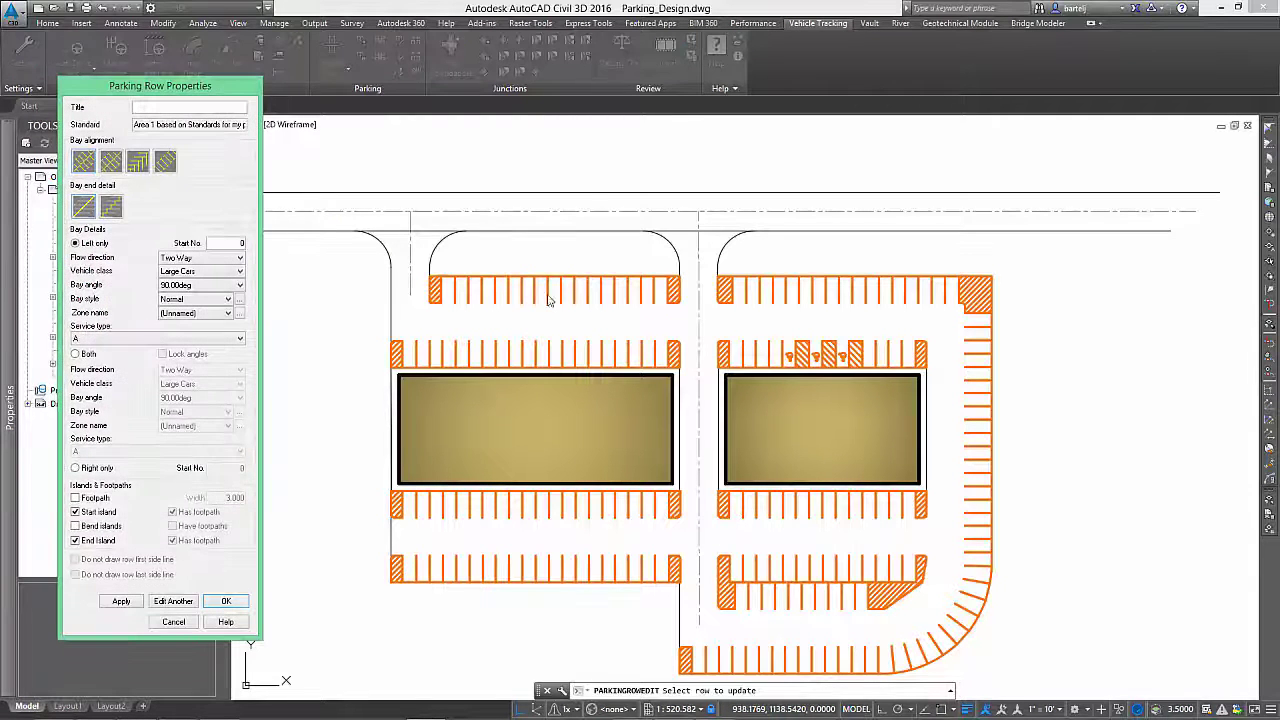
left_click(241, 300)
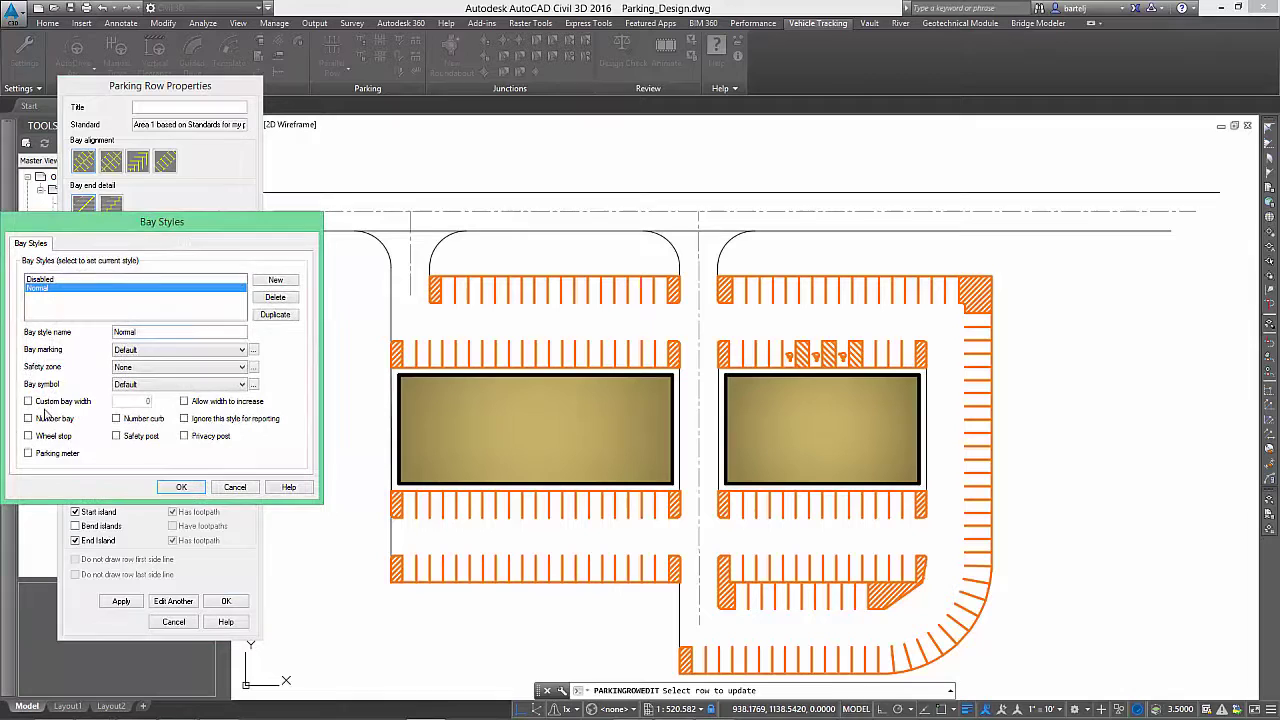
left_click(179, 488)
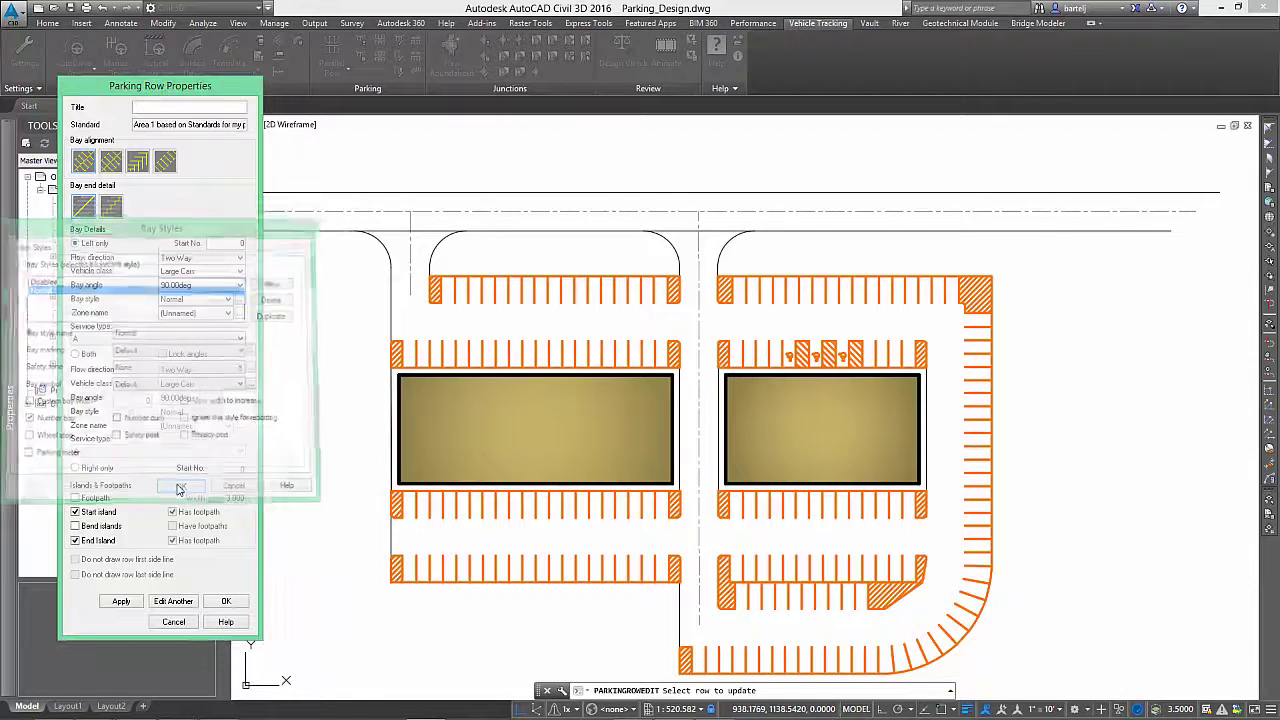
left_click(227, 602)
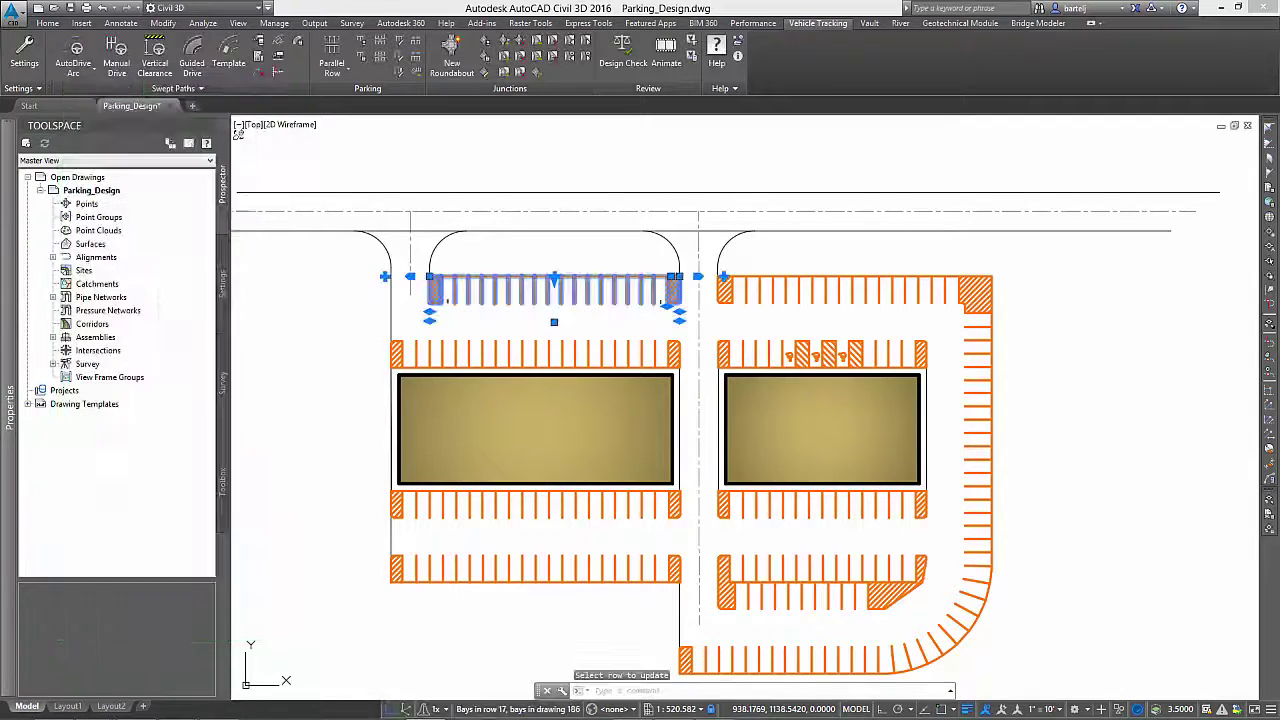
type("re")
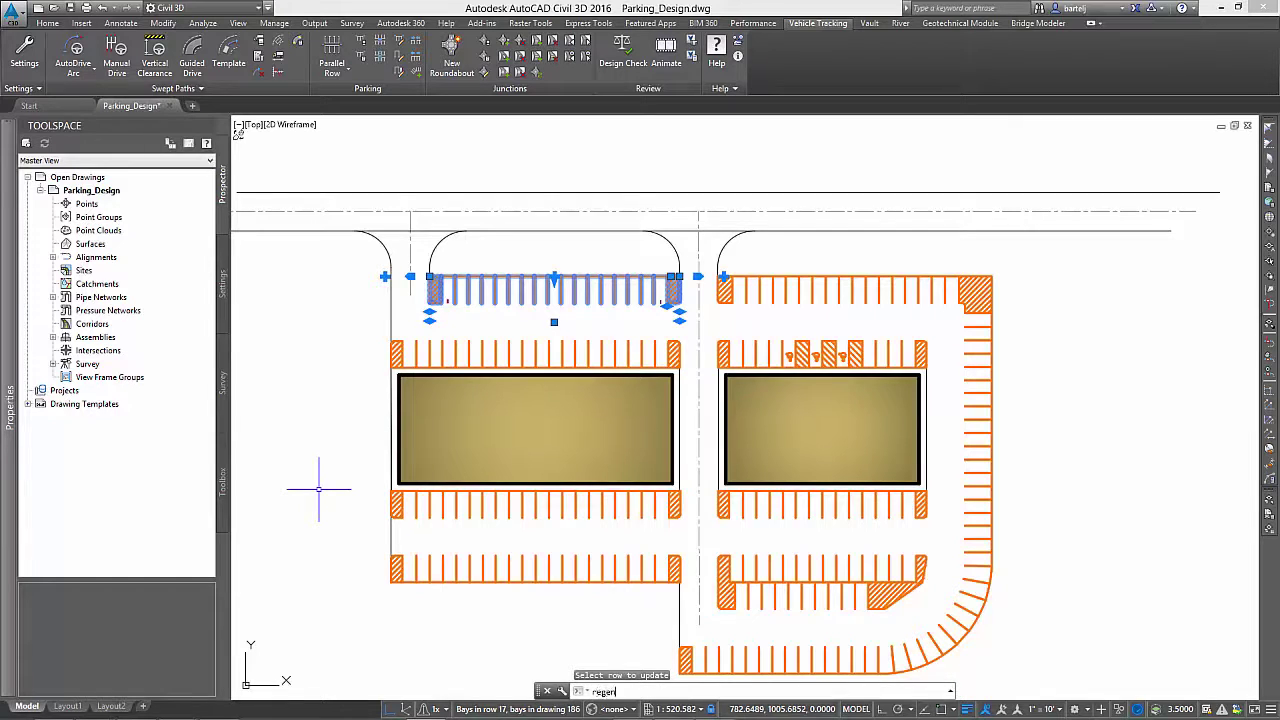
type("gen")
key("Return")
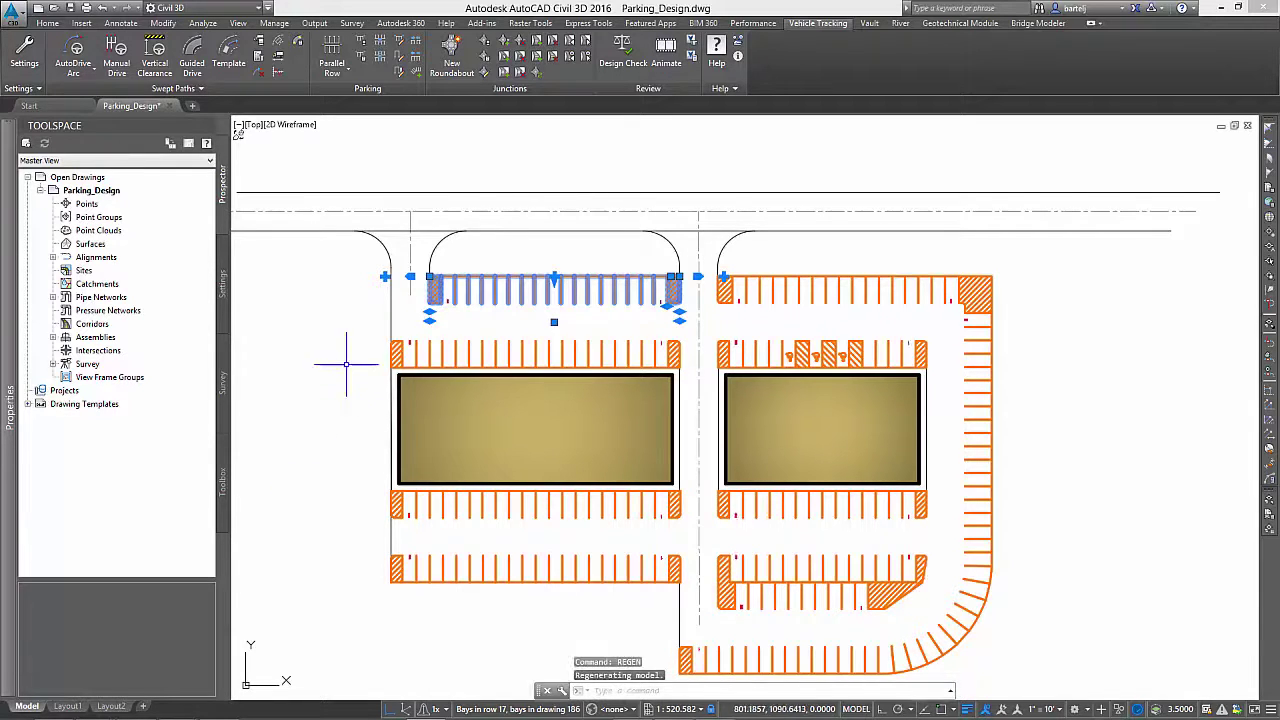
key("Escape")
scroll(420, 318, "up", 5)
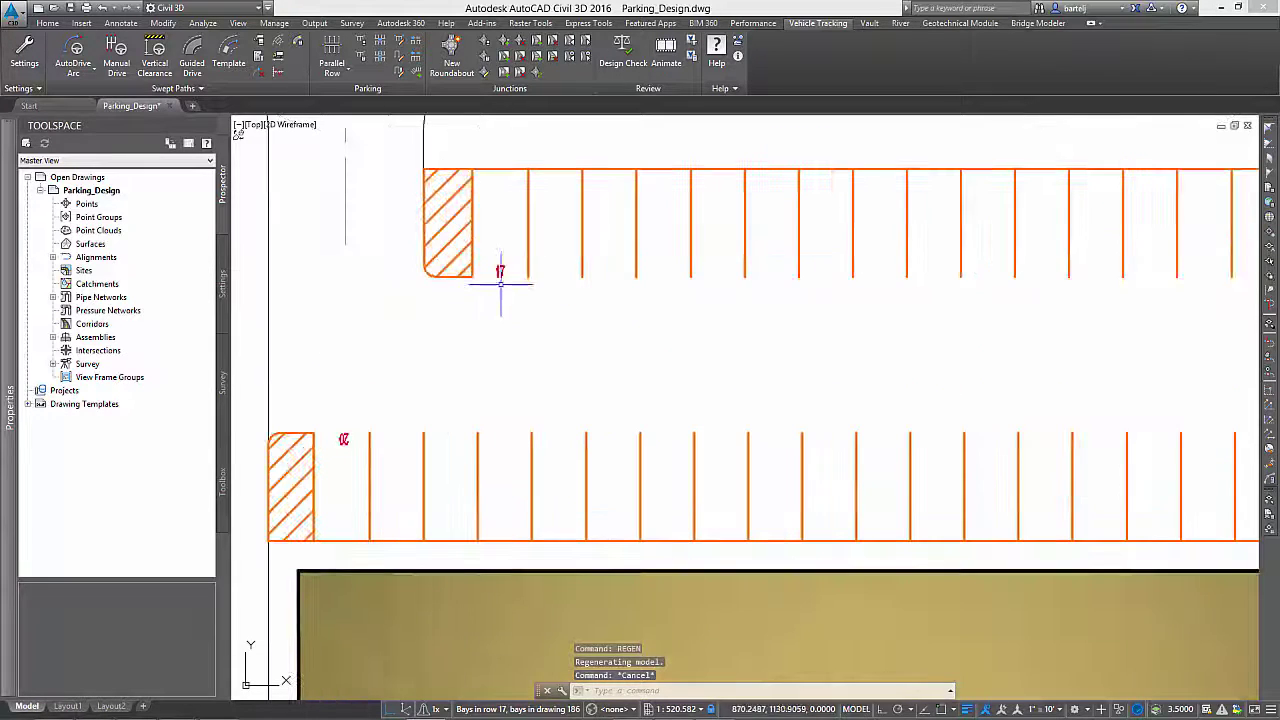
scroll(469, 382, "down", 3)
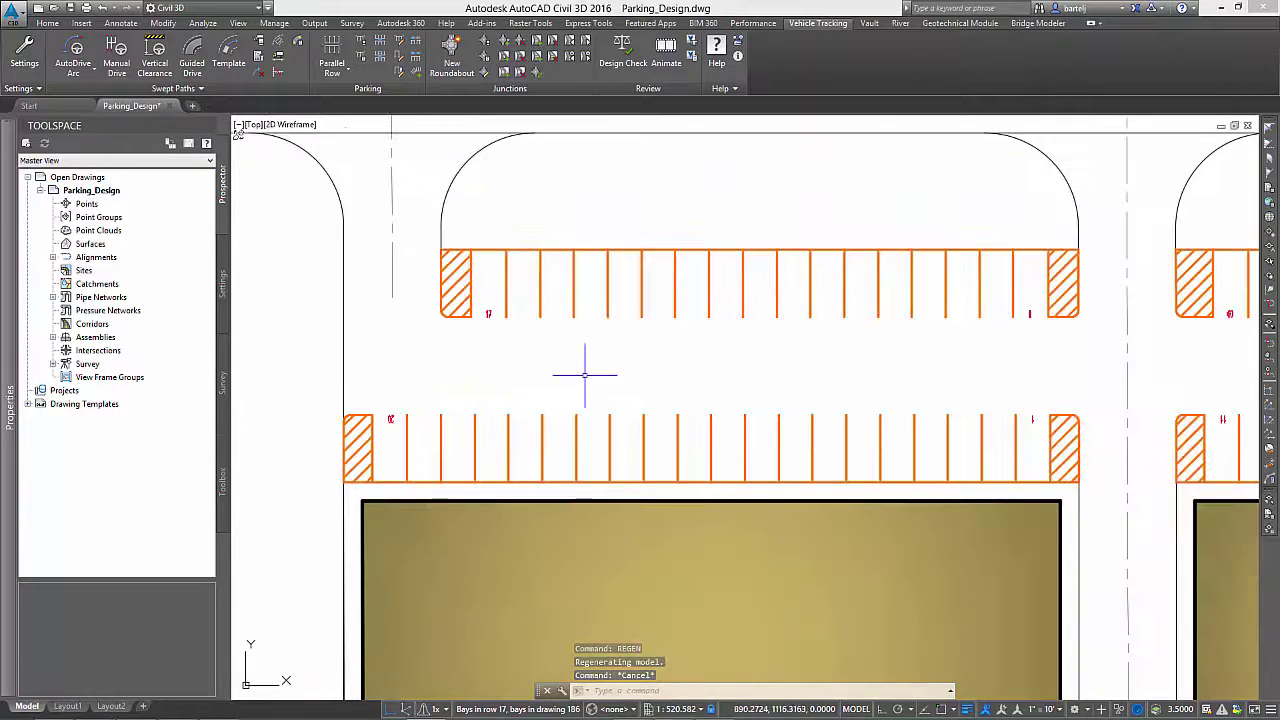
mouse_move(586, 371)
middle_mouse_down()
mouse_move(614, 320)
mouse_move(679, 464)
mouse_move(652, 214)
middle_mouse_up()
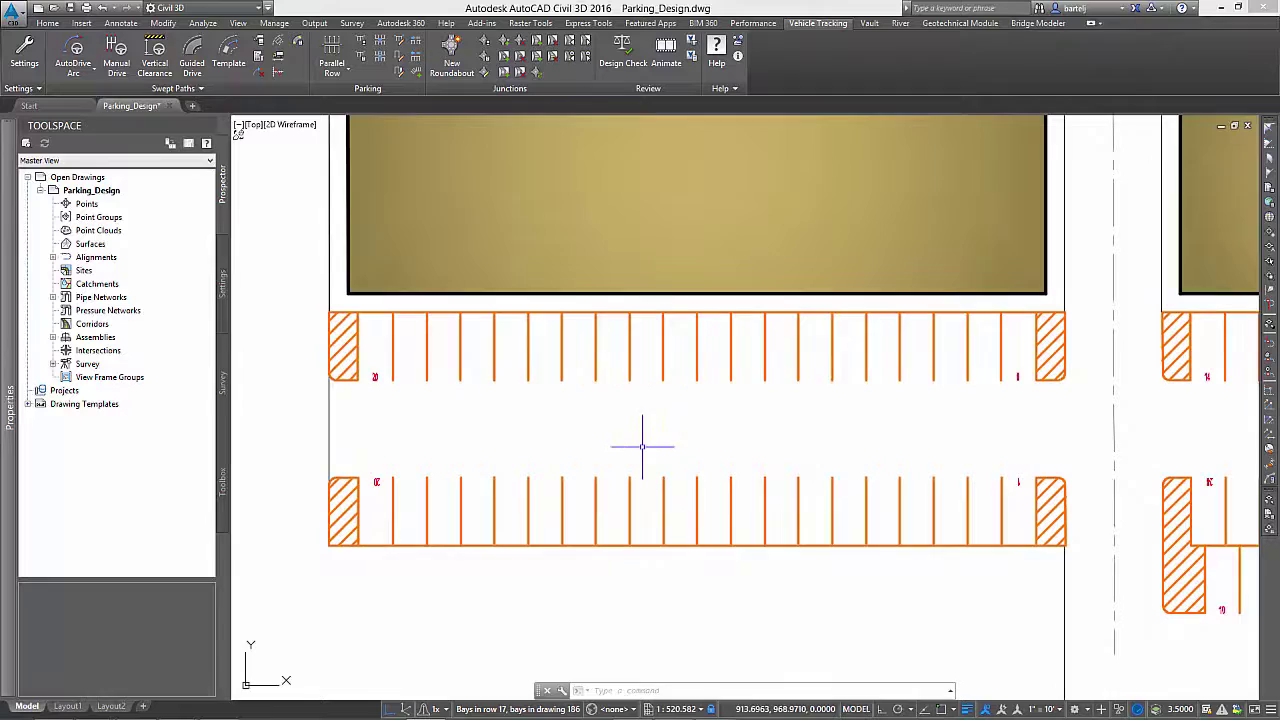
mouse_move(971, 434)
middle_mouse_down()
mouse_move(460, 397)
mouse_move(390, 378)
middle_mouse_up()
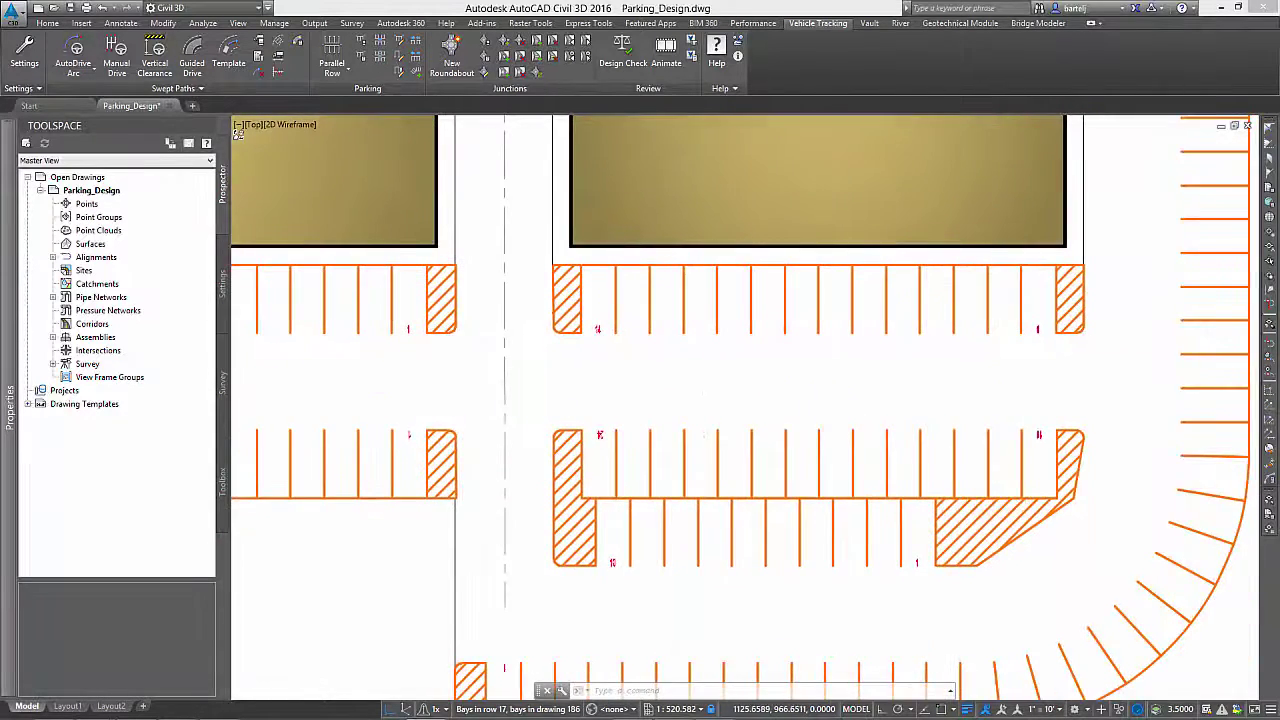
scroll(634, 363, "down", 6)
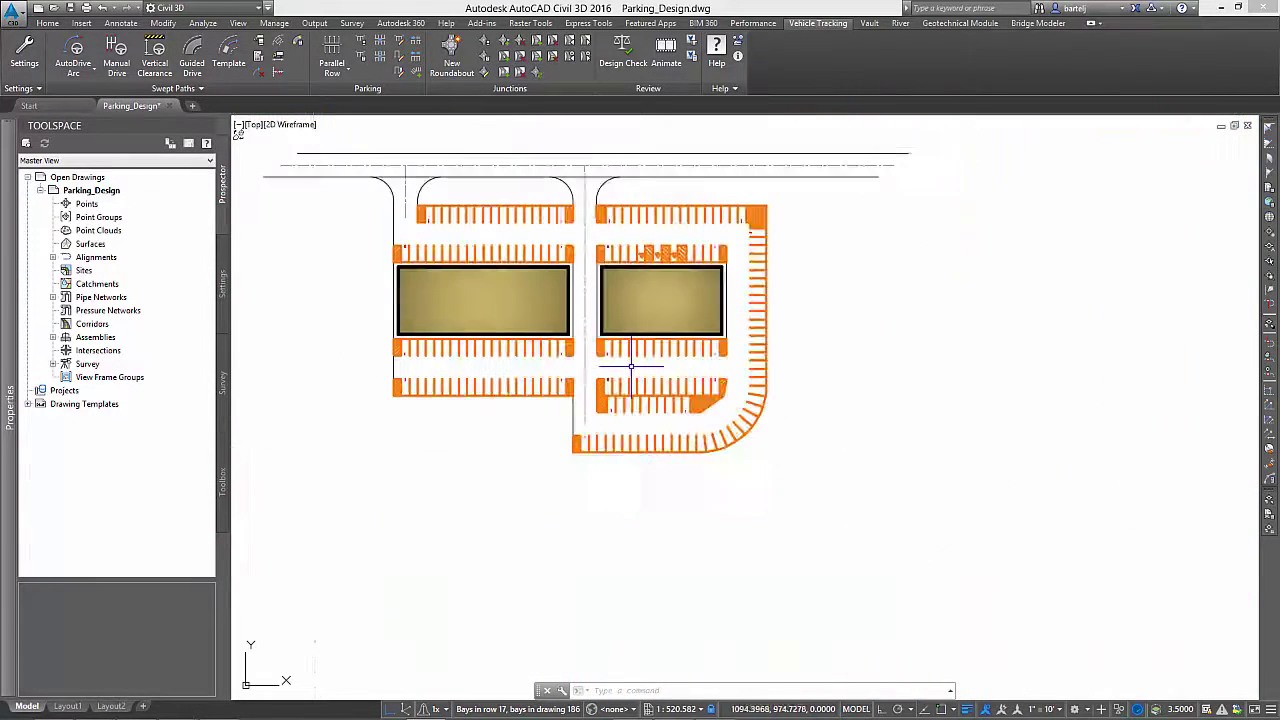
scroll(545, 240, "up", 8)
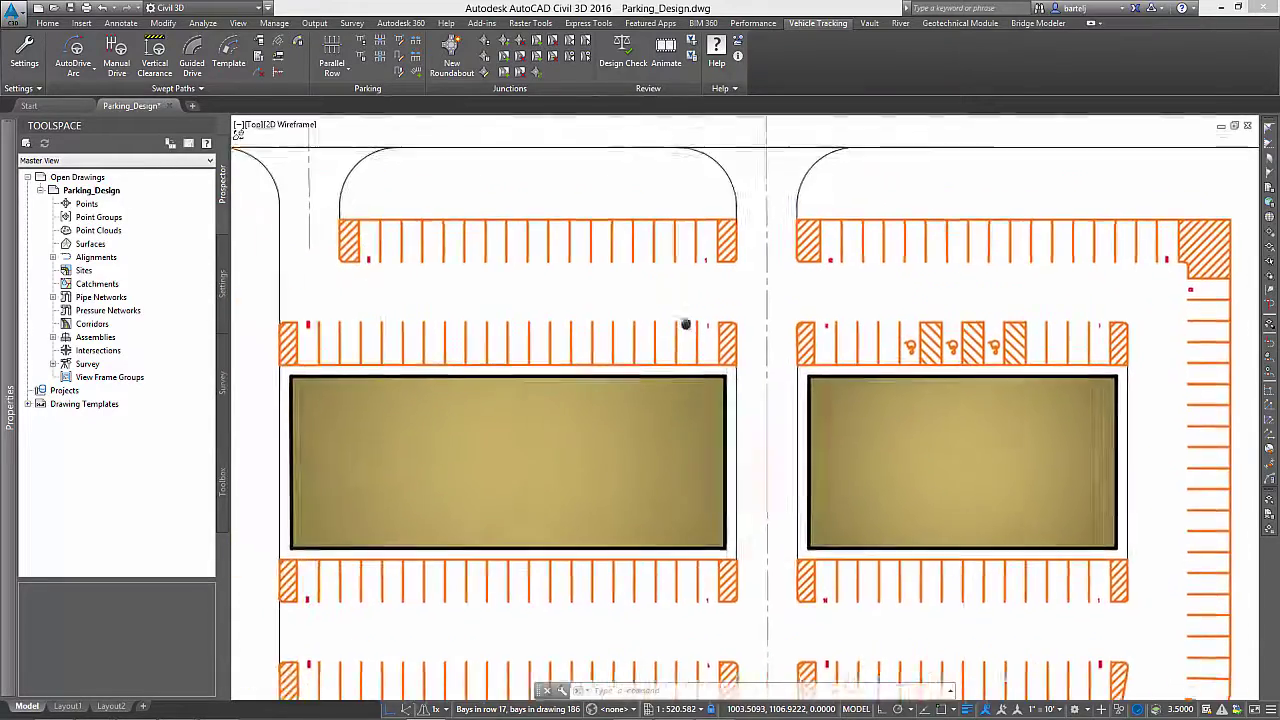
scroll(729, 365, "up", 2)
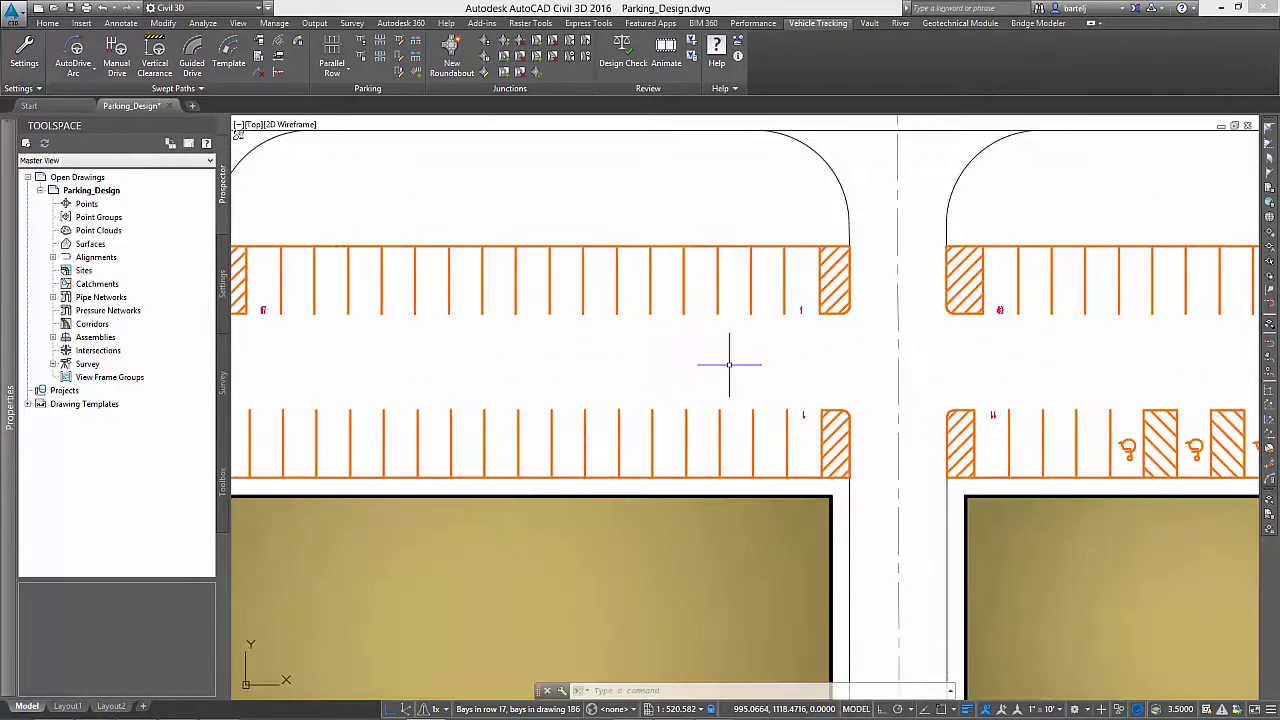
mouse_move(729, 365)
middle_mouse_down()
mouse_move(760, 386)
mouse_move(780, 451)
middle_mouse_up()
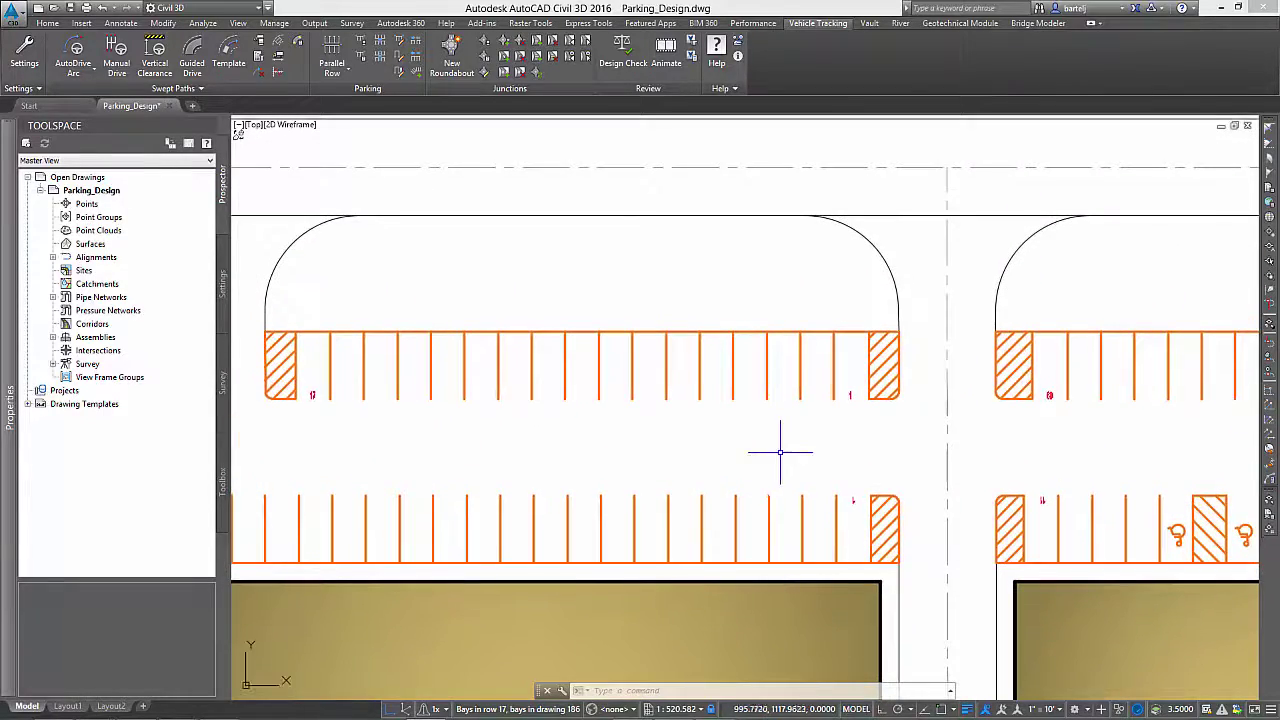
- Launch AutoDrive Arc using P - Passenger Car from the Parking_Design.dwg vehicle pool
left_click(91, 72)
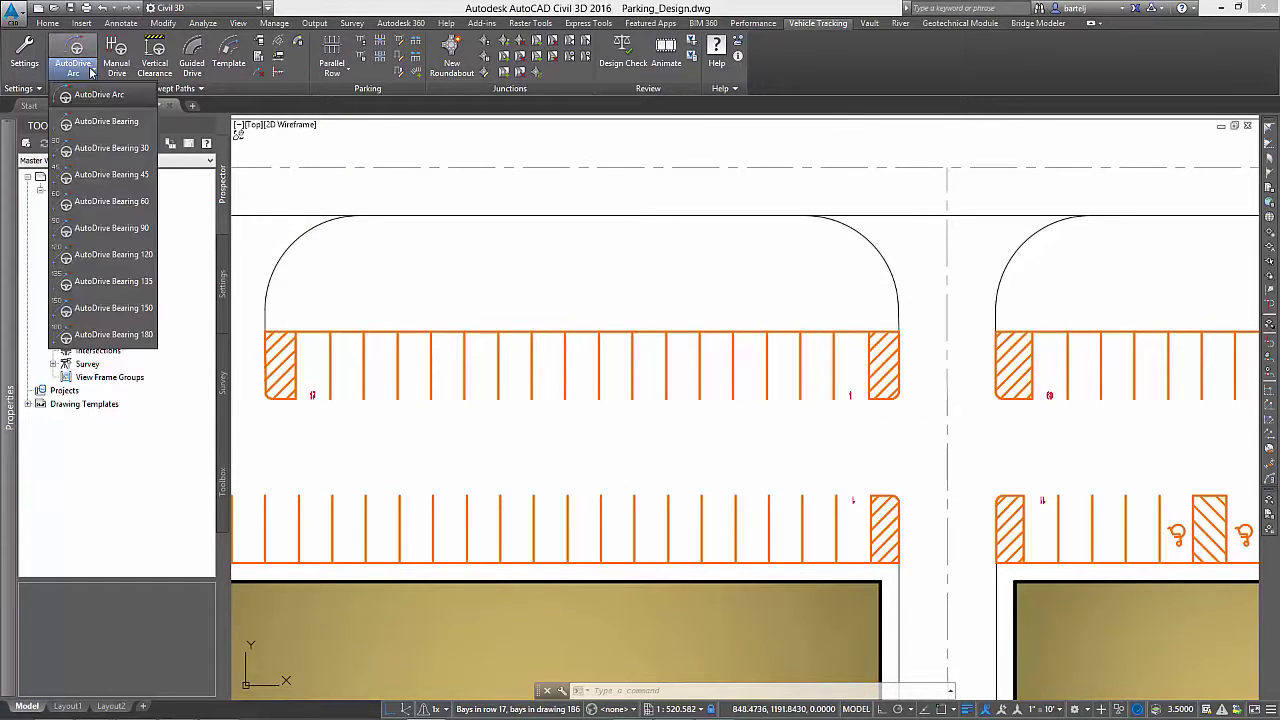
left_click(91, 97)
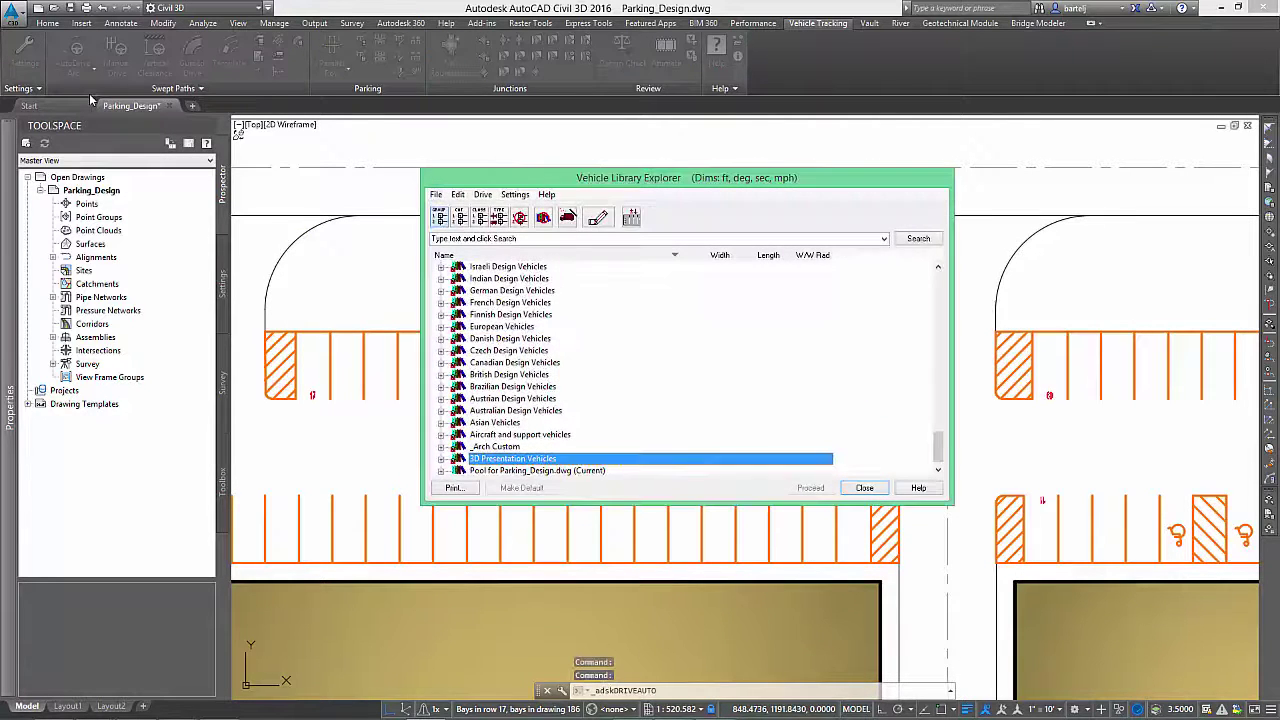
left_click_drag(940, 444, 940, 458)
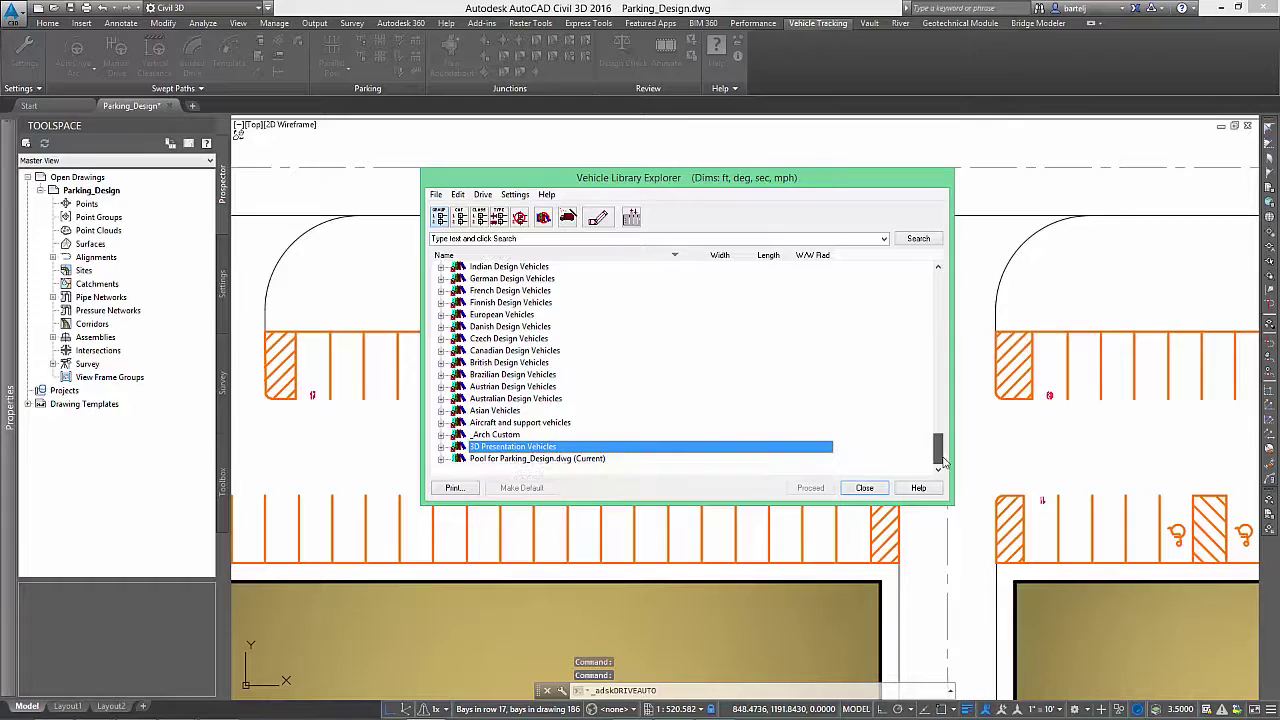
left_click(441, 458)
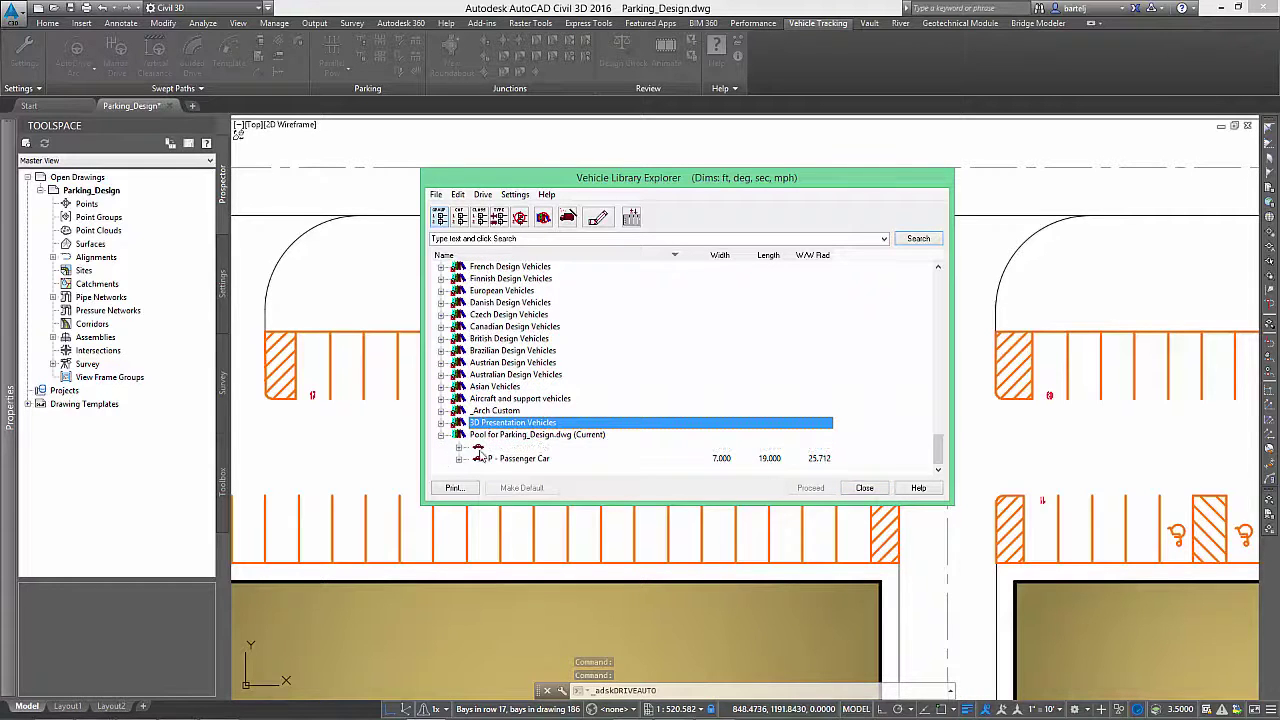
left_click(503, 447)
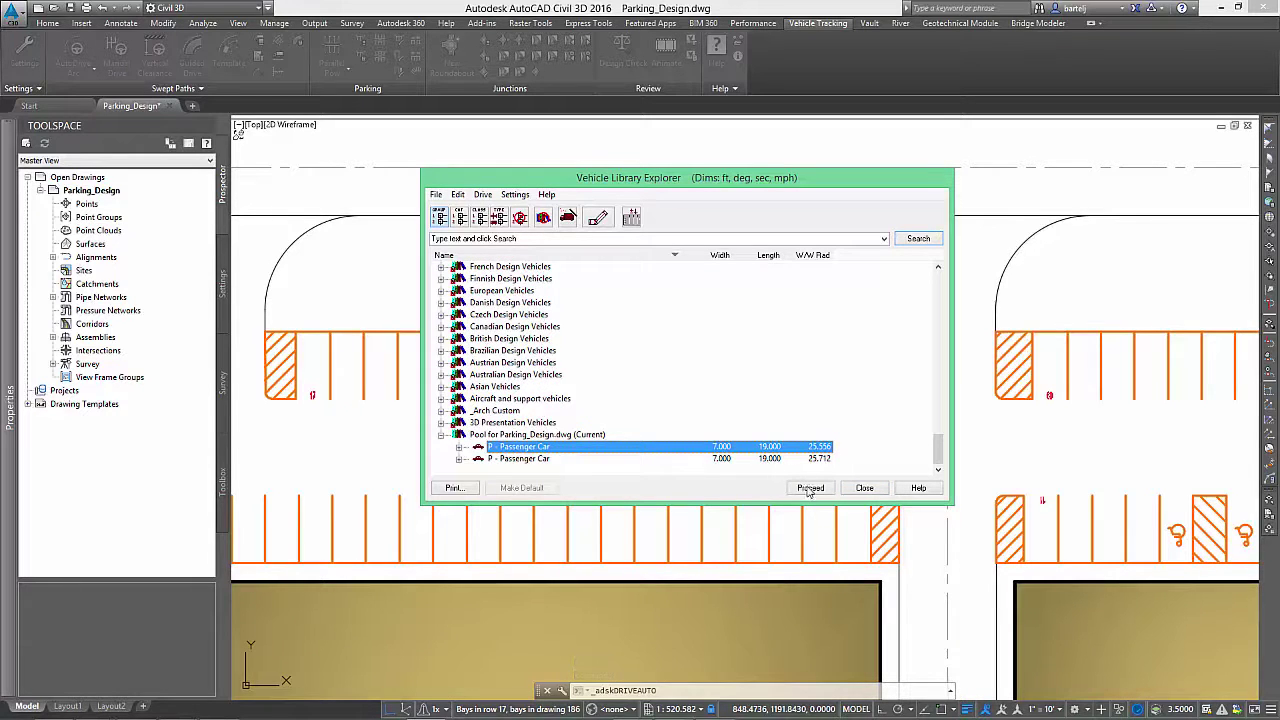
left_click(810, 488)
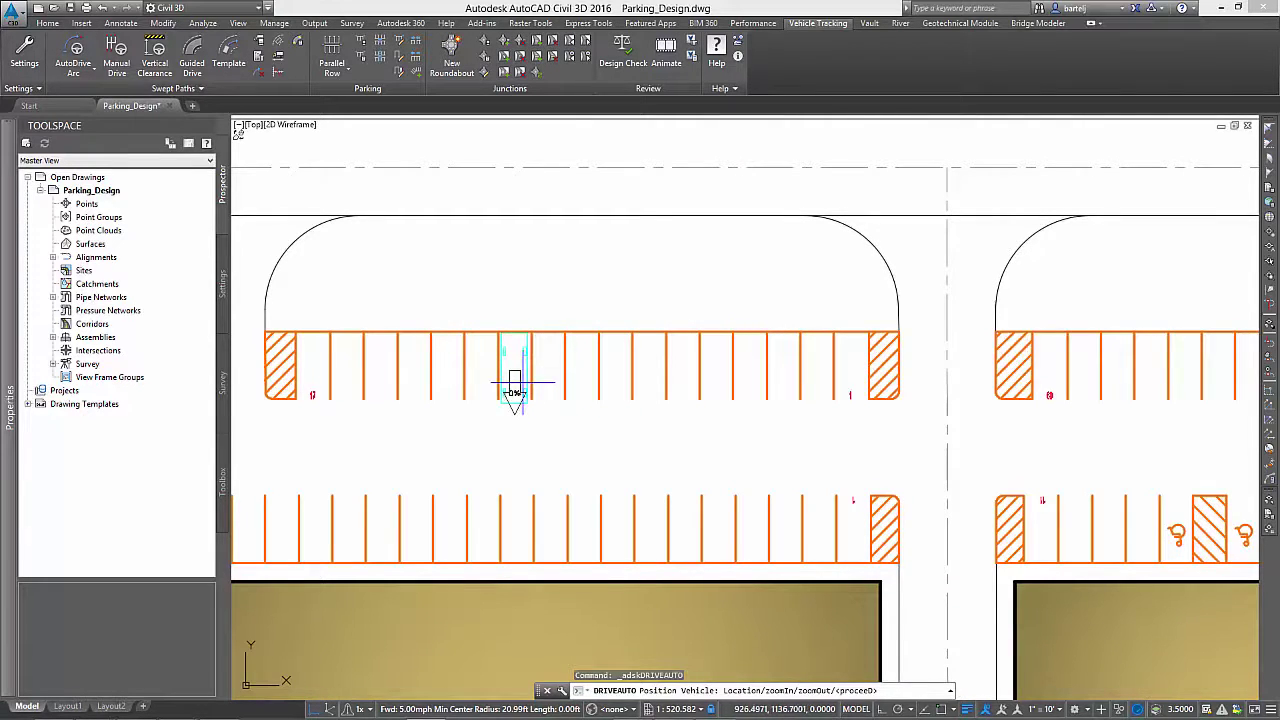
- Place the passenger car in a top-row stall and drive it out into the aisle along the curb polyline
left_click(514, 384)
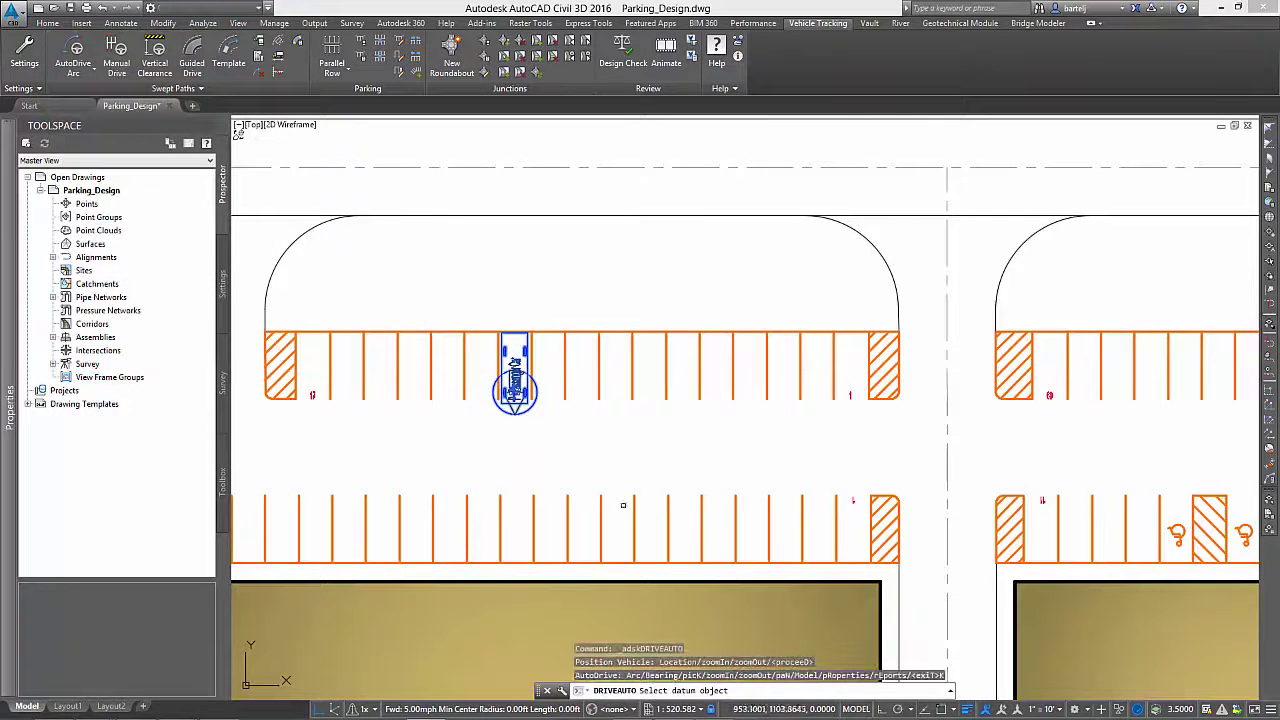
left_click(658, 578)
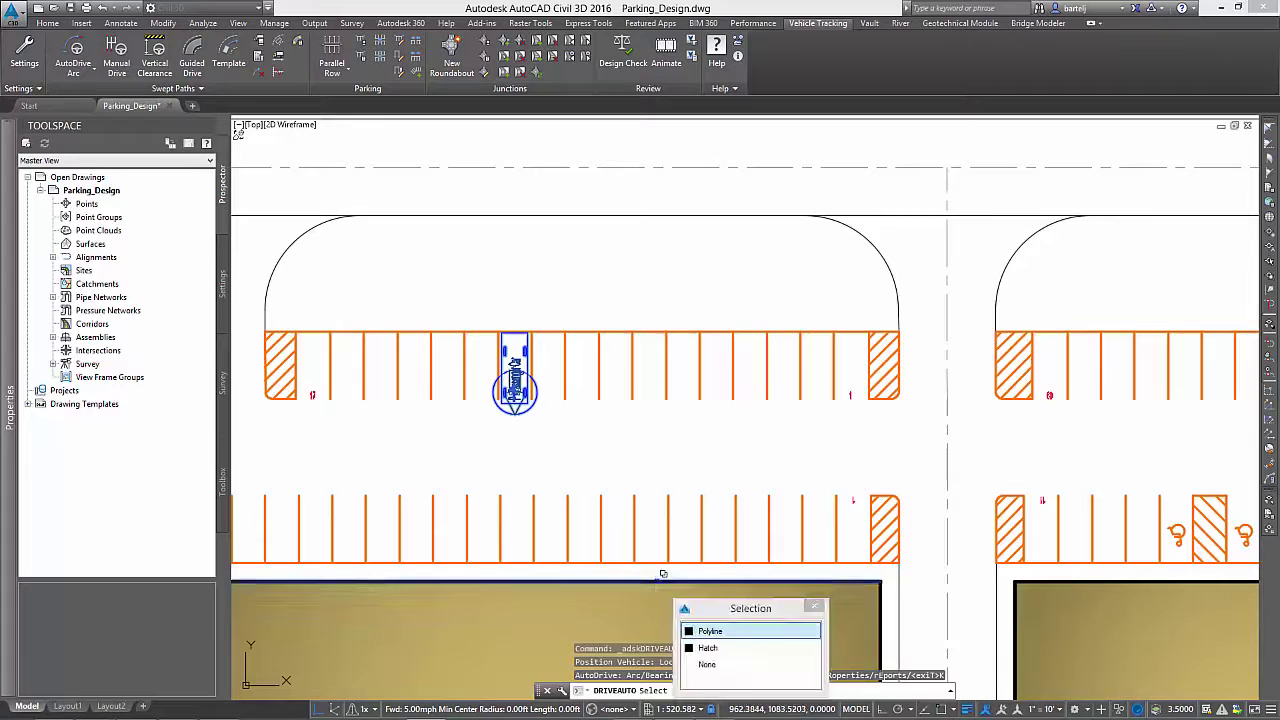
left_click(710, 632)
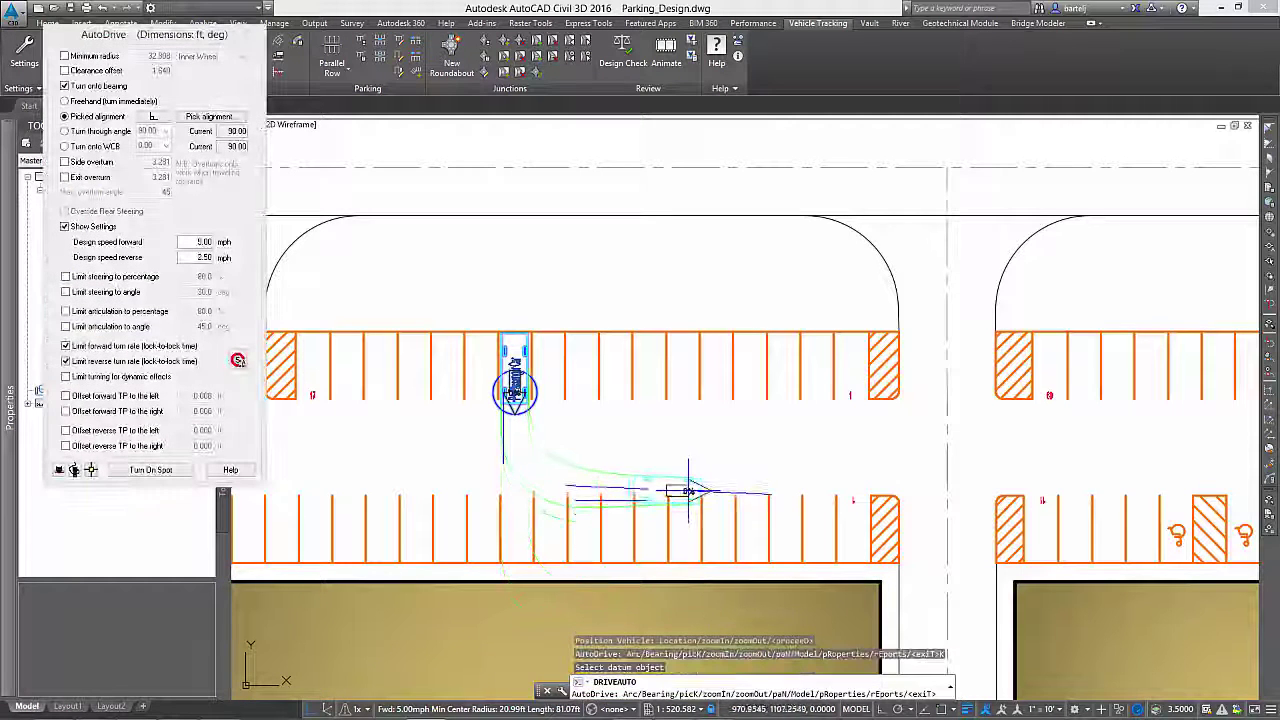
left_click(713, 472)
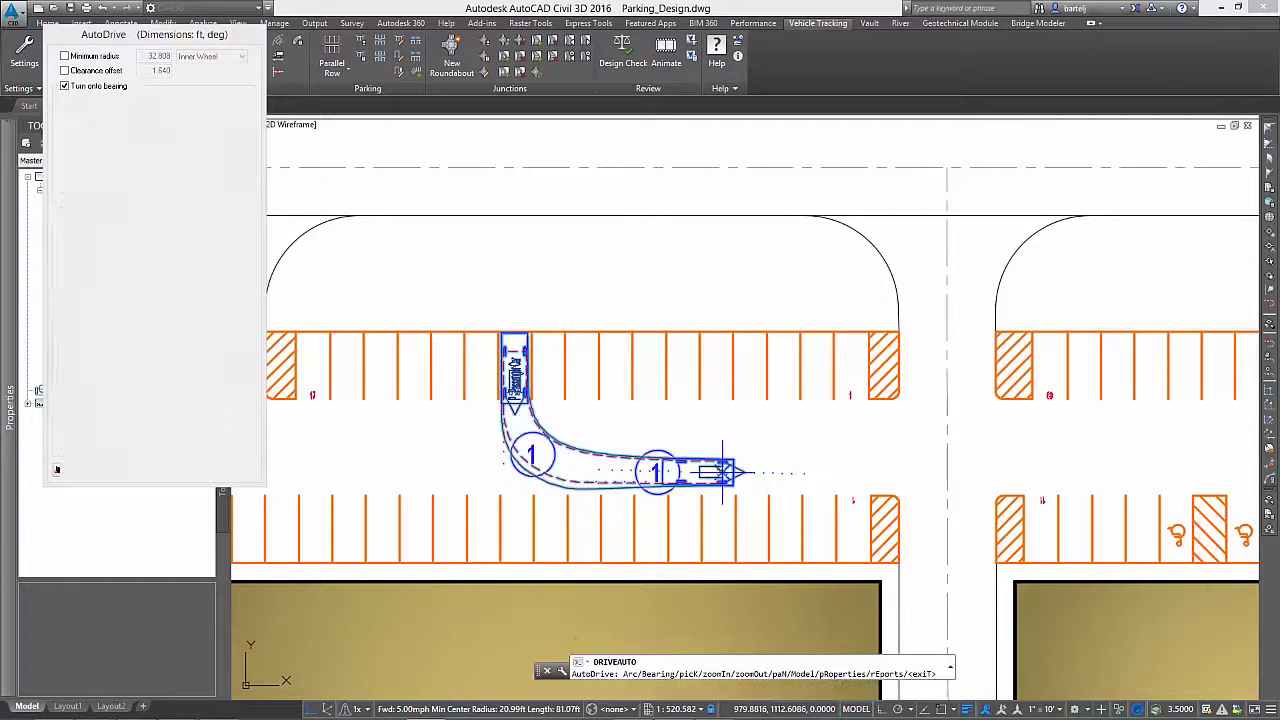
key("Return")
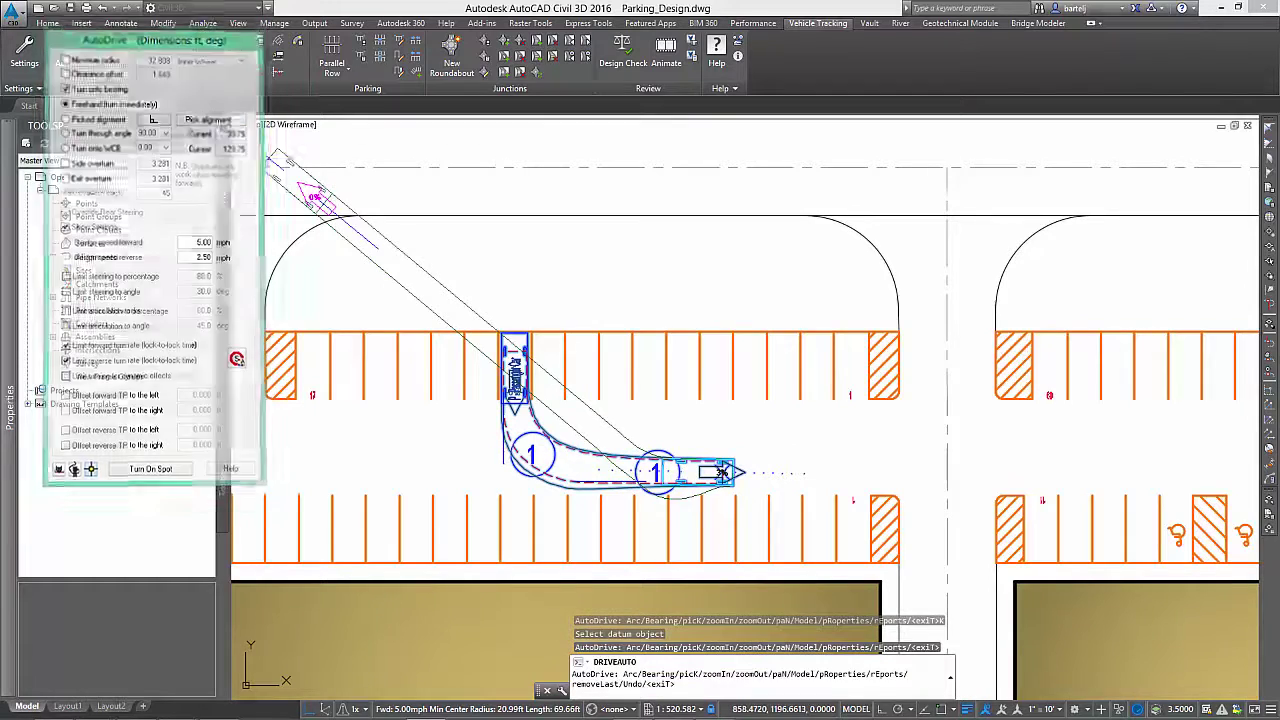
- Continue the swept path up the vertical aisle and turn right onto the main road
left_click(949, 393)
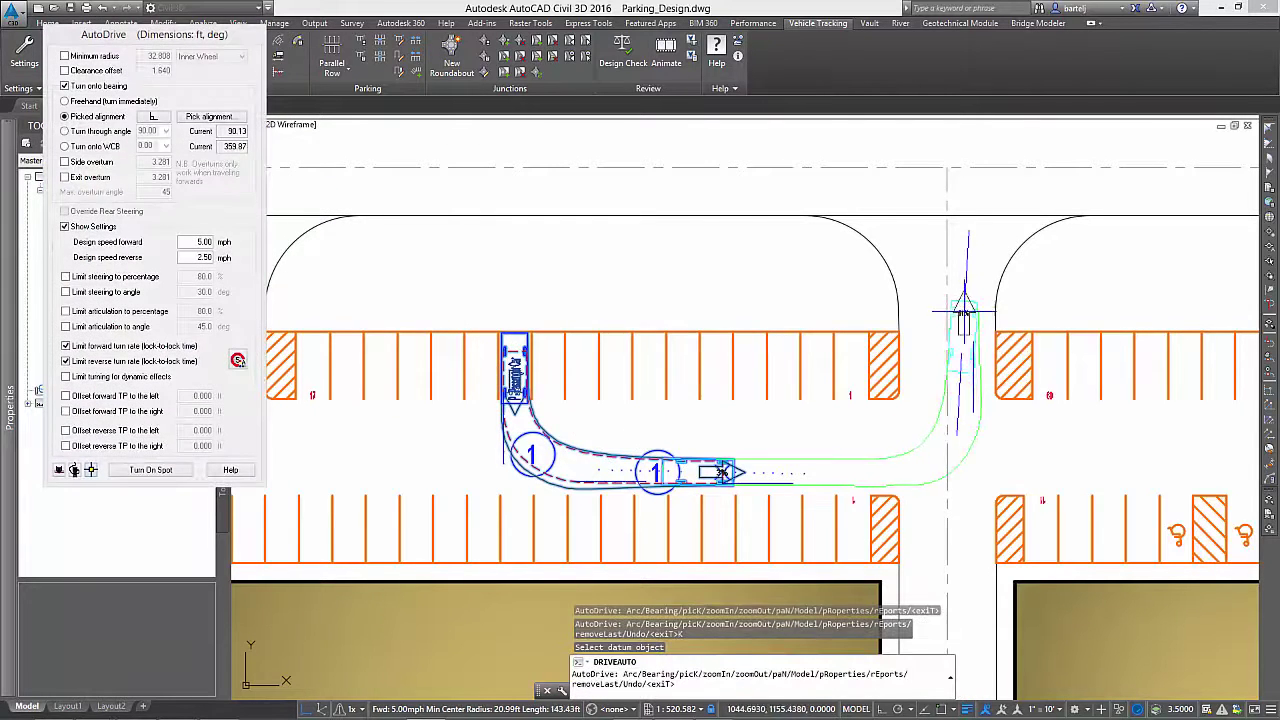
left_click(972, 287)
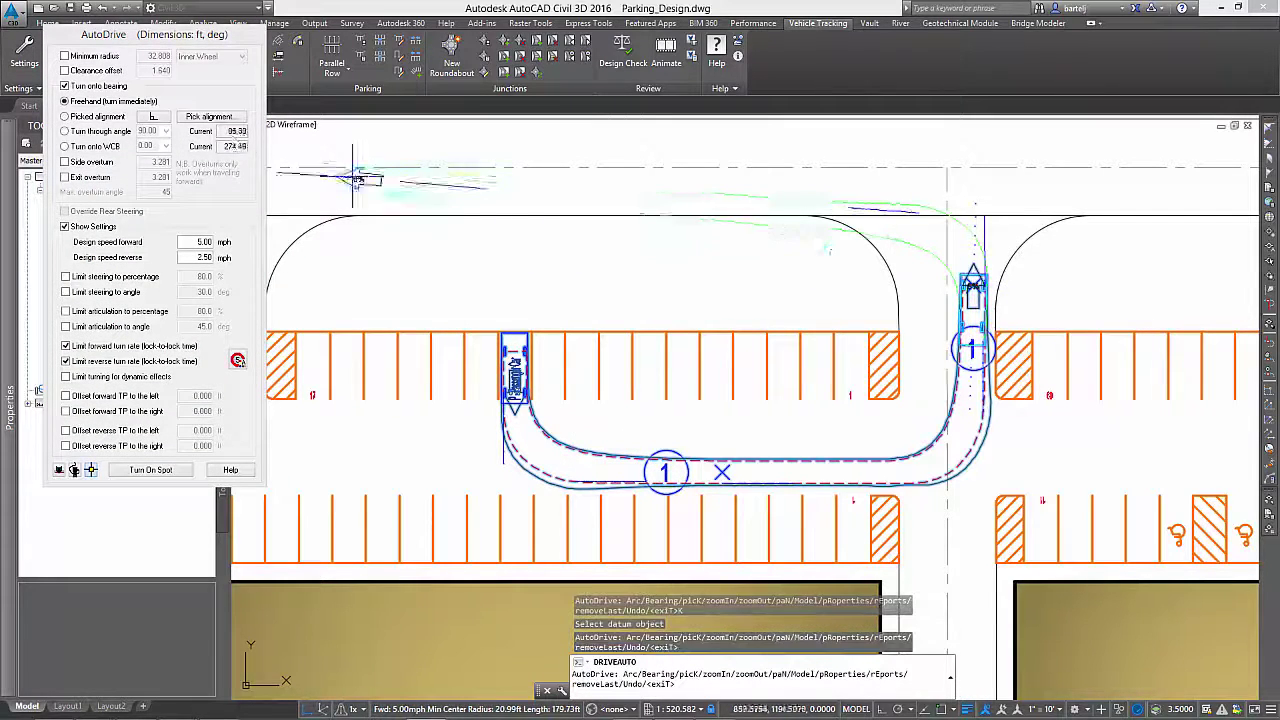
key("Return")
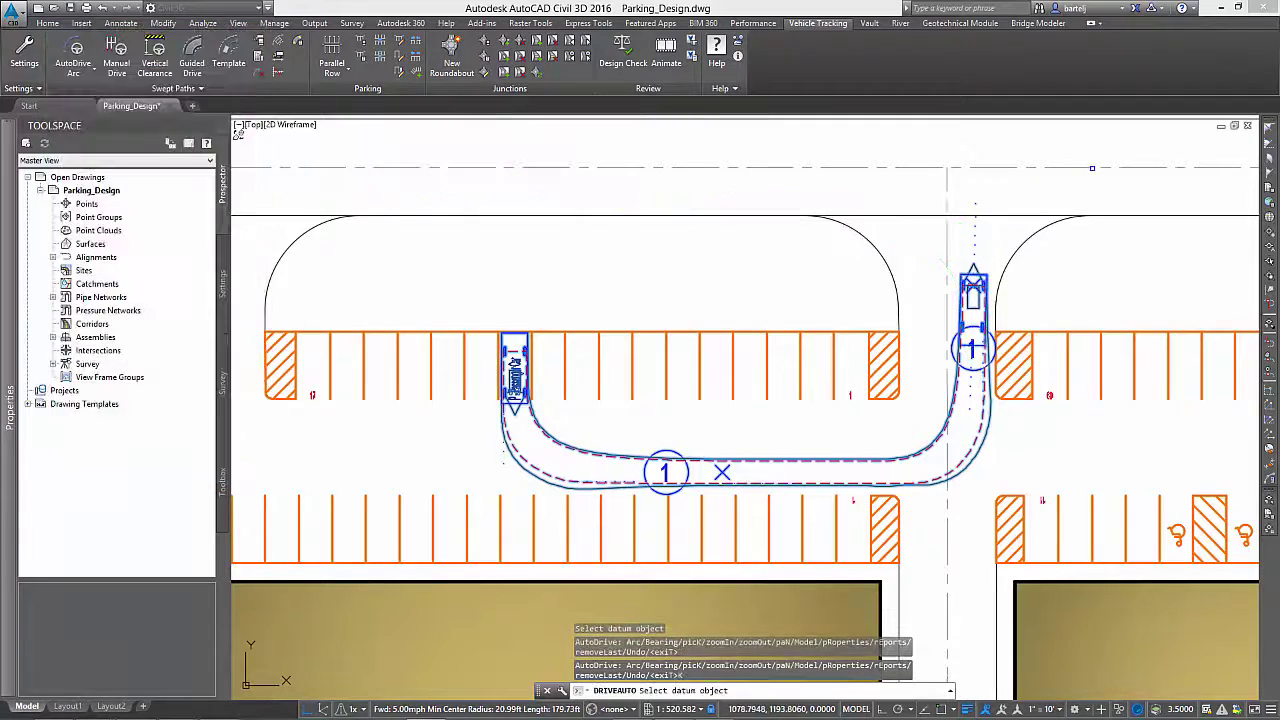
left_click(1092, 168)
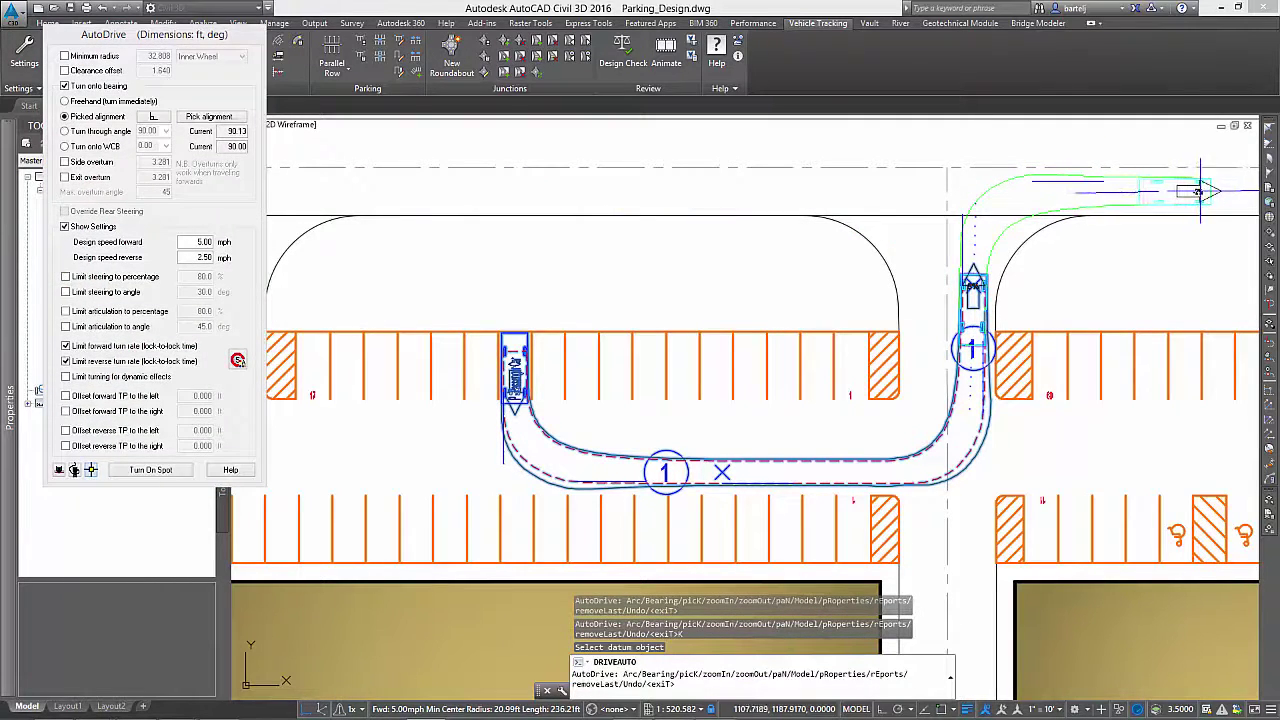
left_click(1203, 190)
key("Return")
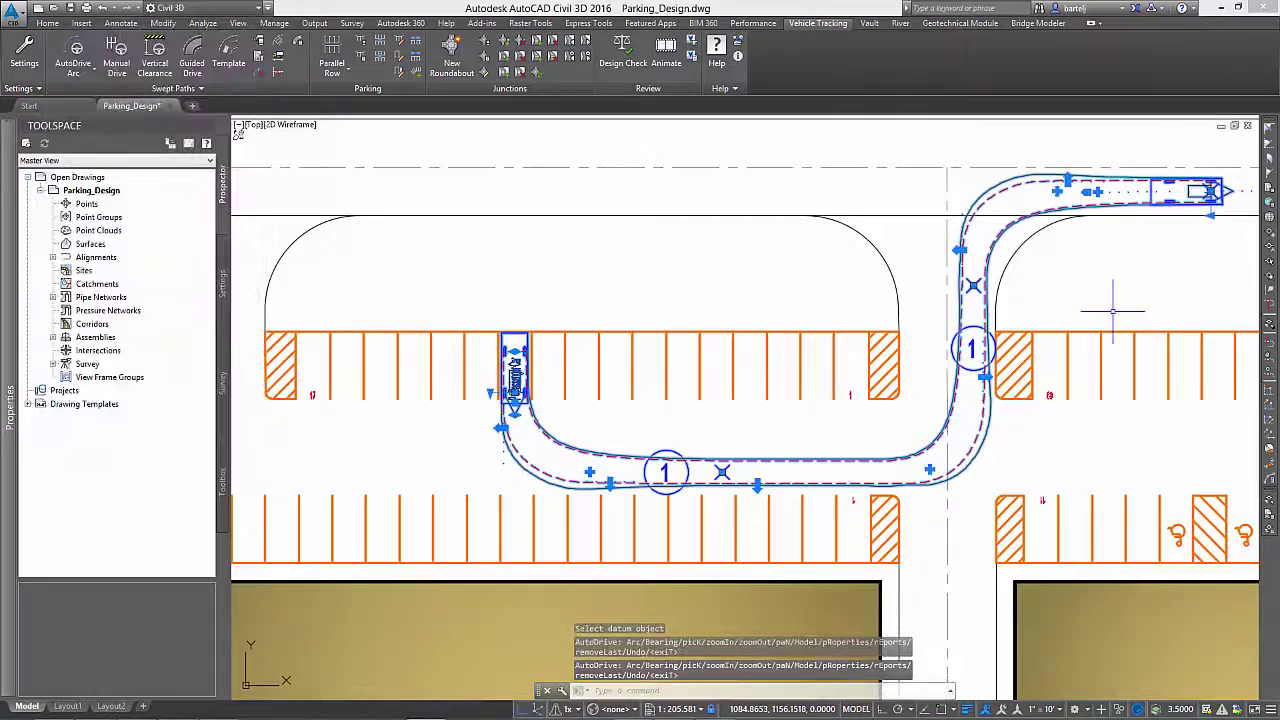
key("Escape")
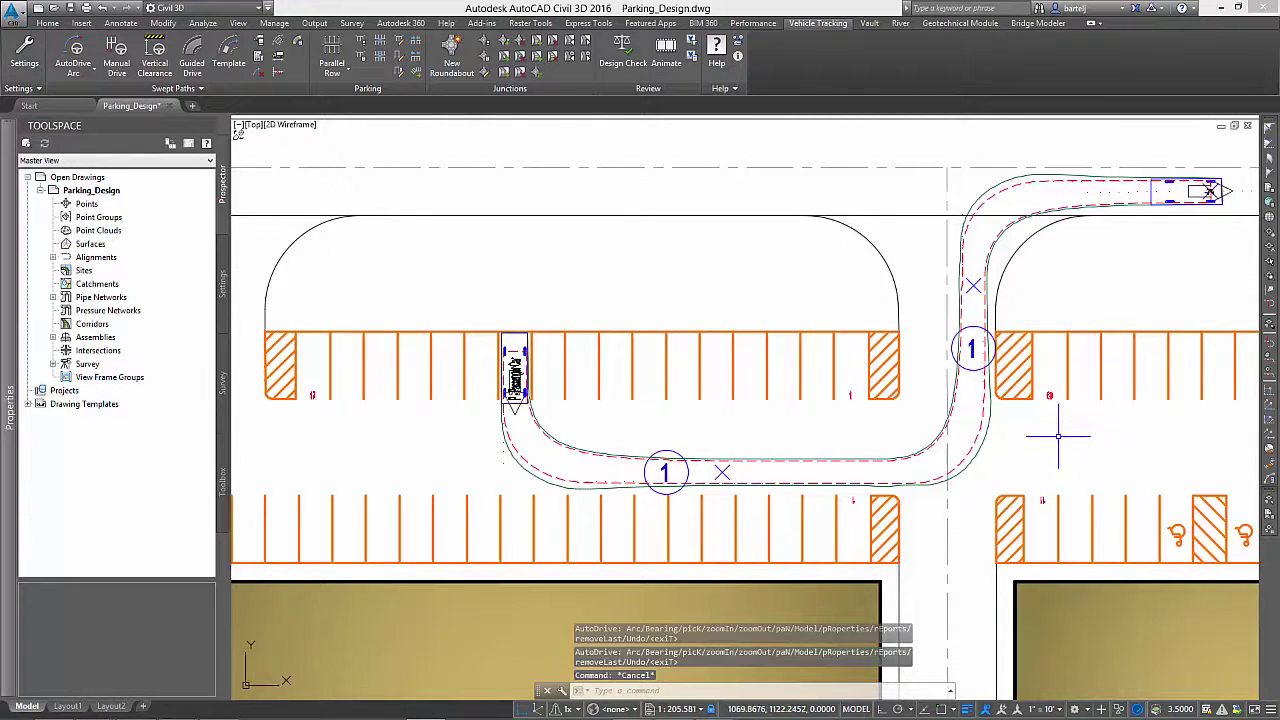
scroll(1058, 436, "down", 1)
scroll(966, 371, "down", 1)
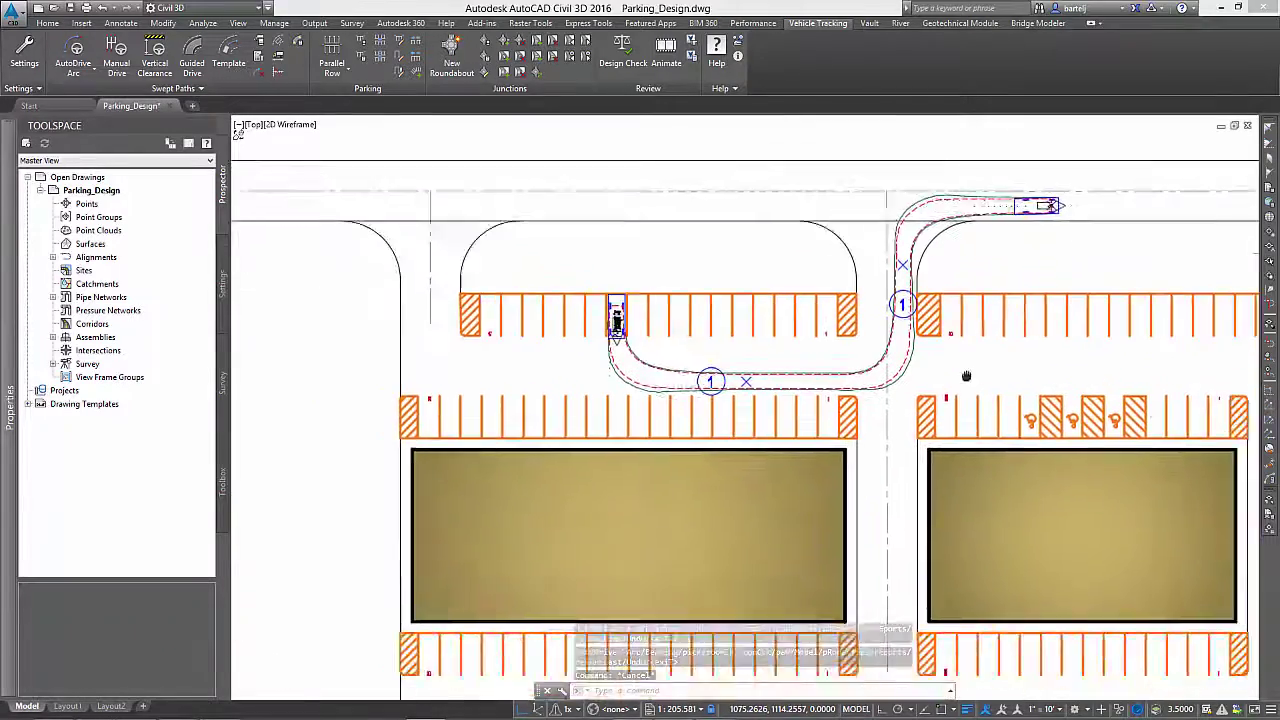
scroll(896, 336, "down", 1)
middle_click_drag(917, 352, 810, 307)
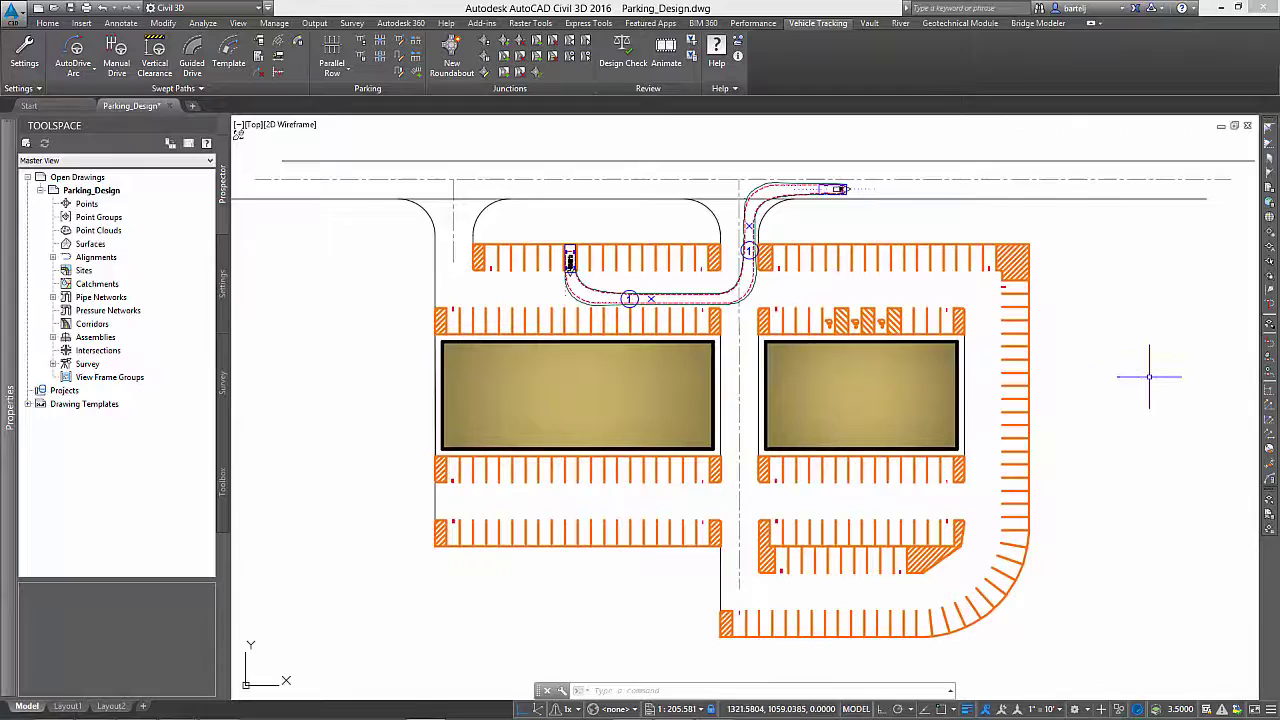